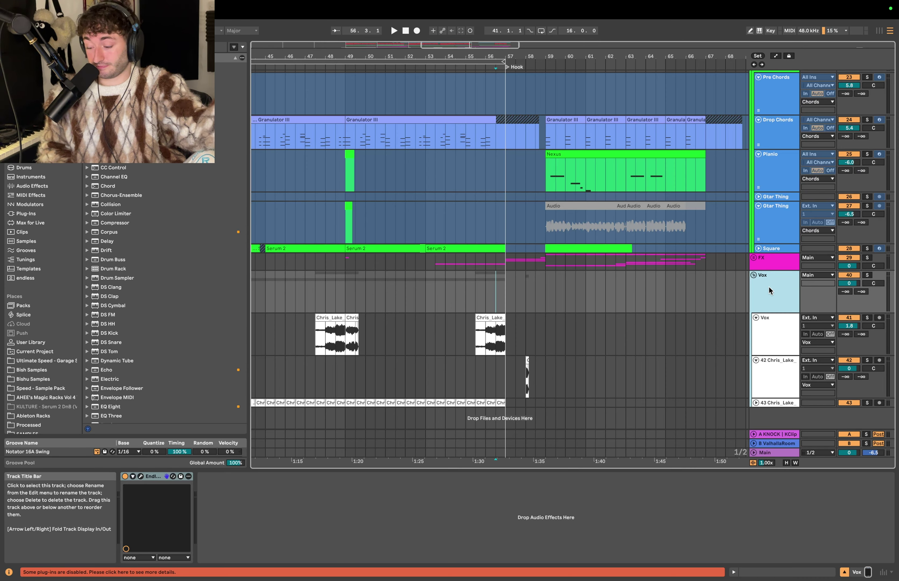
pyautogui.click(486, 288)
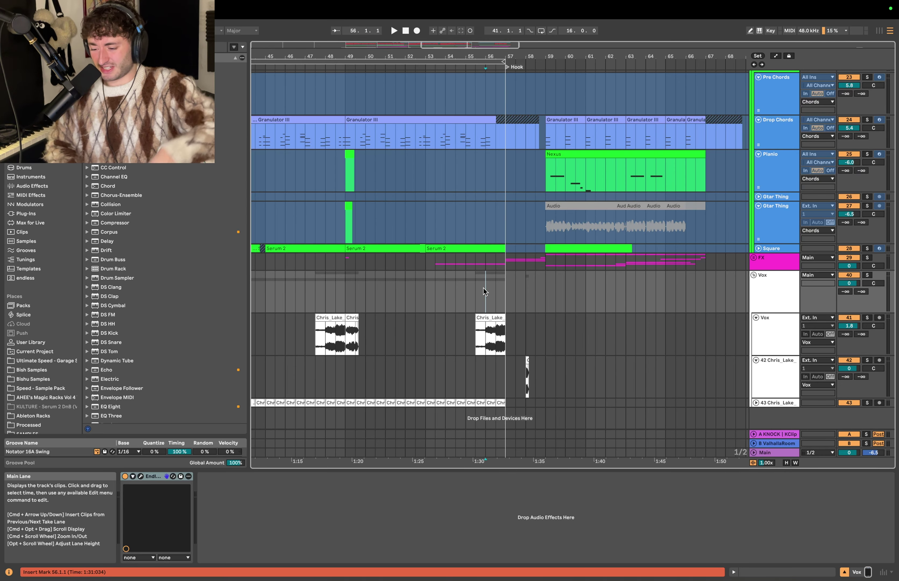
pyautogui.press('-')
pyautogui.press('-')
pyautogui.press('-')
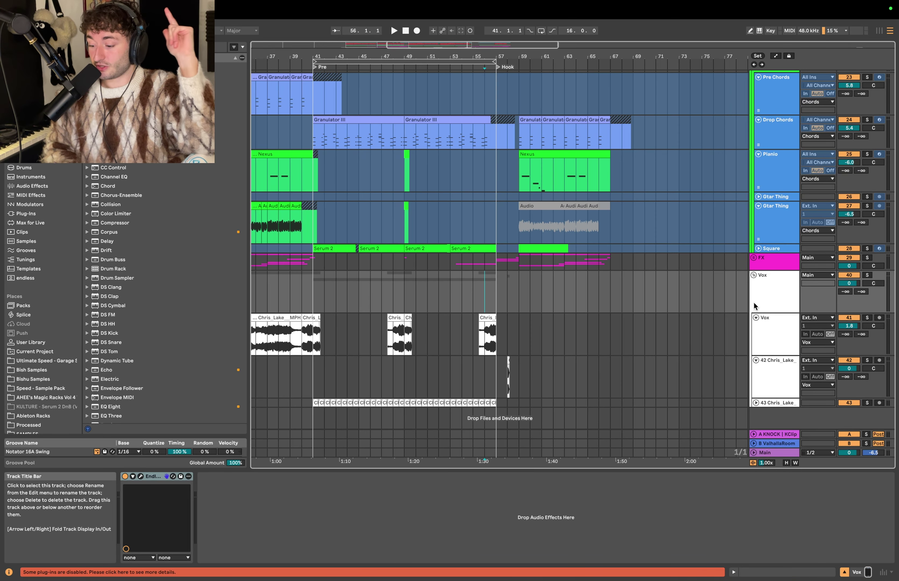
pyautogui.click(772, 365)
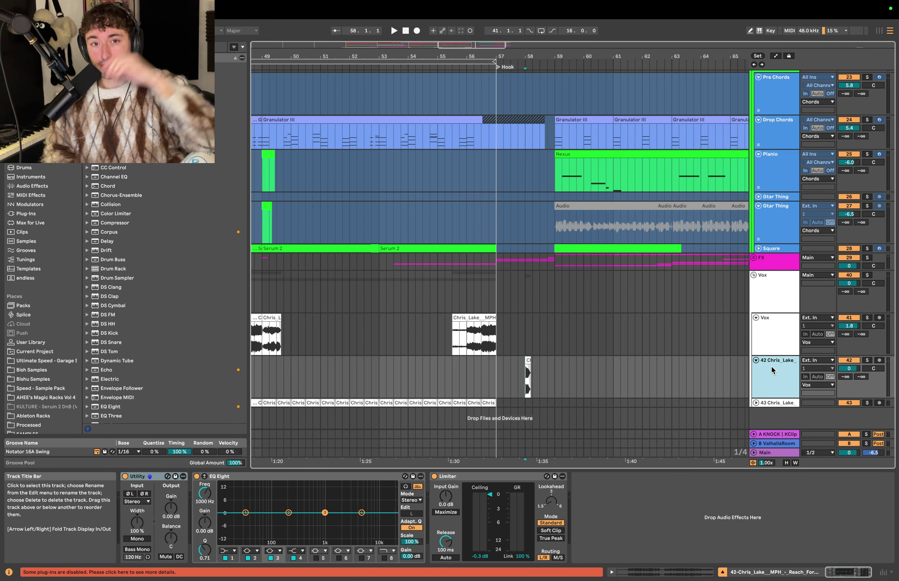
pyautogui.click(498, 368)
pyautogui.press('-')
pyautogui.press('-')
pyautogui.press('-')
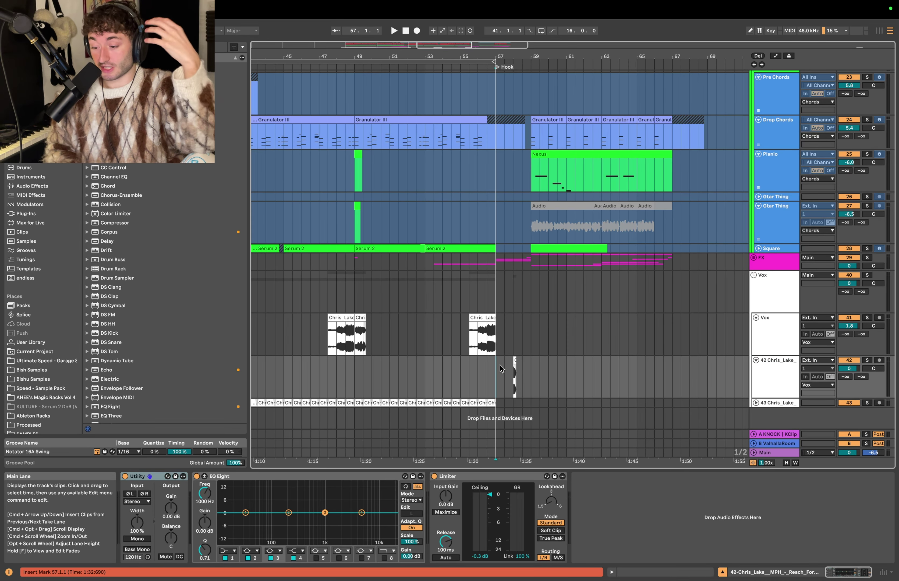
pyautogui.moveTo(498, 367); pyautogui.dragTo(568, 373)
pyautogui.click(575, 375)
pyautogui.scroll(5, 576, 375)
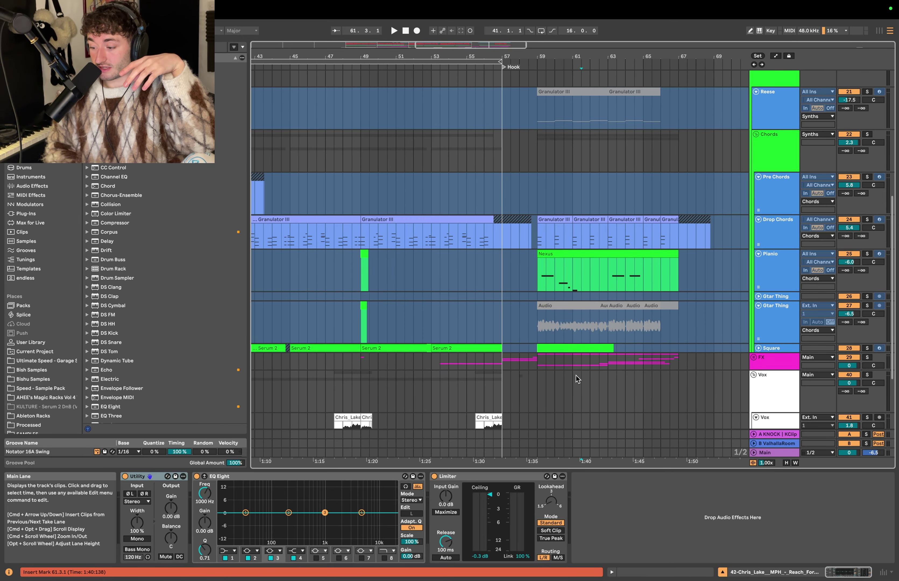
# Step: Collapse the Synths, Lows and Drums groups and select the Vox group
pyautogui.scroll(6, 639, 287)
pyautogui.click(753, 182)
pyautogui.click(762, 132)
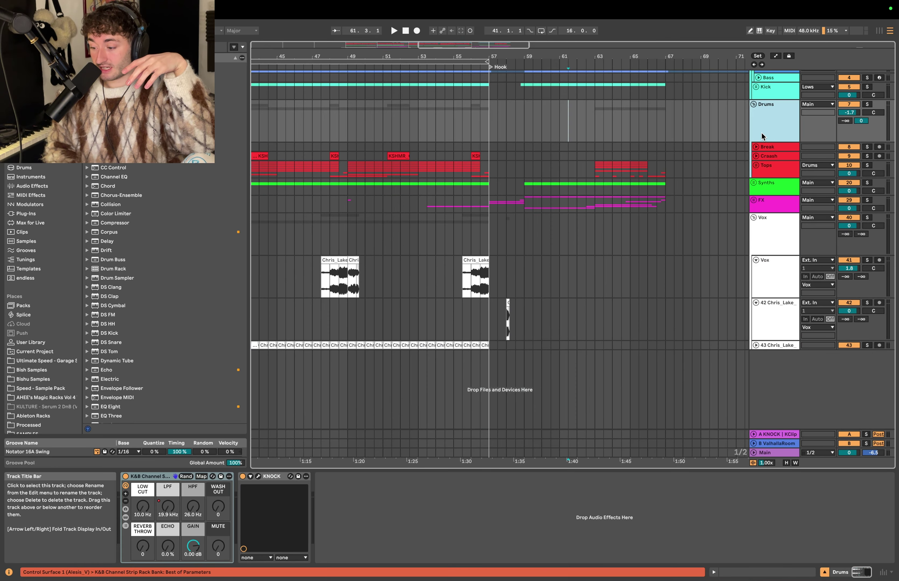
pyautogui.scroll(3, 762, 132)
pyautogui.click(753, 71)
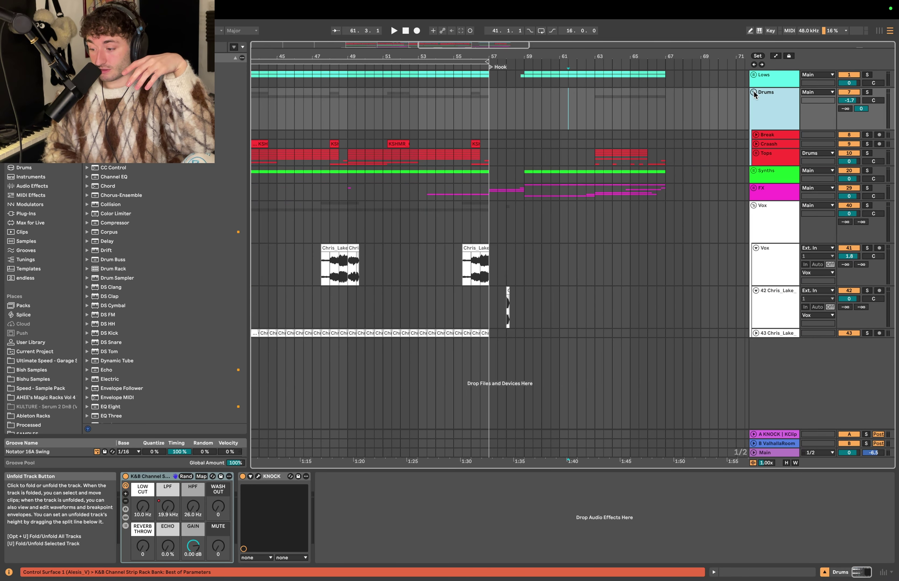
pyautogui.press('Left')
pyautogui.click(753, 153)
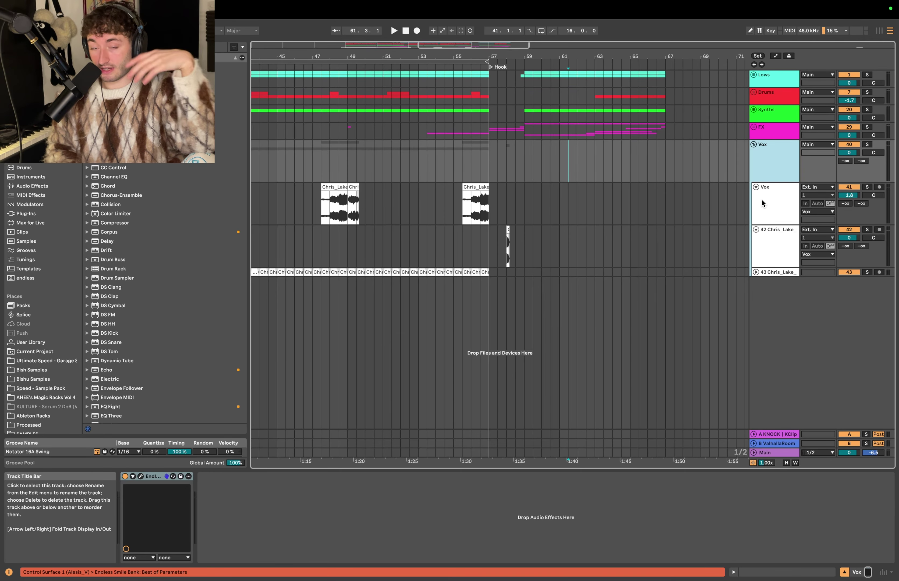
# Step: Expand the Lows group, collapse its Bass group, and unfold the Kick group to show the Kick track
pyautogui.click(753, 75)
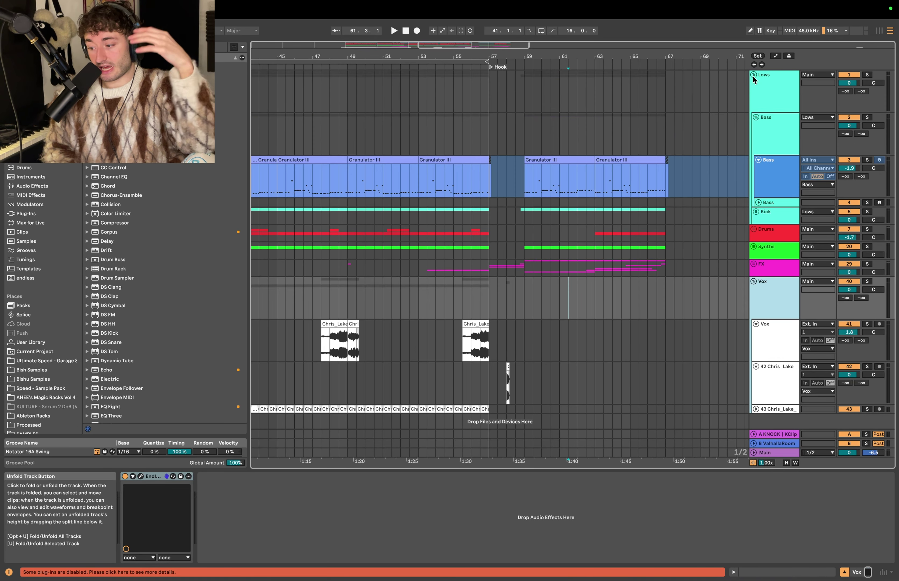
pyautogui.click(768, 143)
pyautogui.click(775, 172)
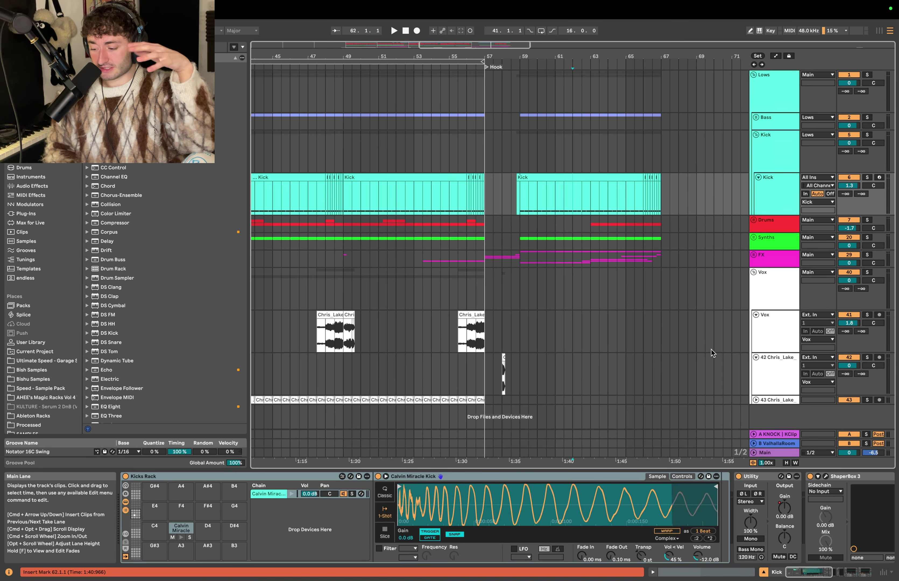
# Step: Group the EQ Eight and Limiter on track 42 into an Audio Effect Rack with its macro controls shown
pyautogui.click(712, 354)
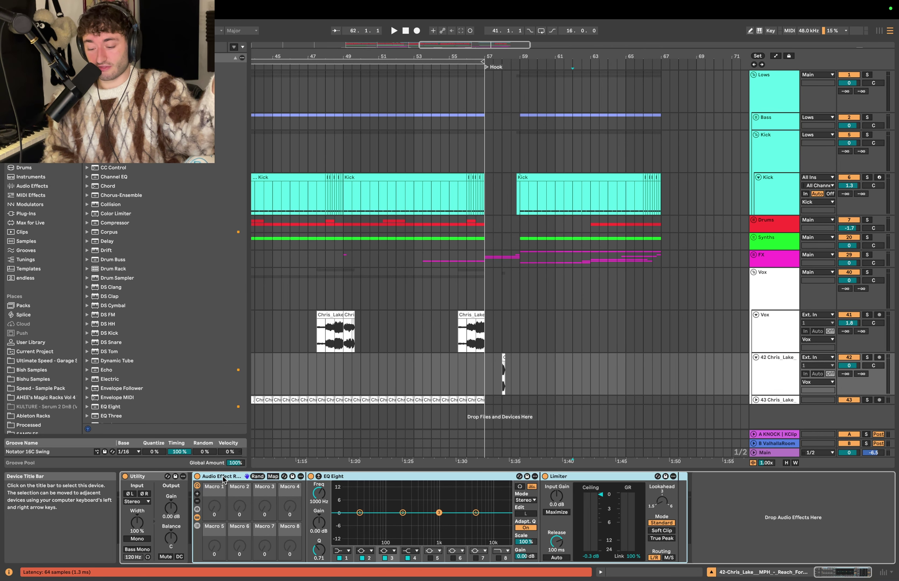
pyautogui.click(338, 477)
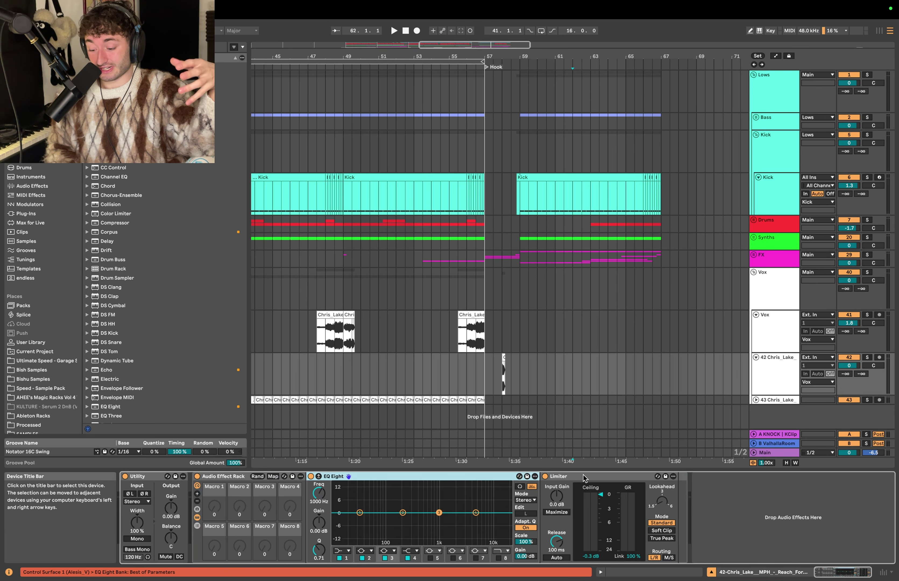
pyautogui.click(217, 476)
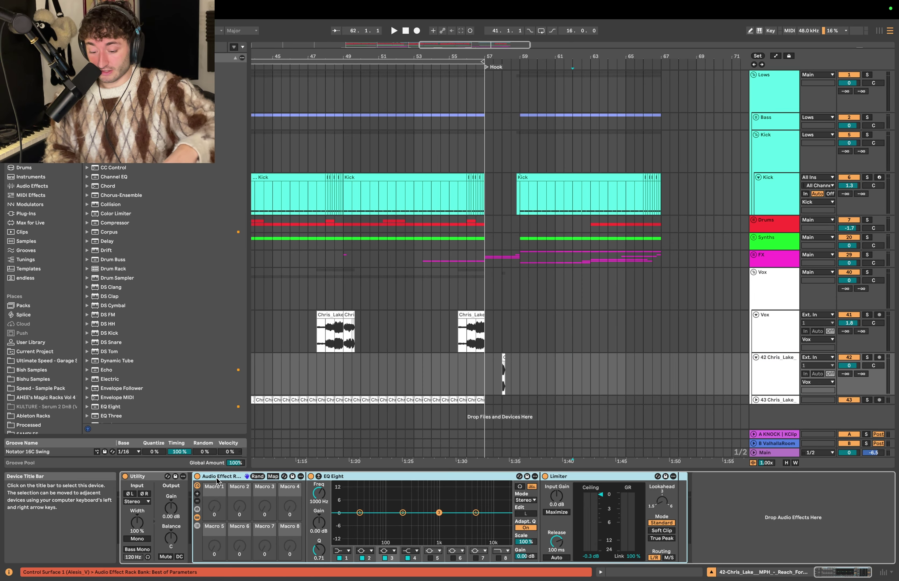
# Step: Set EQ Eight's low band to about 74.2 Hz and -7.07 dB, and lower the Limiter ceiling to about -8.1 dB
pyautogui.moveTo(360, 513); pyautogui.dragTo(379, 526)
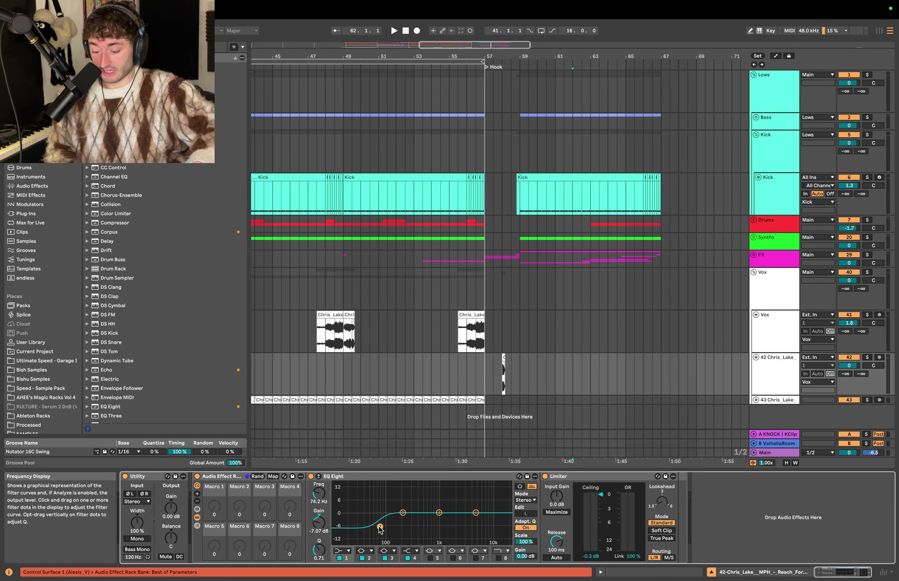
pyautogui.moveTo(601, 494); pyautogui.dragTo(601, 531)
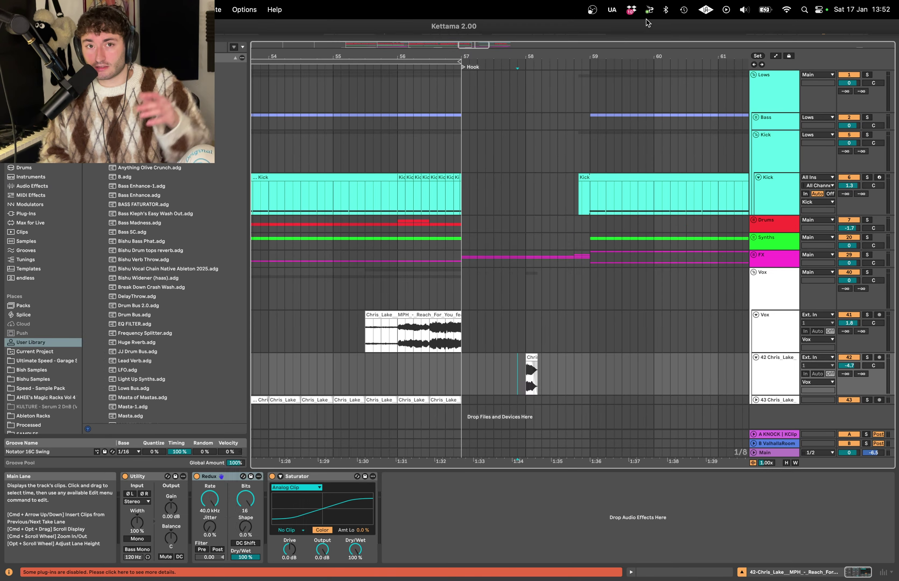
# Step: Group the Redux and Saturator devices into an Audio Effect Rack and show its macro controls
pyautogui.click(227, 478)
pyautogui.keyDown('shift'); pyautogui.click(300, 476); pyautogui.keyUp('shift')
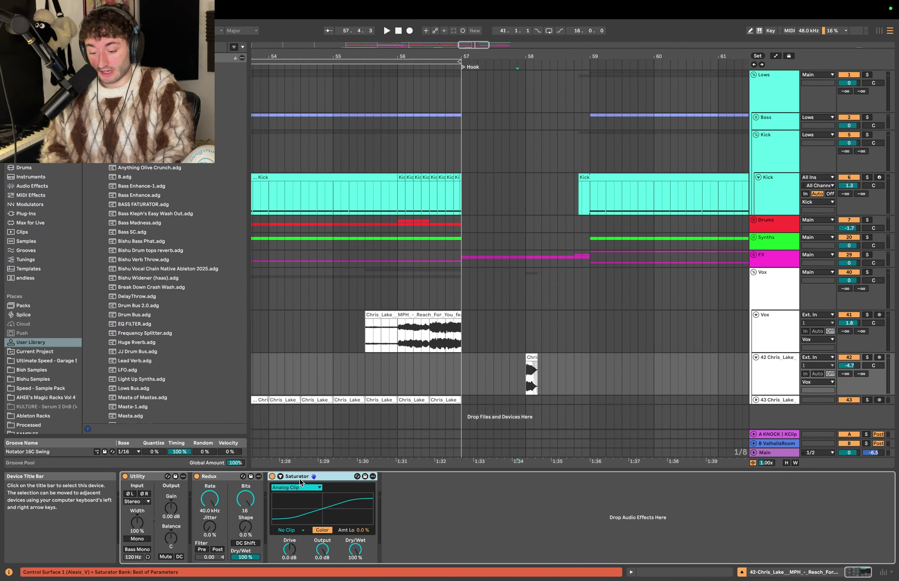
pyautogui.hotkey('ctrl', 'g')
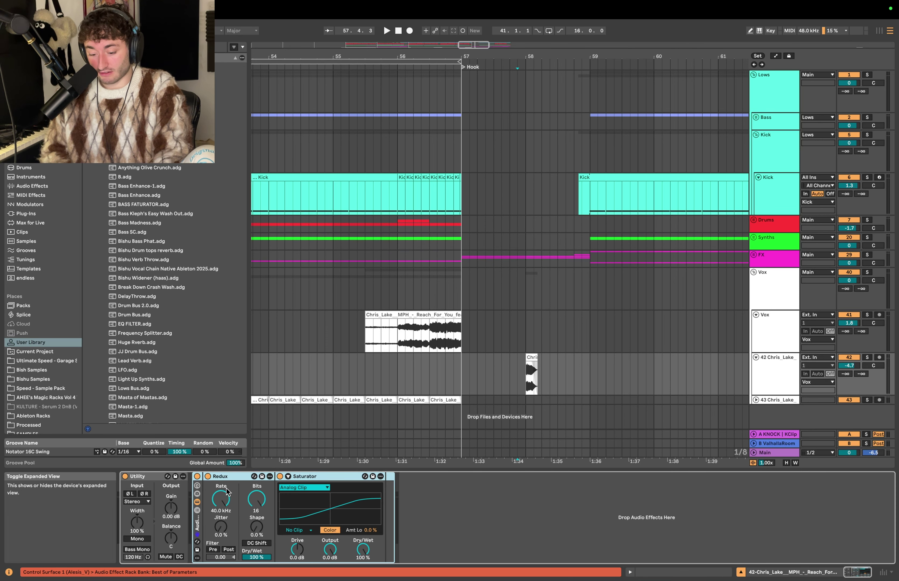
pyautogui.click(197, 484)
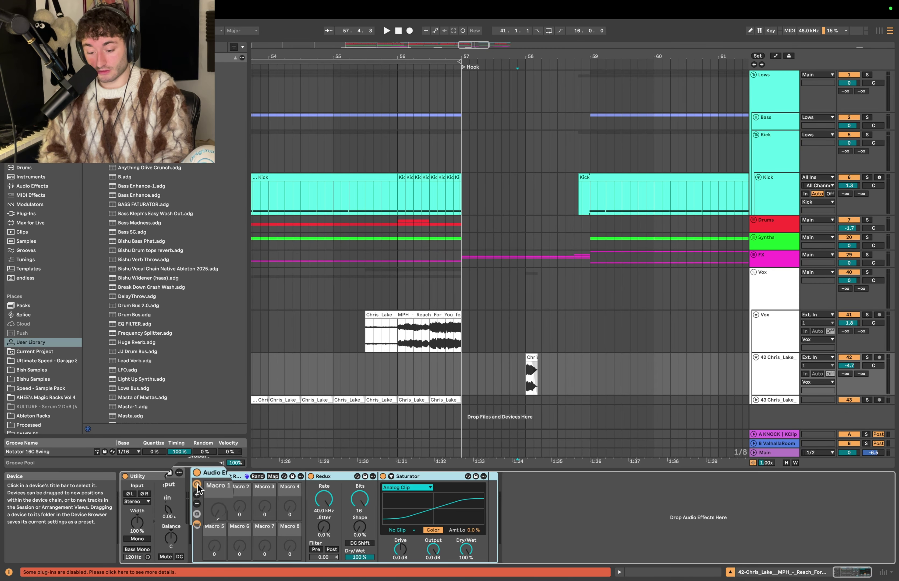
pyautogui.click(292, 476)
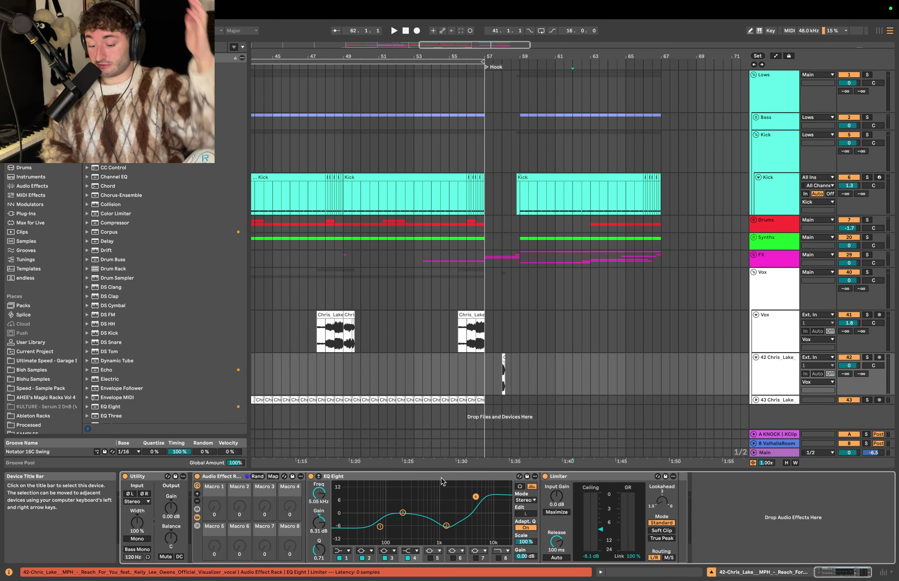
# Step: Delete the EQ Eight and Limiter from the Audio Effect Rack on track 42
pyautogui.click(438, 478)
pyautogui.keyDown('shift'); pyautogui.click(581, 478); pyautogui.keyUp('shift')
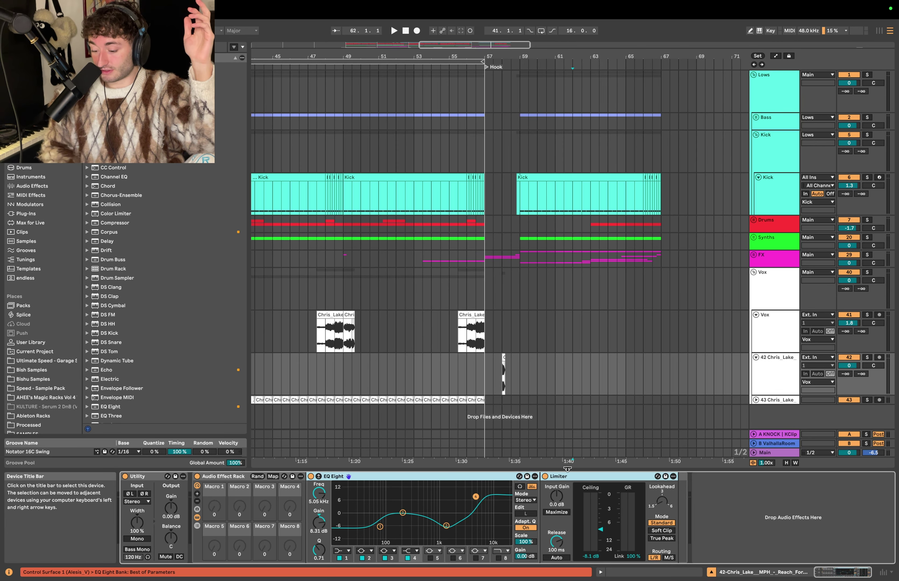
pyautogui.click(495, 367)
pyautogui.scroll(5, 496, 367)
pyautogui.click(514, 473)
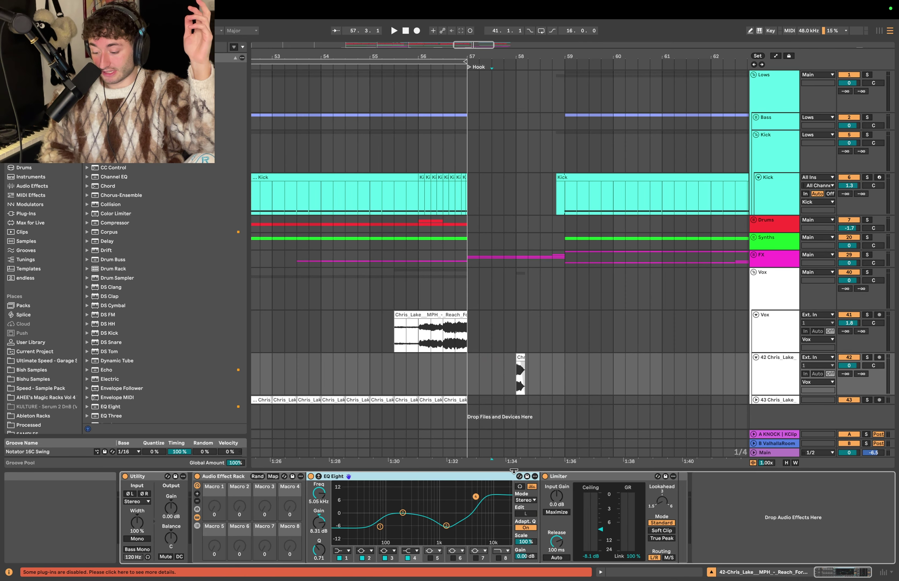
pyautogui.press('Delete')
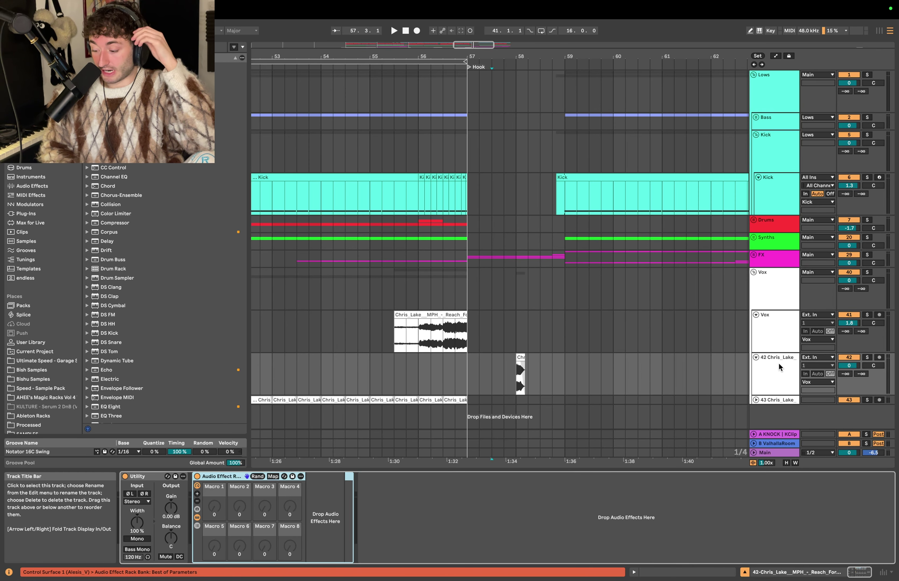
pyautogui.click(771, 368)
pyautogui.scroll(-2, 419, 359)
pyautogui.click(419, 335)
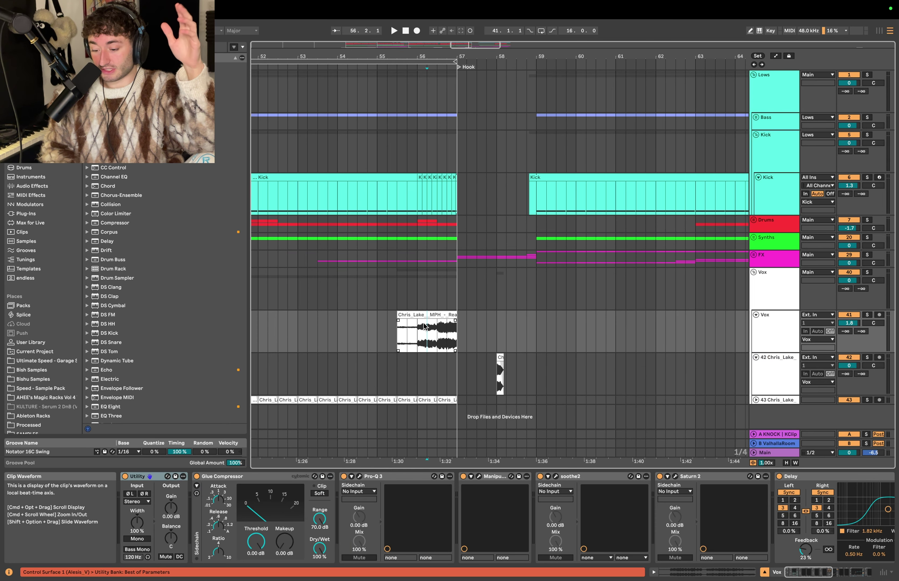
pyautogui.scroll(-4, 419, 333)
pyautogui.click(419, 282)
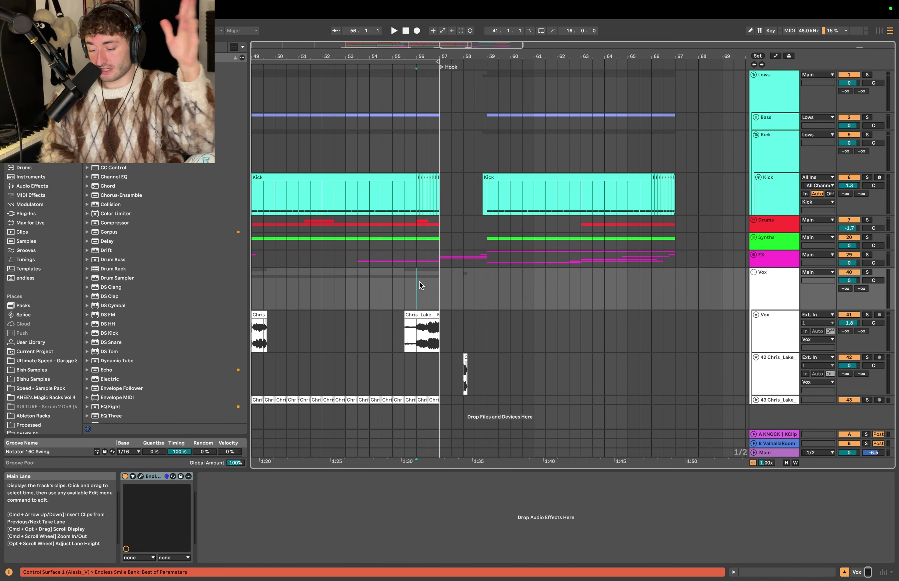
pyautogui.moveTo(534, 287); pyautogui.dragTo(417, 283)
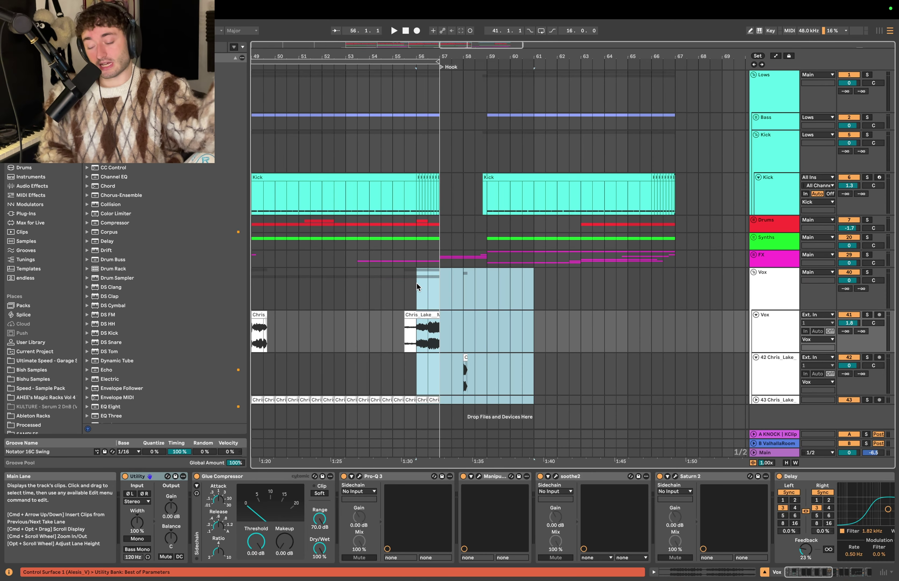
pyautogui.click(417, 282)
pyautogui.scroll(2, 417, 282)
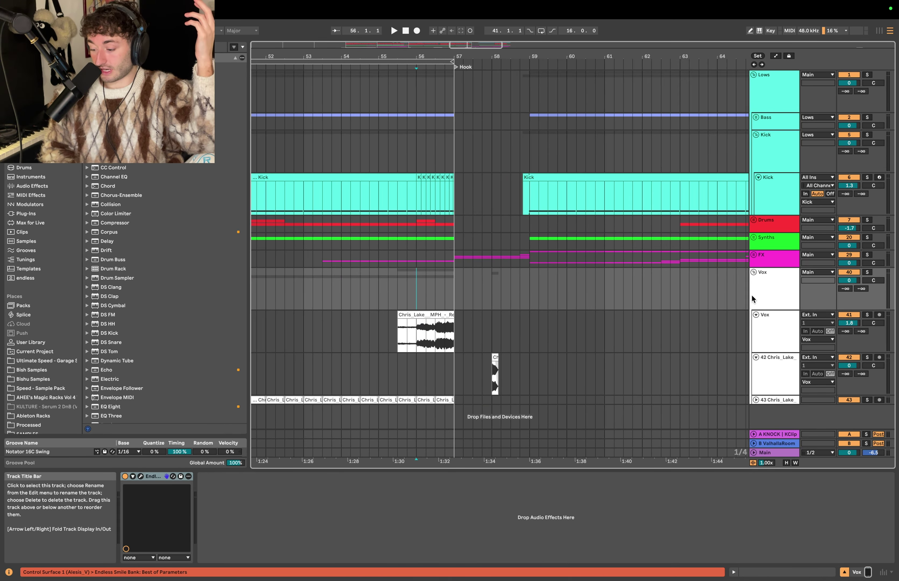
pyautogui.click(777, 327)
pyautogui.click(419, 284)
pyautogui.moveTo(416, 284); pyautogui.dragTo(680, 323)
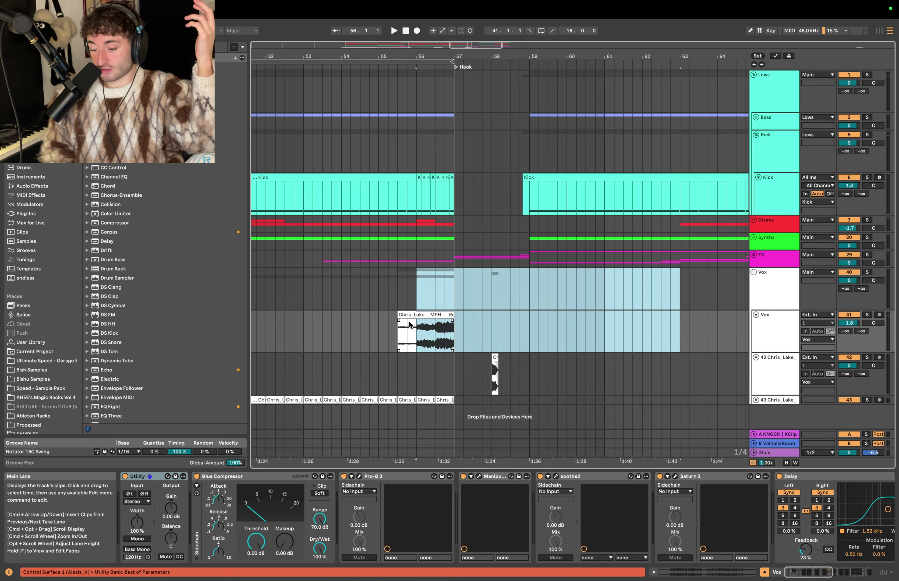
pyautogui.click(405, 297)
pyautogui.moveTo(519, 286); pyautogui.dragTo(633, 283)
pyautogui.moveTo(454, 277); pyautogui.dragTo(643, 267)
pyautogui.click(424, 283)
pyautogui.scroll(-2, 423, 284)
# Step: Play the arrangement from bar 53 through the Hook gap and the vocal chop at bar 58, and stop
pyautogui.click(318, 284)
pyautogui.press('space')
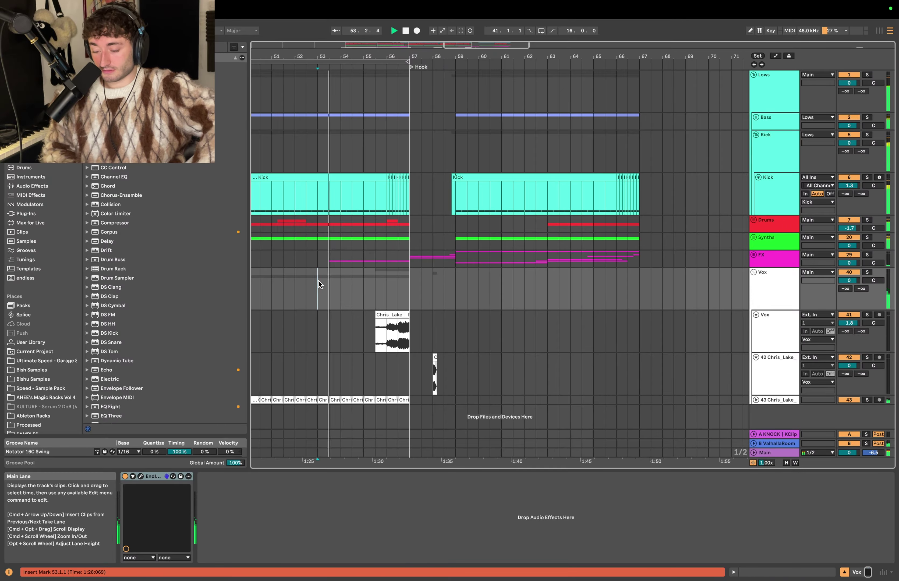
pyautogui.hscroll(-1, 425, 285)
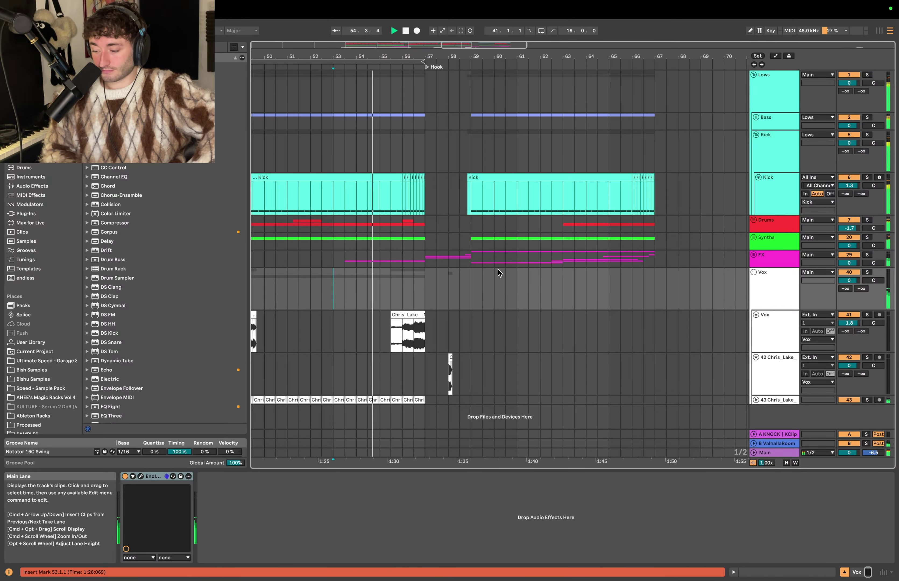
pyautogui.click(480, 254)
pyautogui.click(449, 244)
pyautogui.scroll(3, 415, 256)
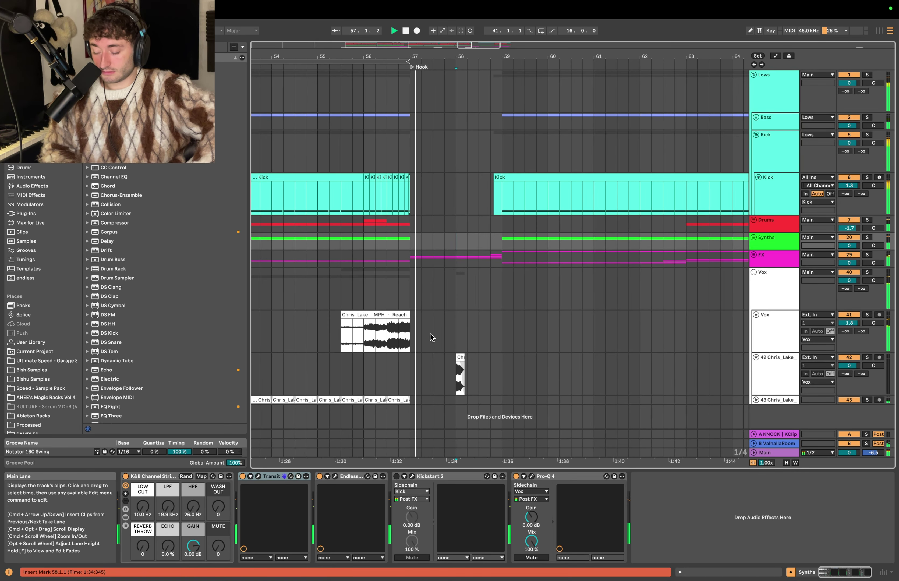
pyautogui.click(413, 336)
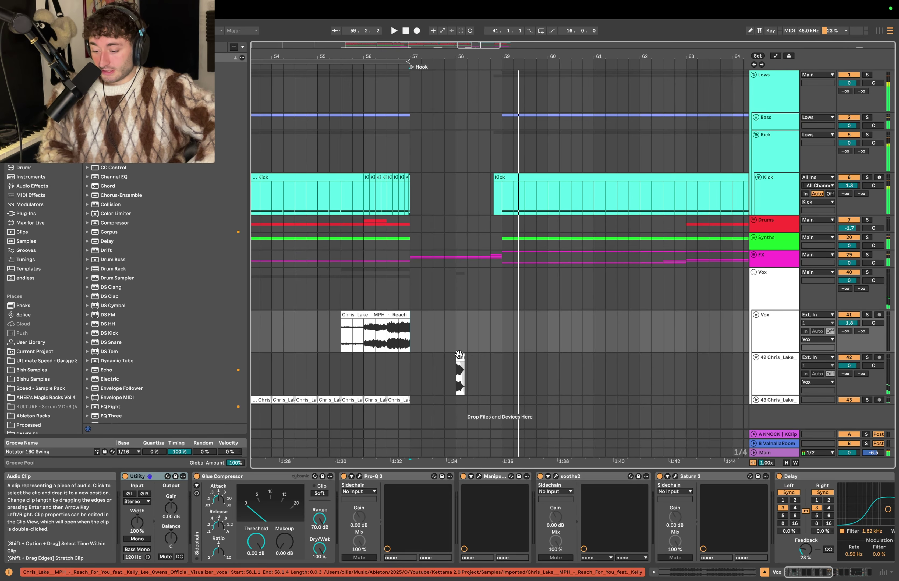
pyautogui.click(460, 356)
pyautogui.press('space')
# Step: Solo track 42 with its volume at -4.7 dB and place the insert marker at bar 58, where its vocal chop starts
pyautogui.scroll(2, 460, 362)
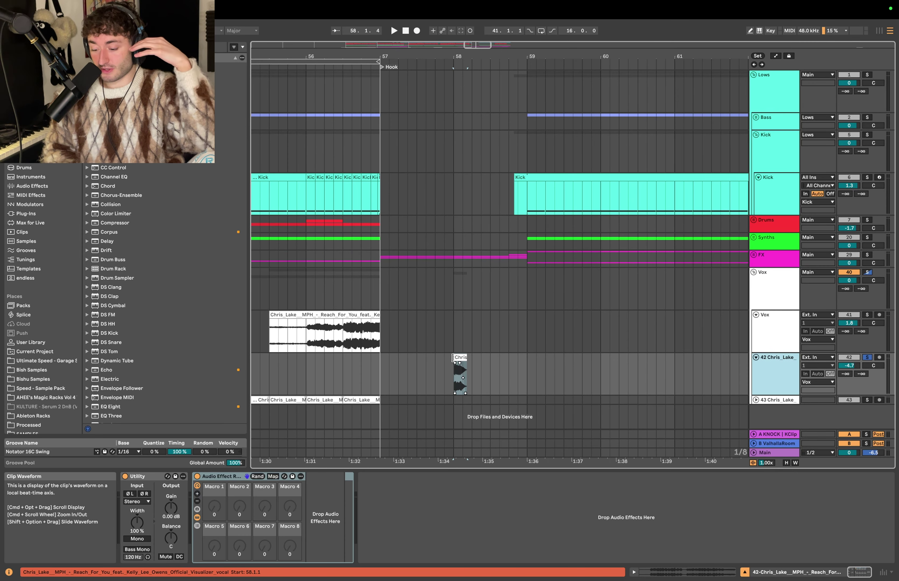
pyautogui.click(460, 358)
pyautogui.moveTo(447, 369); pyautogui.dragTo(532, 369)
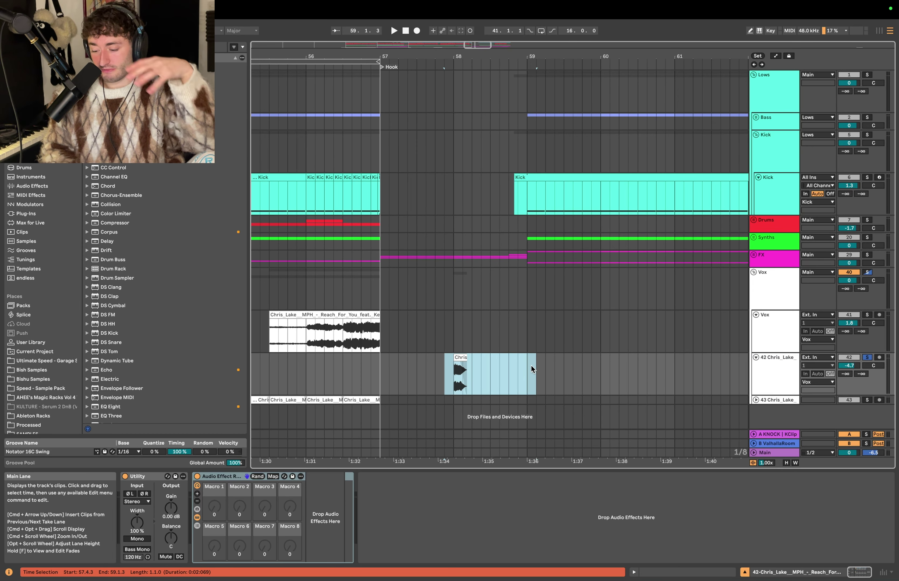
pyautogui.click(453, 370)
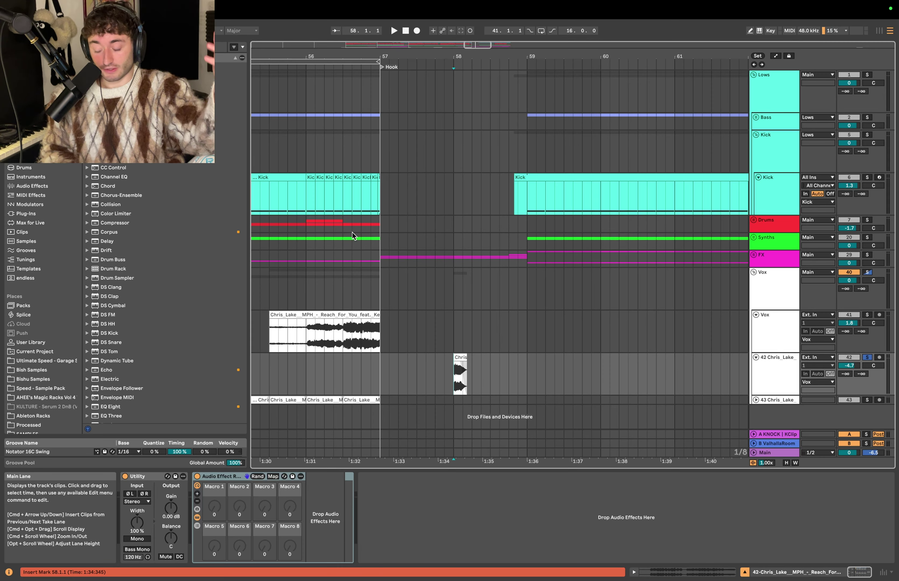
# Step: Add a Saturator from the audio effects library to the empty Audio Effect Rack on track 42
pyautogui.click(32, 186)
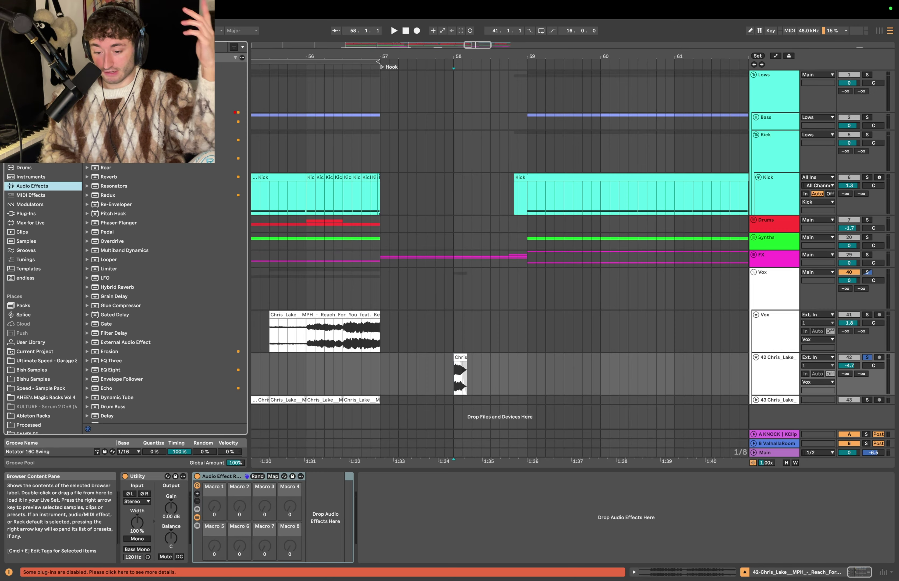
pyautogui.click(460, 357)
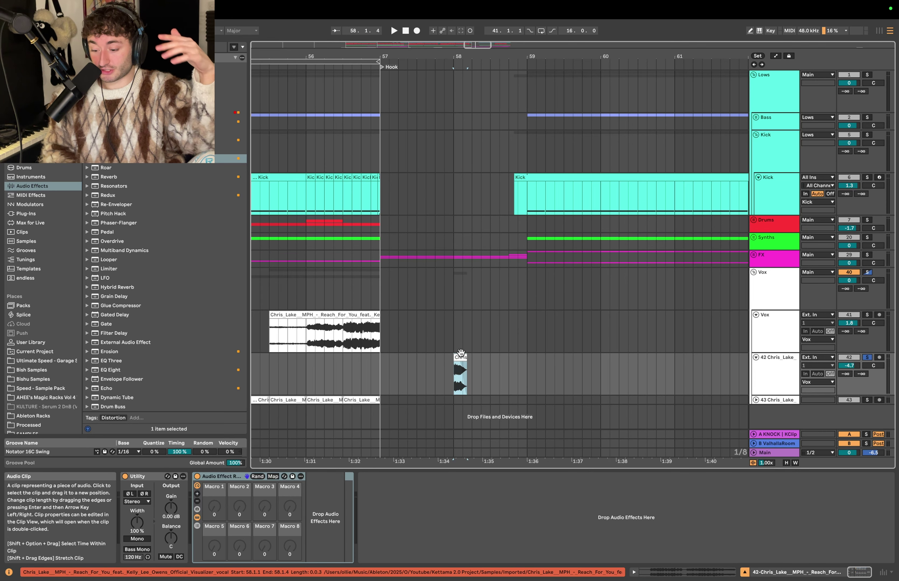
pyautogui.click(779, 371)
pyautogui.moveTo(108, 168)
pyautogui.mouseDown()
pyautogui.moveTo(227, 378)
pyautogui.moveTo(312, 508)
pyautogui.moveTo(324, 510)
pyautogui.mouseUp()
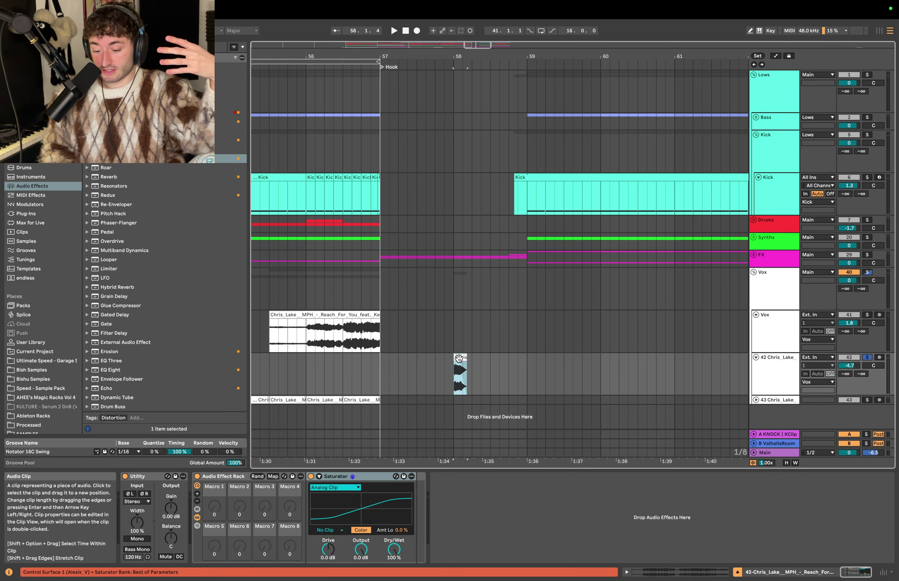
# Step: Find the Delay effect in the library and add it after the Saturator in the rack
pyautogui.press('super+f')
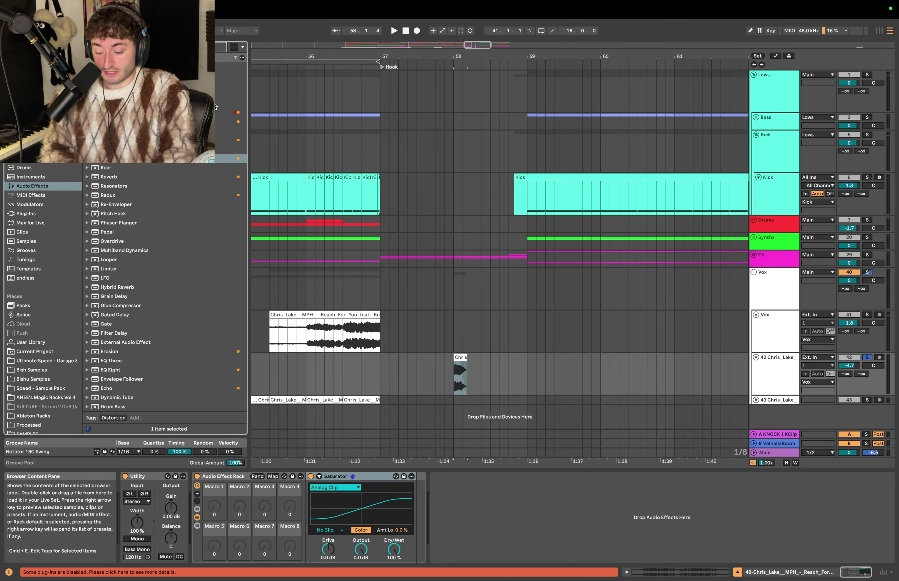
pyautogui.write('kclip')
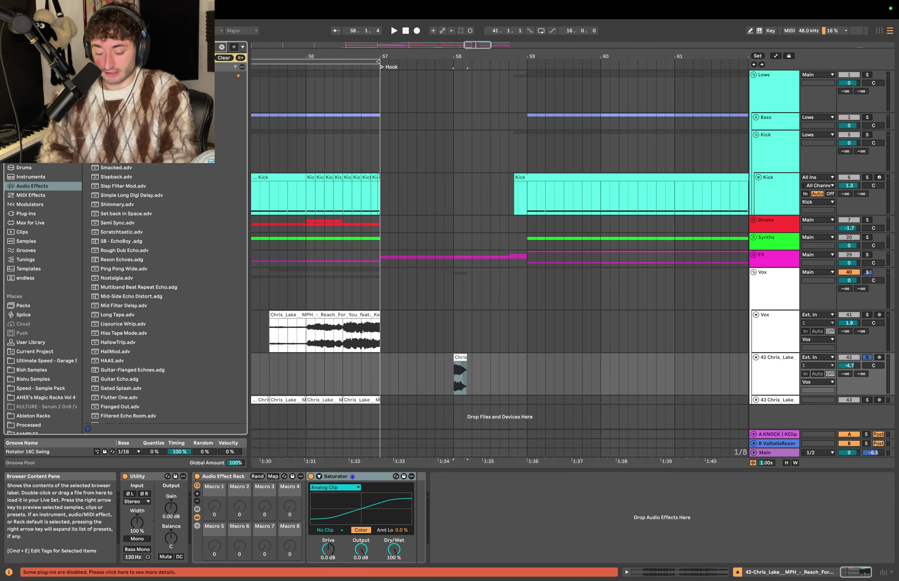
pyautogui.press('super+f')
pyautogui.write('delay')
pyautogui.press('Down')
pyautogui.press('Return')
# Step: Find the Reverb effect and add it after the Delay in the rack
pyautogui.press('super+f')
pyautogui.write('reverb')
pyautogui.press('Down')
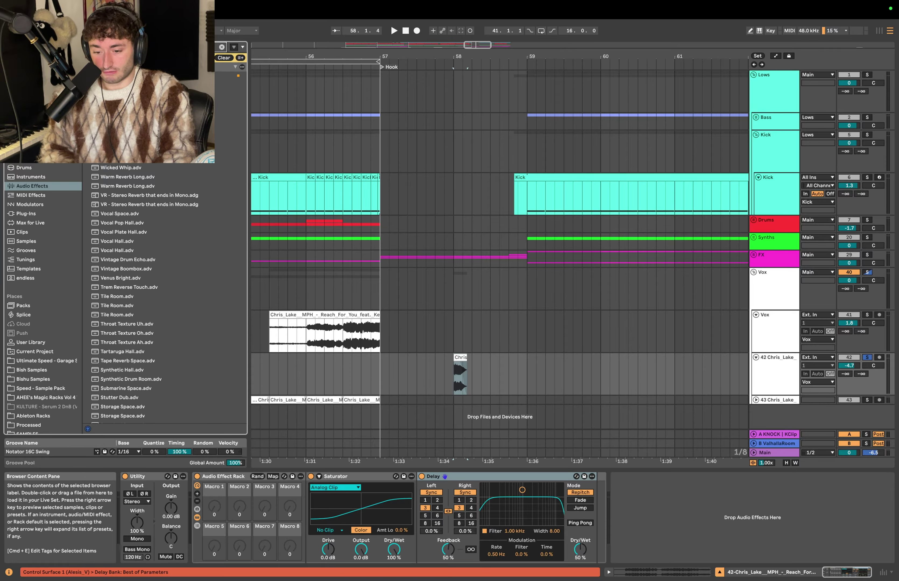
pyautogui.press('Return')
# Step: Add a Redux between the Saturator and the Delay, and switch off the Redux, Delay and Reverb
pyautogui.press('super+f')
pyautogui.write('redux')
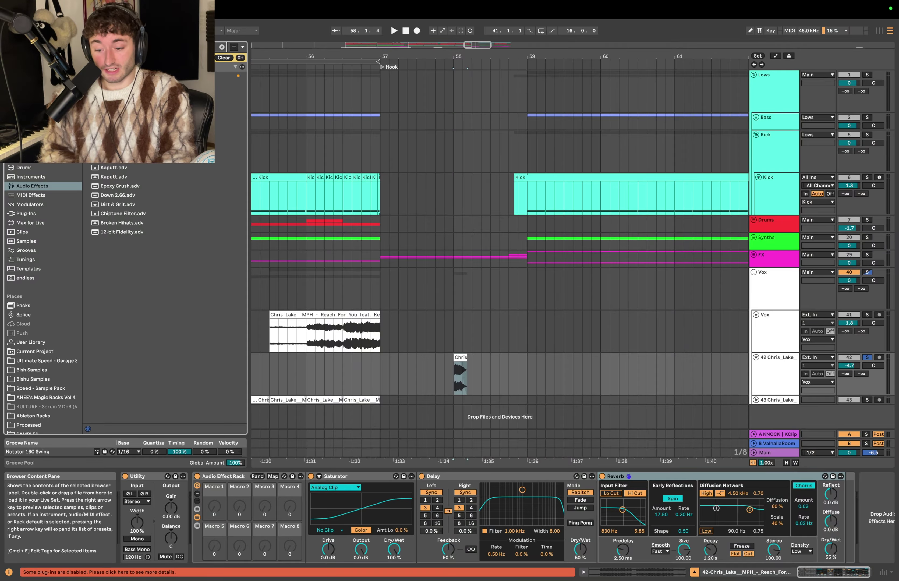
pyautogui.press('Return')
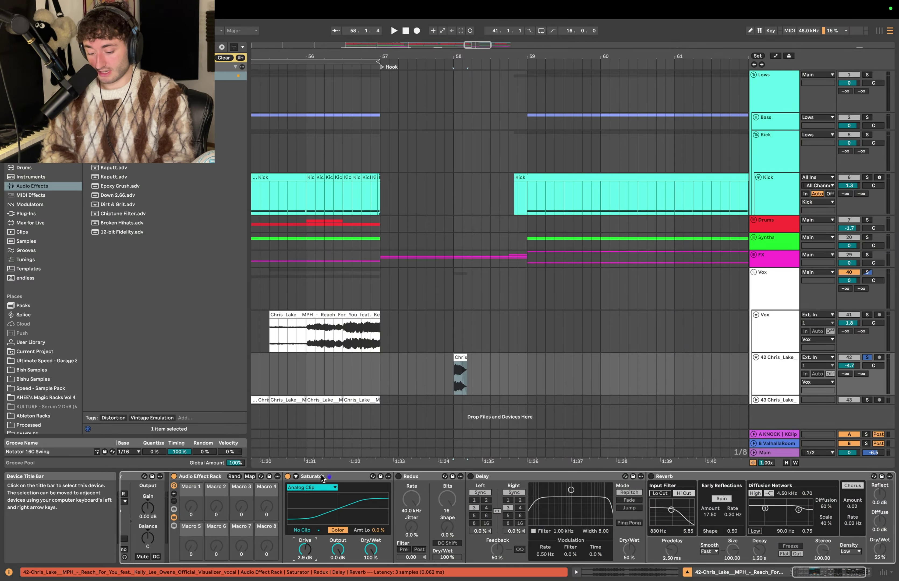
# Step: While playing the chop, set Saturator Drive to 6.9 dB and enable Redux with Rate 5.14 kHz, Bits 9 and Dry/Wet 38%
pyautogui.press('space')
pyautogui.moveTo(305, 550)
pyautogui.mouseDown()
pyautogui.moveTo(305, 523)
pyautogui.moveTo(305, 563)
pyautogui.mouseUp()
pyautogui.click(403, 478)
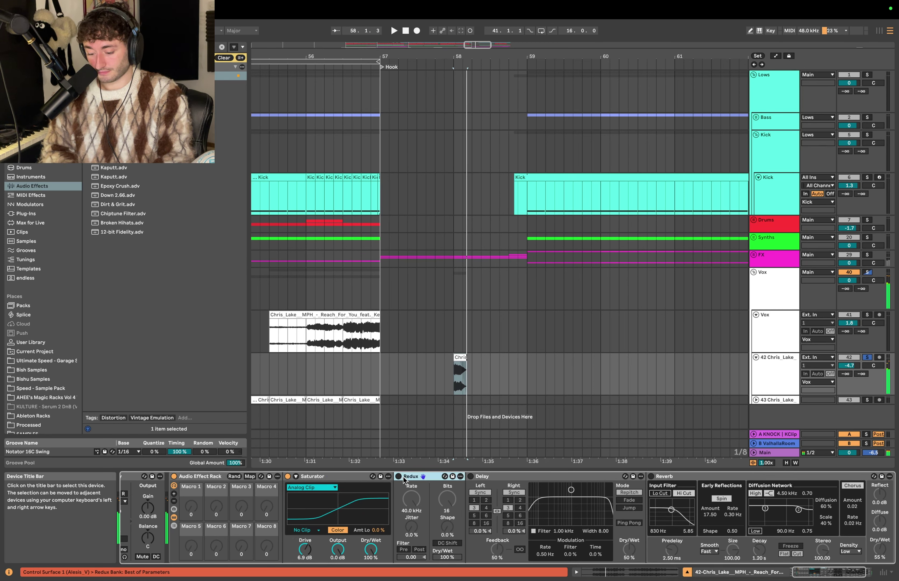
pyautogui.click(399, 476)
pyautogui.moveTo(411, 499); pyautogui.dragTo(411, 530)
pyautogui.moveTo(448, 499); pyautogui.dragTo(447, 553)
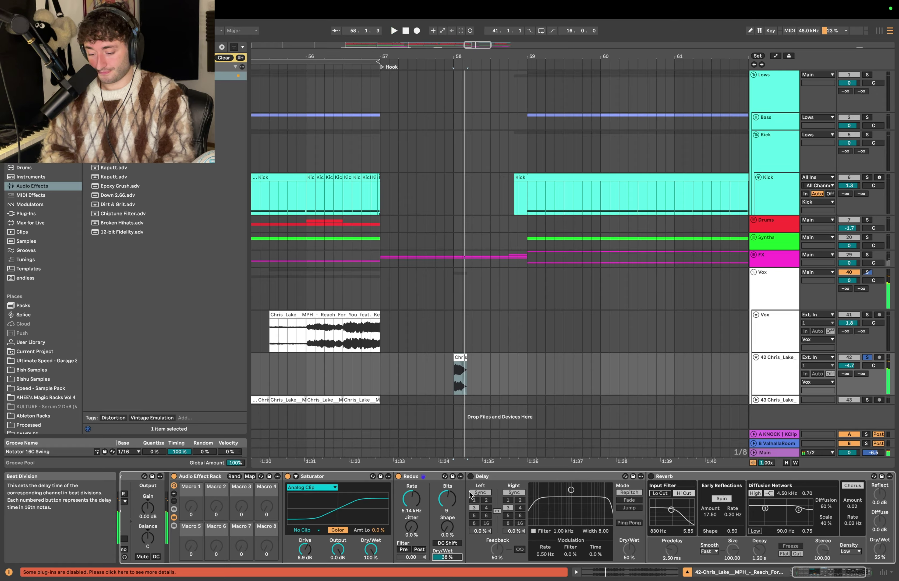
# Step: Enable the Delay in Ping Pong mode with Dry/Wet 35%, filter 2.03 kHz, width 4.41 and Feedback 23% while playing the chop
pyautogui.press('space')
pyautogui.click(470, 476)
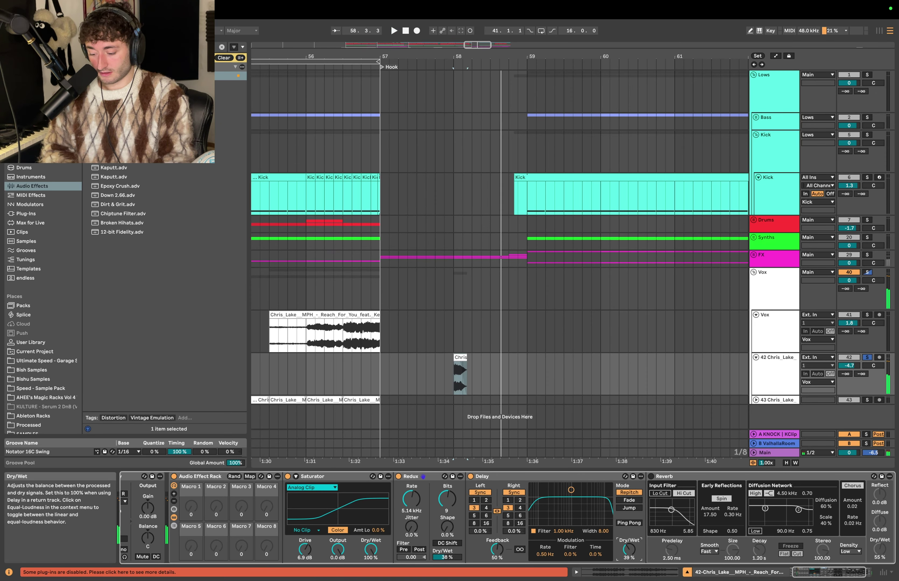
pyautogui.press('space')
pyautogui.moveTo(629, 549); pyautogui.dragTo(629, 551)
pyautogui.click(629, 523)
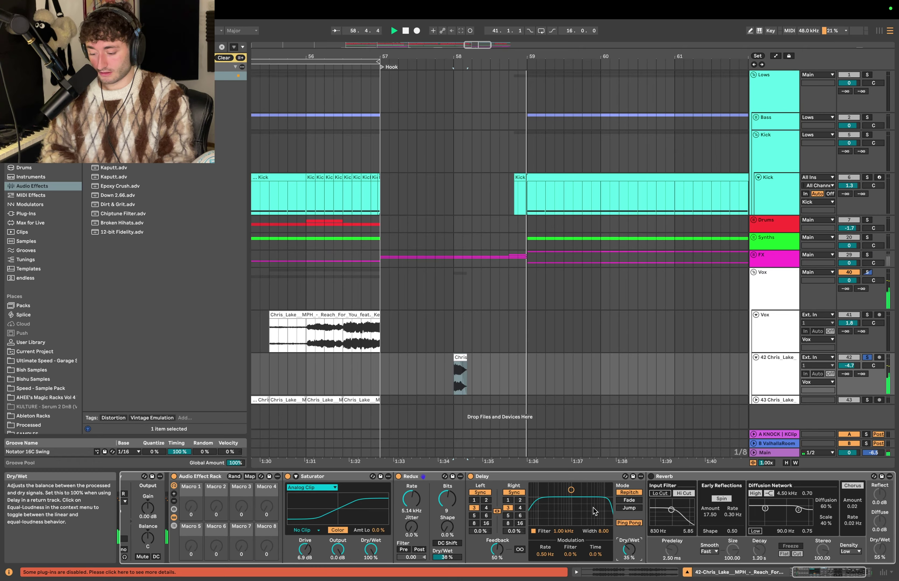
pyautogui.moveTo(595, 511); pyautogui.dragTo(604, 526)
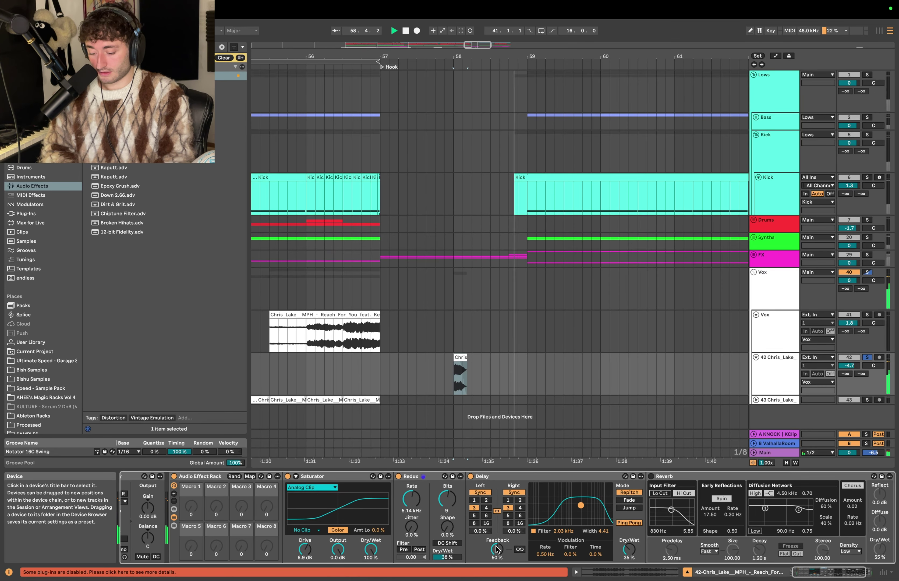
pyautogui.moveTo(497, 550); pyautogui.dragTo(497, 560)
# Step: Enable the Reverb and set its Dry/Wet to 62% and its Decay to 4.34 s
pyautogui.click(651, 476)
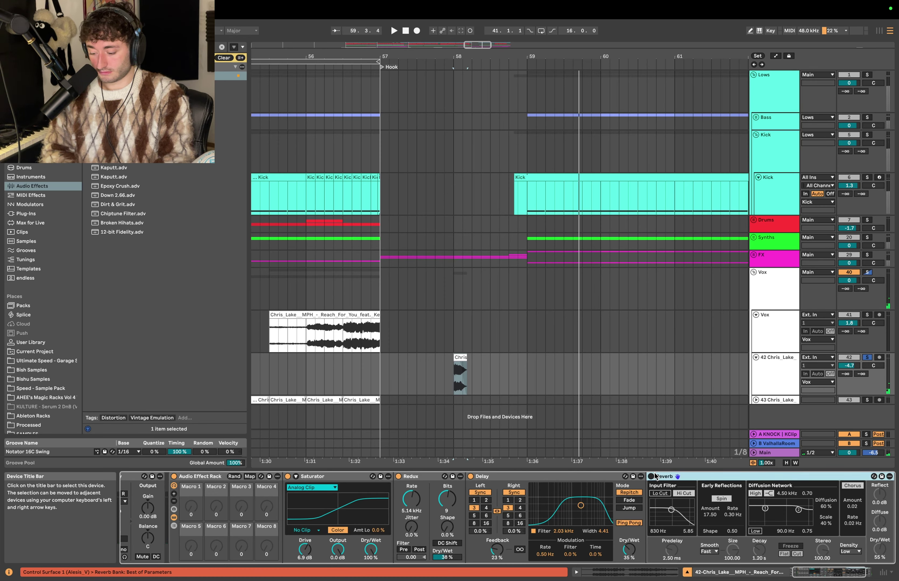
pyautogui.moveTo(879, 551); pyautogui.dragTo(879, 548)
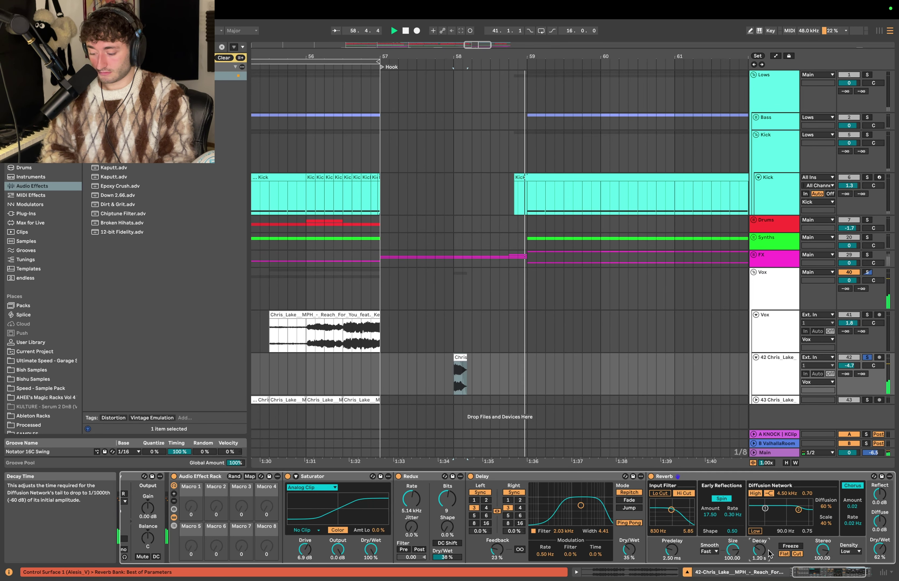
pyautogui.moveTo(760, 550); pyautogui.dragTo(759, 536)
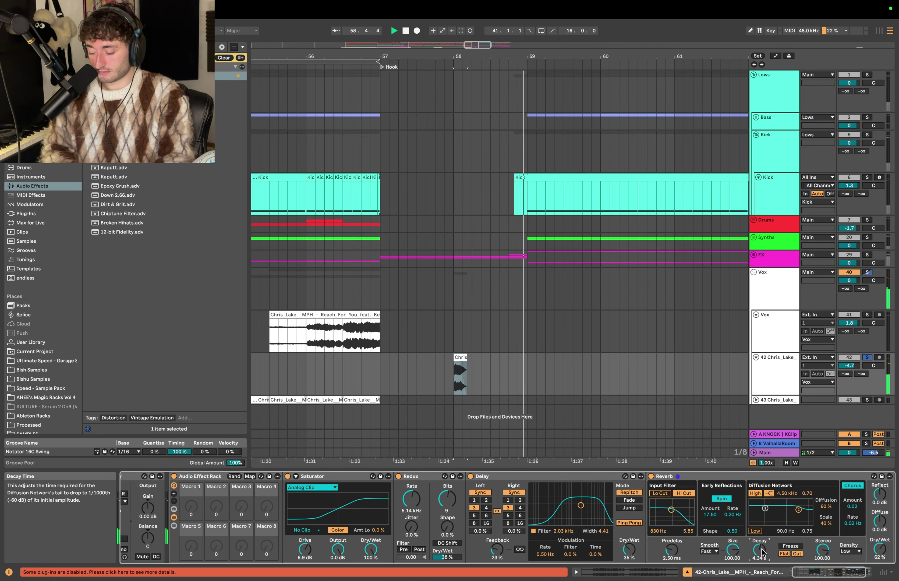
# Step: Set the Delay's Feedback to 32% and its Dry/Wet to 55% while playing the vocal chop
pyautogui.click(407, 374)
pyautogui.moveTo(497, 550); pyautogui.dragTo(497, 543)
pyautogui.click(629, 550)
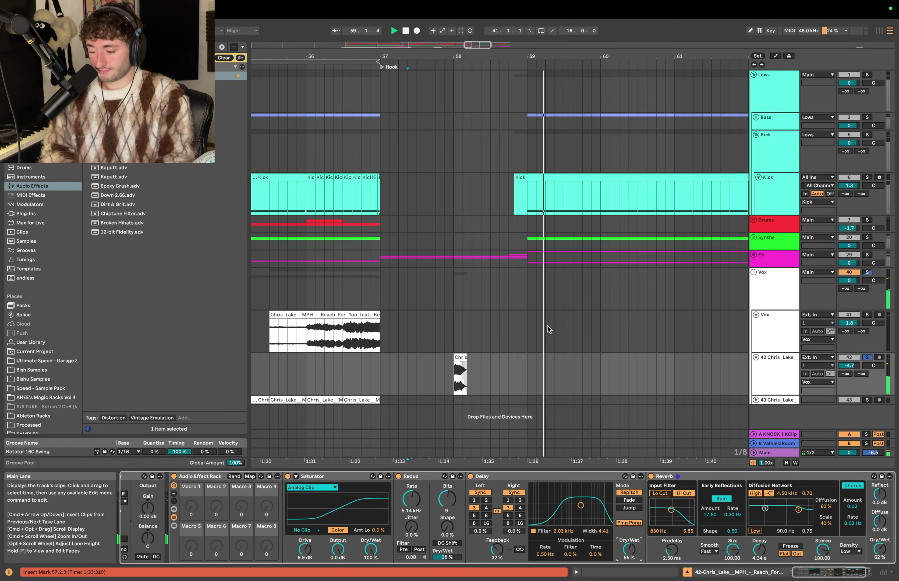
# Step: Unsolo track 42, play the full mix from bar 56 through the Hook gap, and return the insert marker to bar 58
pyautogui.click(288, 296)
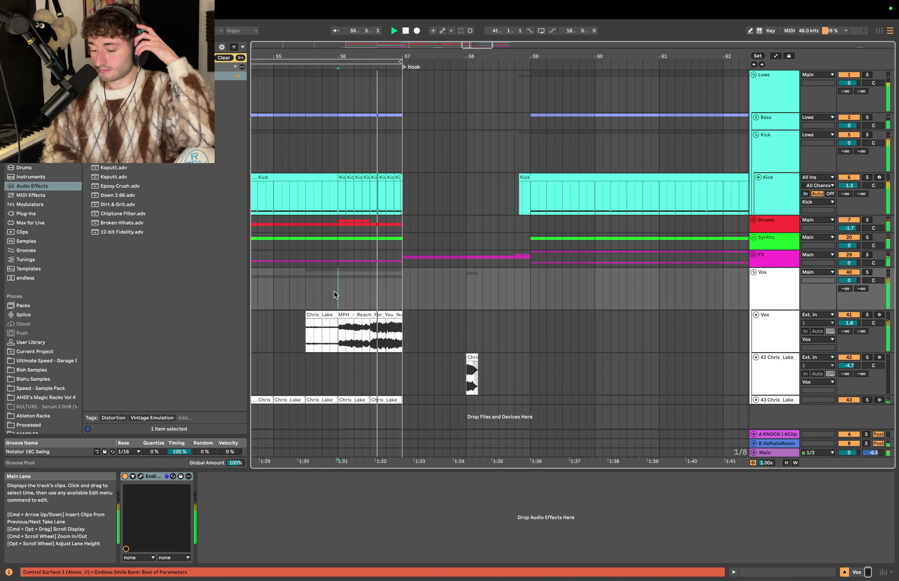
pyautogui.click(456, 370)
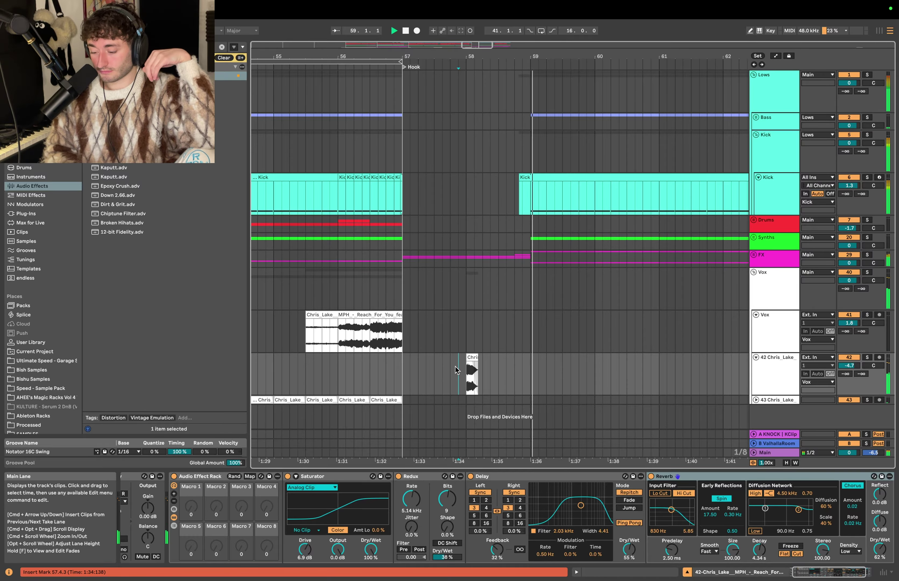
pyautogui.press('space')
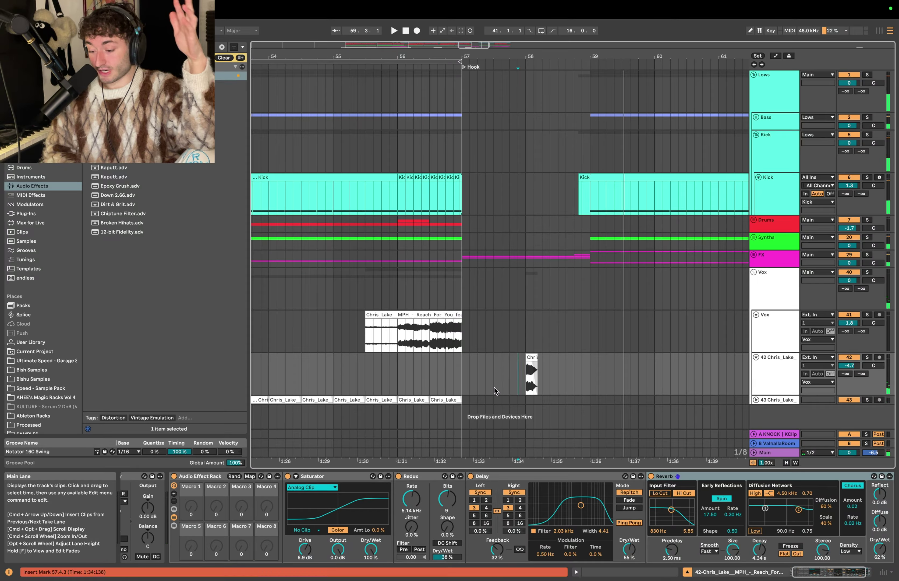
pyautogui.click(525, 378)
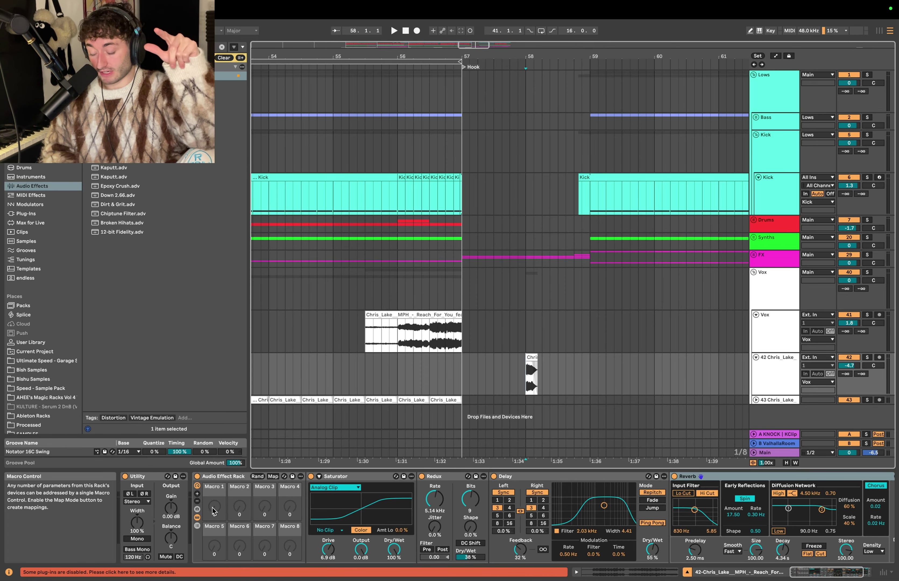
# Step: Map the Saturator's Drive and Dry/Wet to Macros 1 and 2, and the Redux Sample Rate and Bit Depth to Macros 3 and 4
pyautogui.click(273, 477)
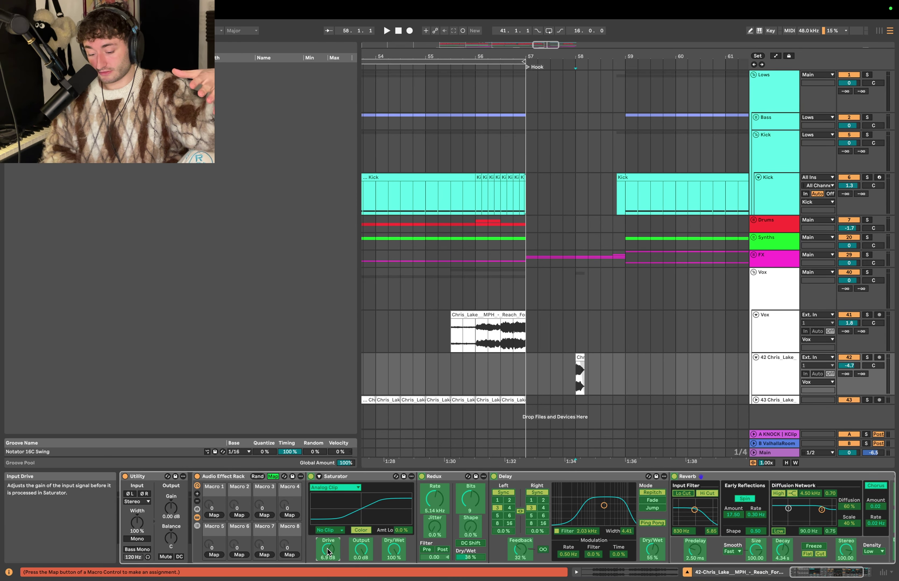
pyautogui.click(214, 515)
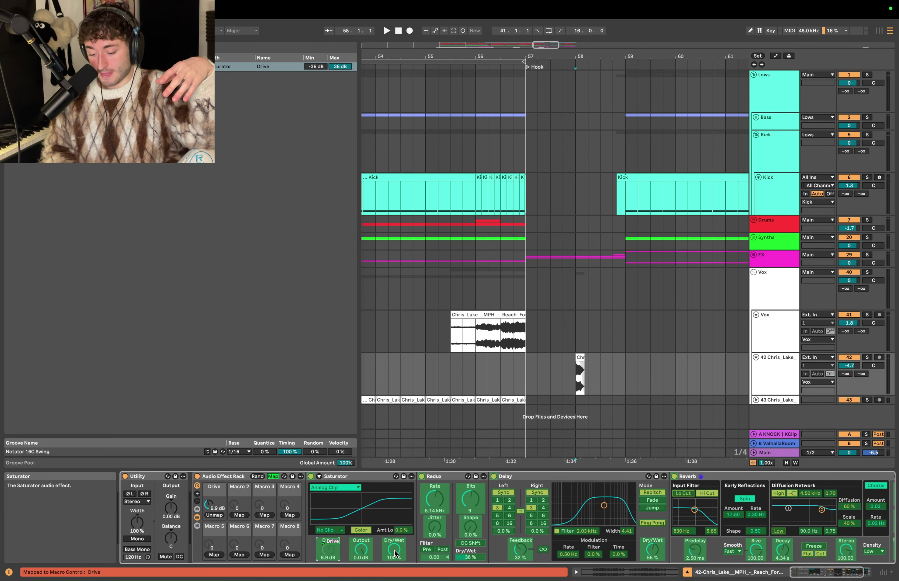
pyautogui.click(239, 515)
pyautogui.click(434, 498)
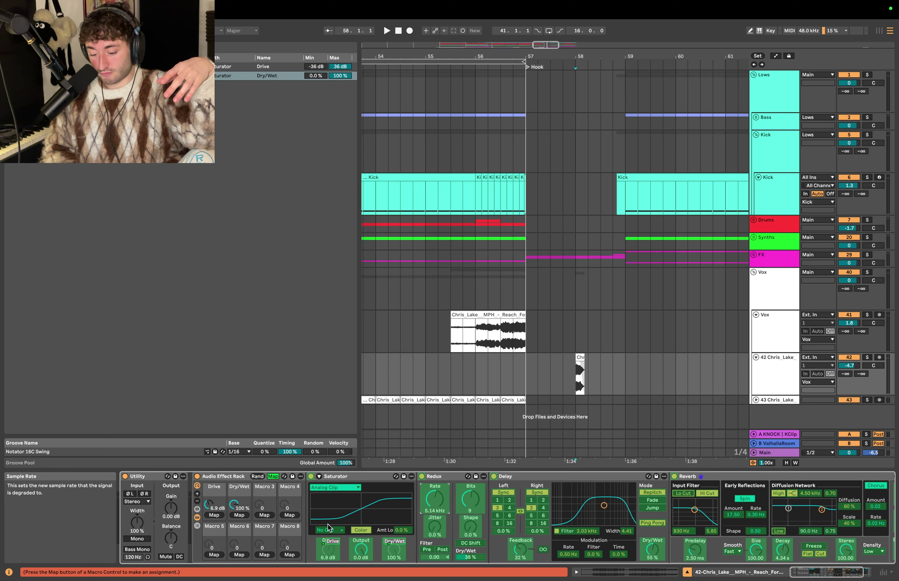
pyautogui.click(264, 515)
pyautogui.click(290, 515)
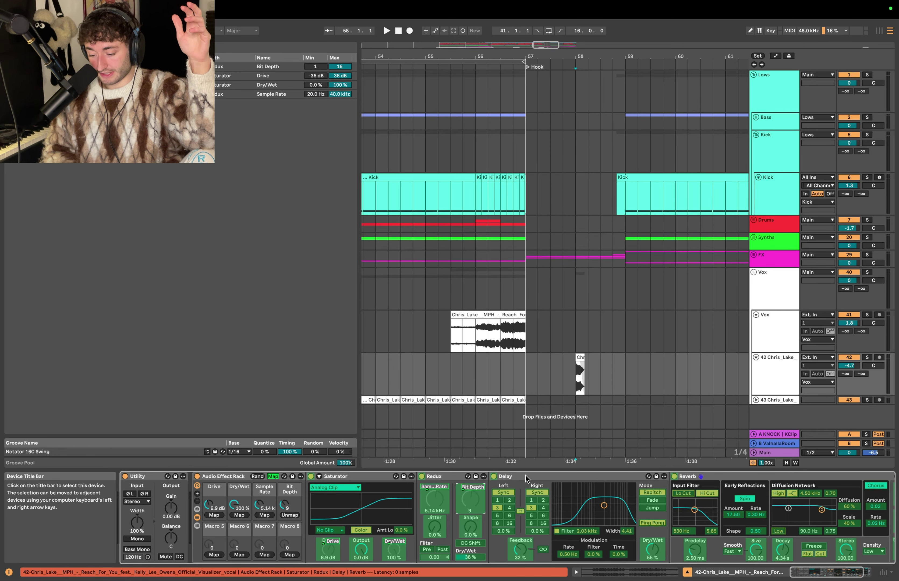
# Step: Map the Delay's Feedback, Dry/Wet and left 16th delay time to Macros 5, 6 and 7
pyautogui.click(525, 551)
pyautogui.click(214, 555)
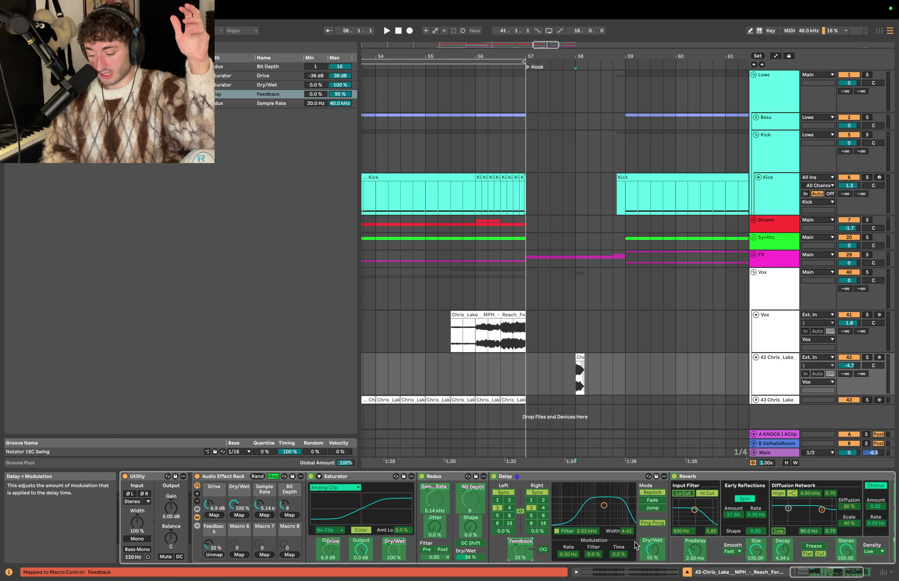
pyautogui.click(655, 551)
pyautogui.click(239, 555)
pyautogui.click(503, 509)
pyautogui.click(264, 555)
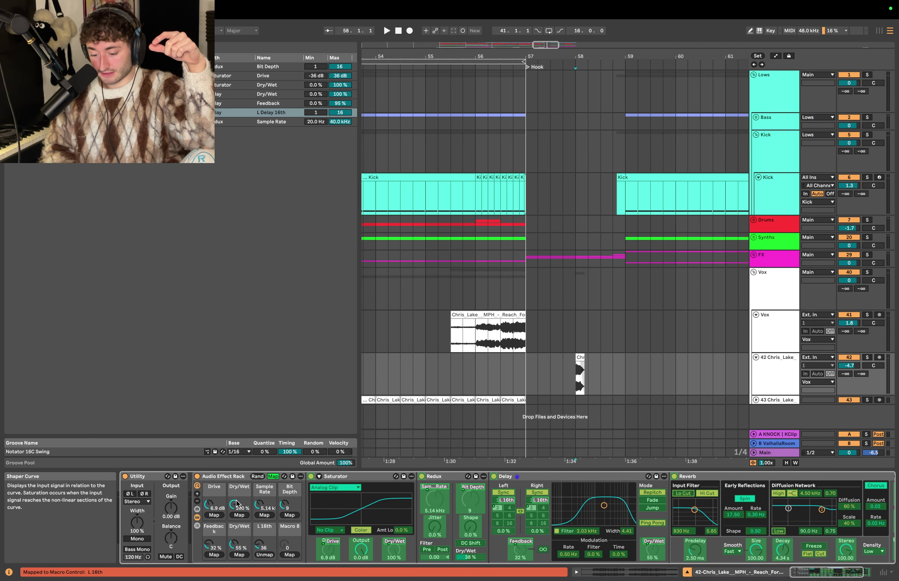
# Step: Expand the rack to 14 macros and map the Reverb's Decay Time and Dry/Wet to Macros 8 and 9
pyautogui.click(199, 494)
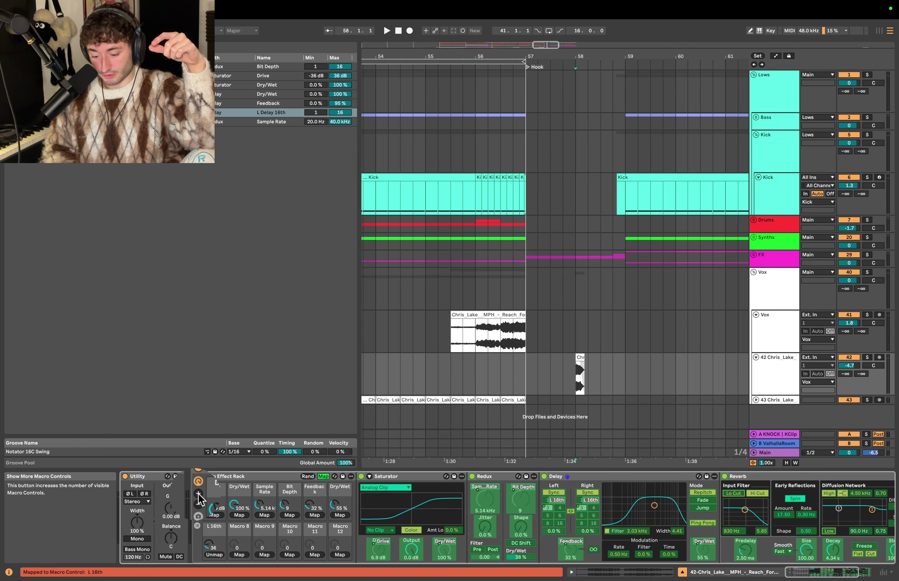
pyautogui.hscroll(2, 308, 536)
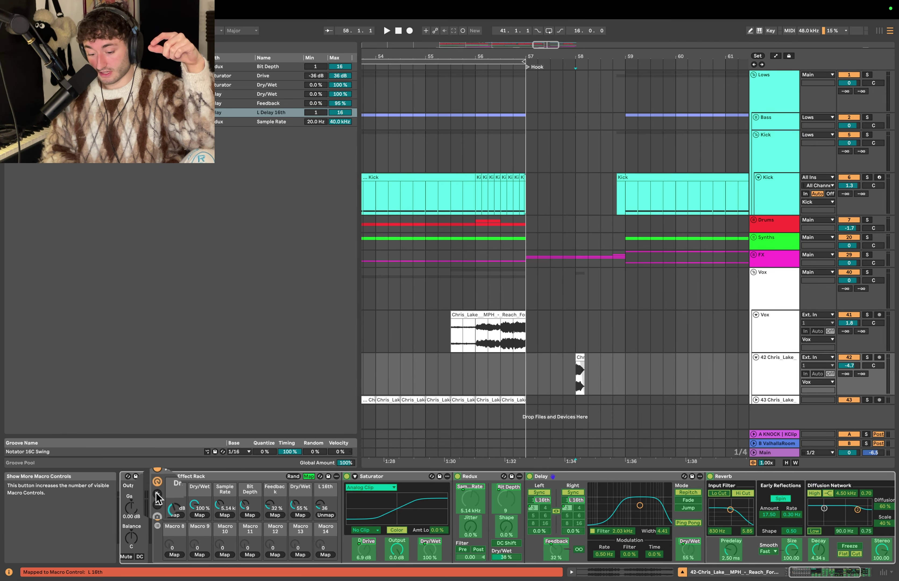
pyautogui.click(824, 547)
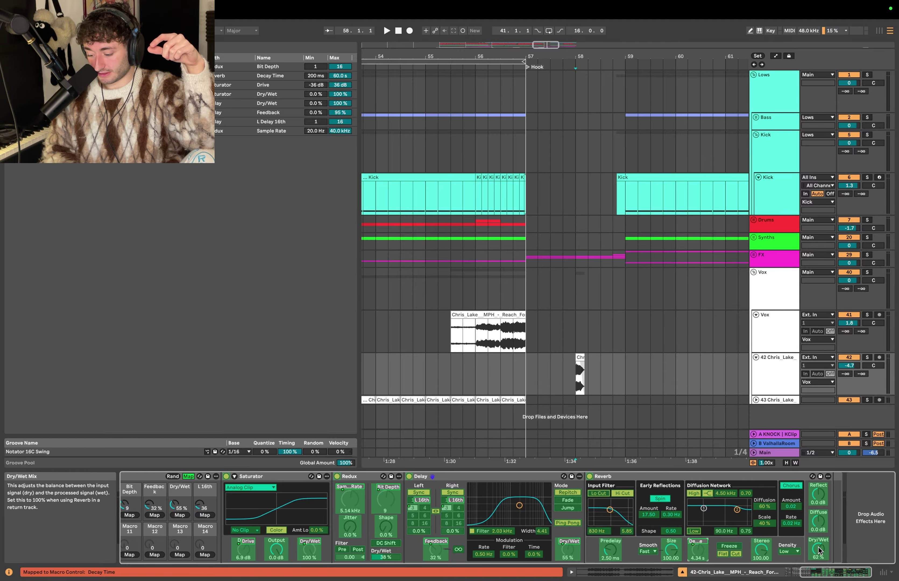
pyautogui.click(819, 551)
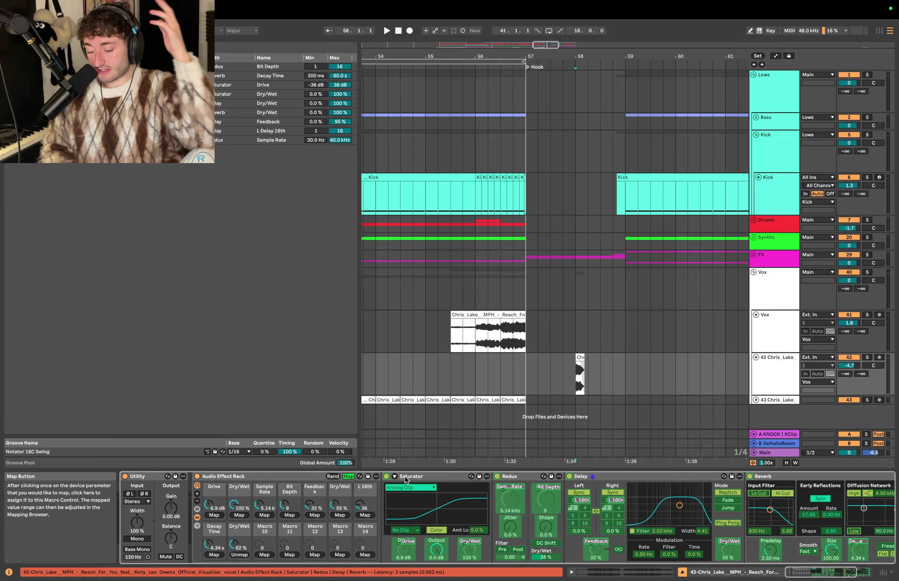
# Step: Leave macro mapping, try Drive at 18 dB and Decay Time at 19.5 s, and set the Reverb Dry/Wet macro to 53%
pyautogui.click(197, 517)
pyautogui.click(197, 518)
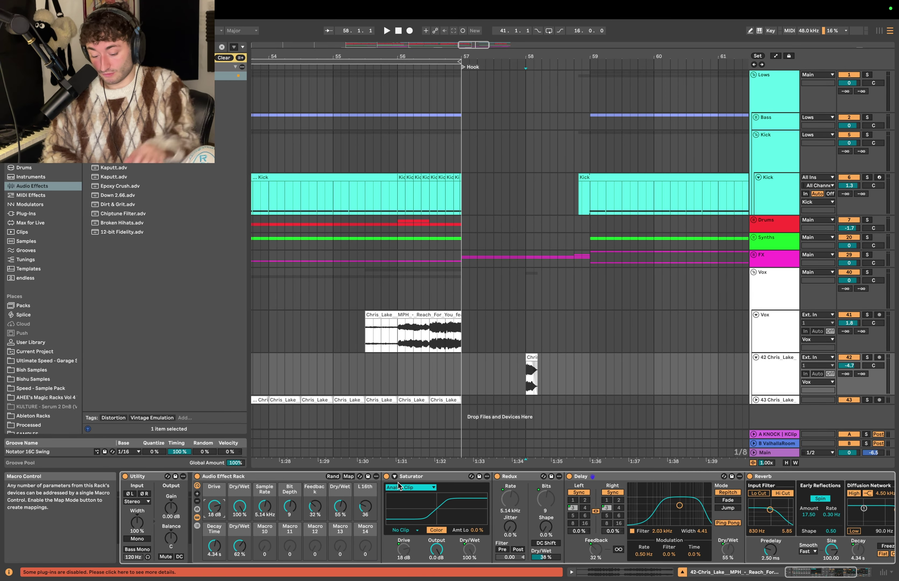
pyautogui.hscroll(3, 267, 545)
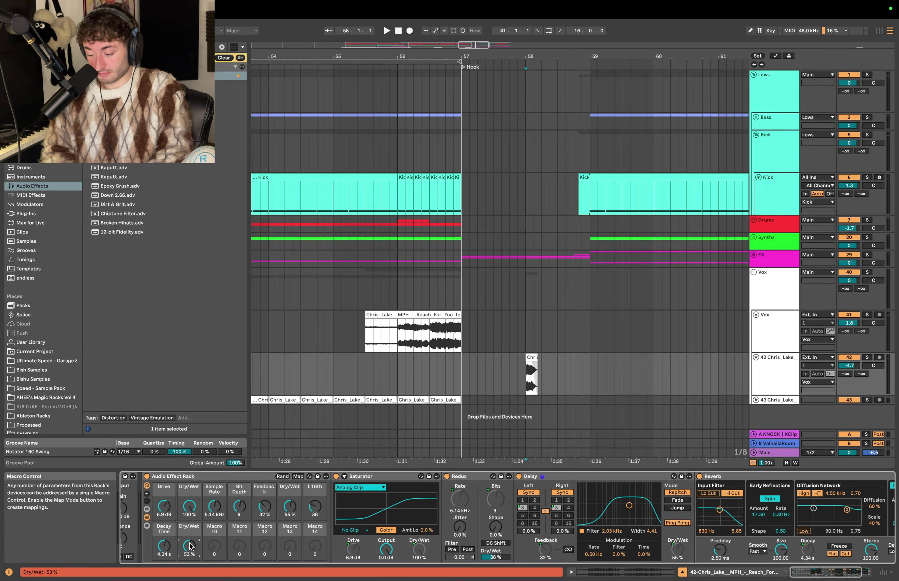
pyautogui.hscroll(1, 190, 546)
pyautogui.moveTo(161, 546); pyautogui.dragTo(161, 529)
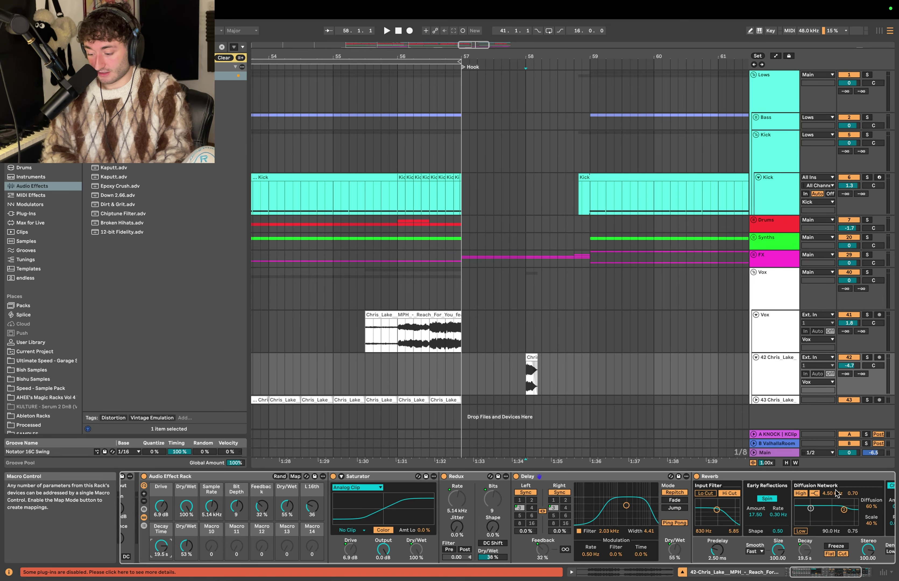
# Step: Map the Delay's Dry/Wet and the Reverb's Dry/Wet together to Macro 10, leave mapping mode and turn that macro up to 88
pyautogui.click(295, 476)
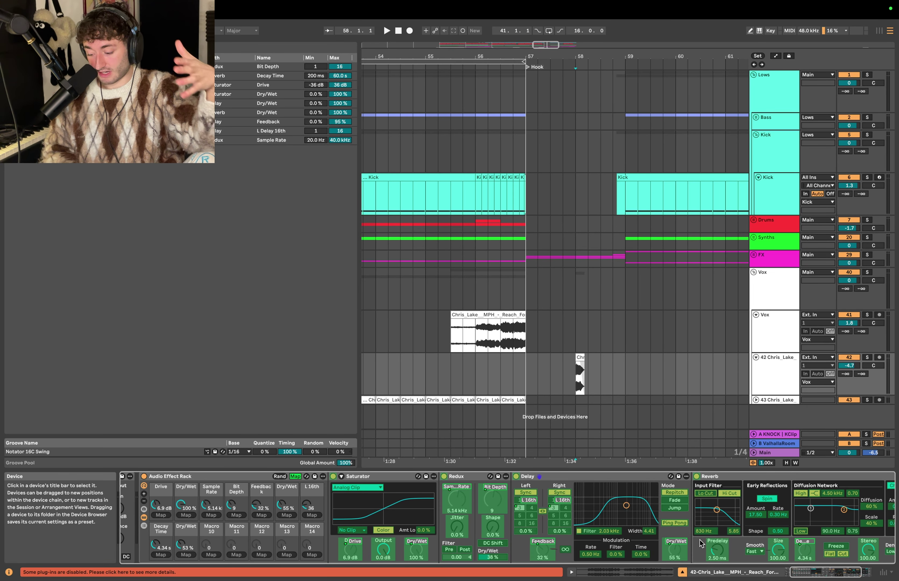
pyautogui.click(675, 552)
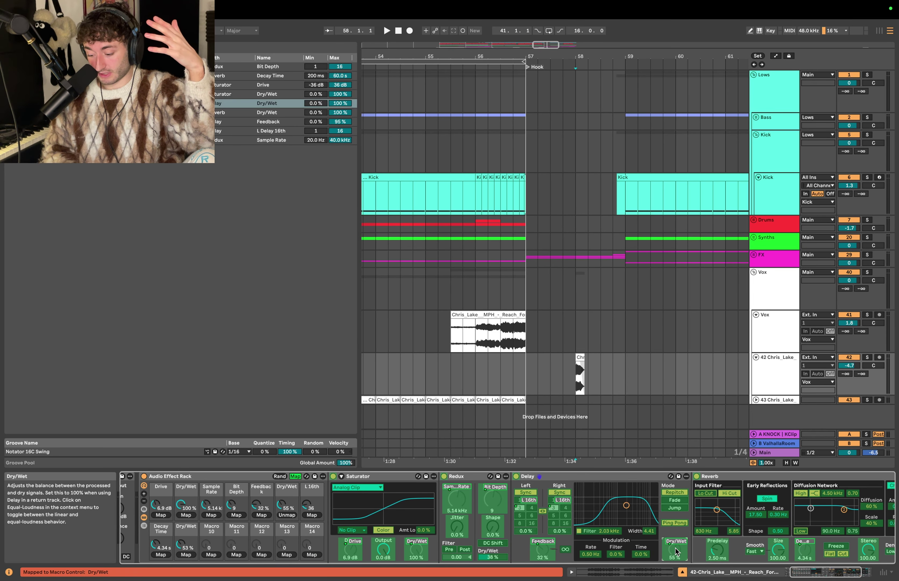
pyautogui.click(211, 555)
pyautogui.hscroll(2, 755, 529)
pyautogui.click(878, 551)
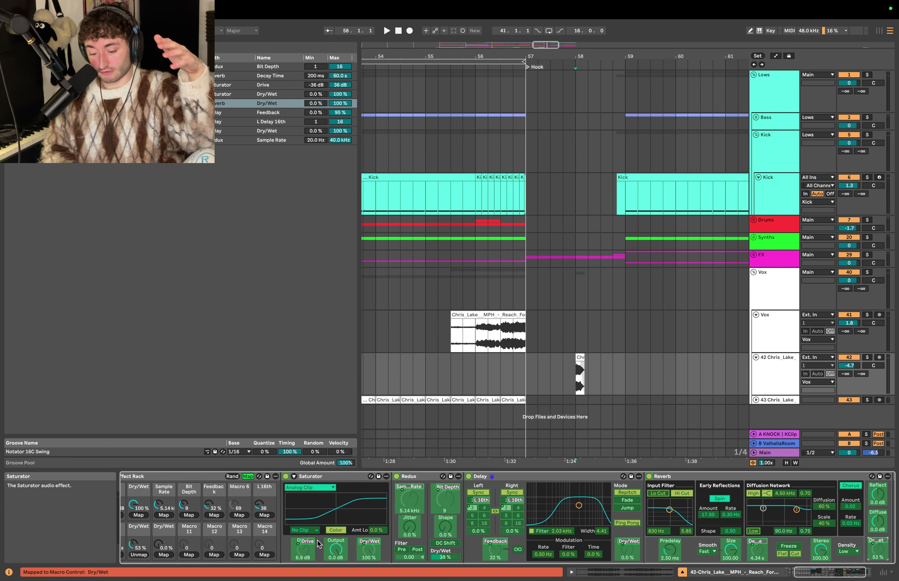
pyautogui.click(170, 555)
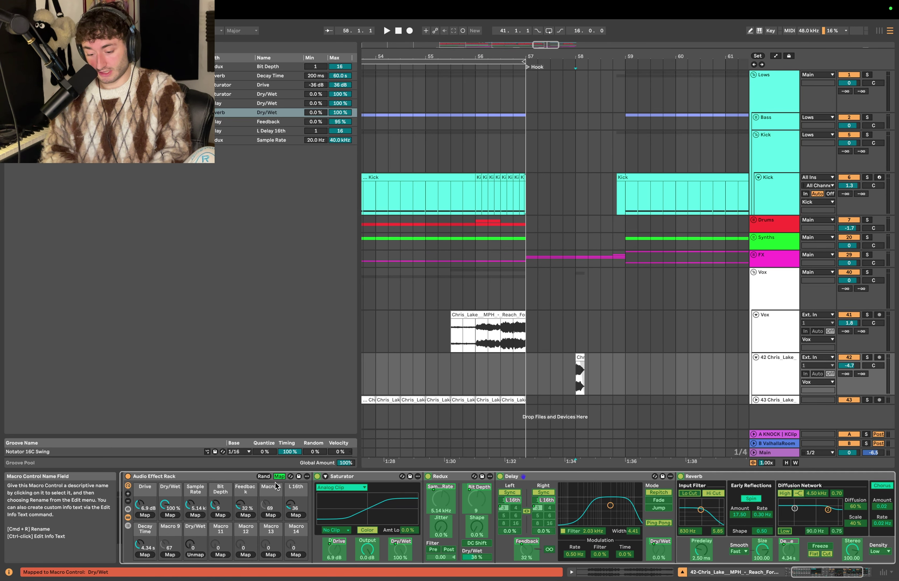
pyautogui.click(279, 477)
pyautogui.hscroll(2, 165, 553)
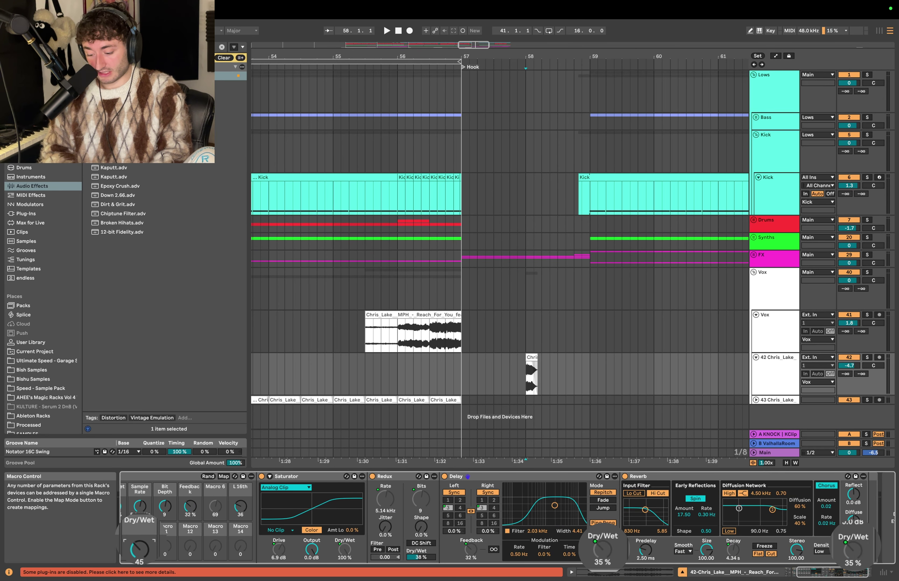
pyautogui.moveTo(140, 550); pyautogui.dragTo(139, 527)
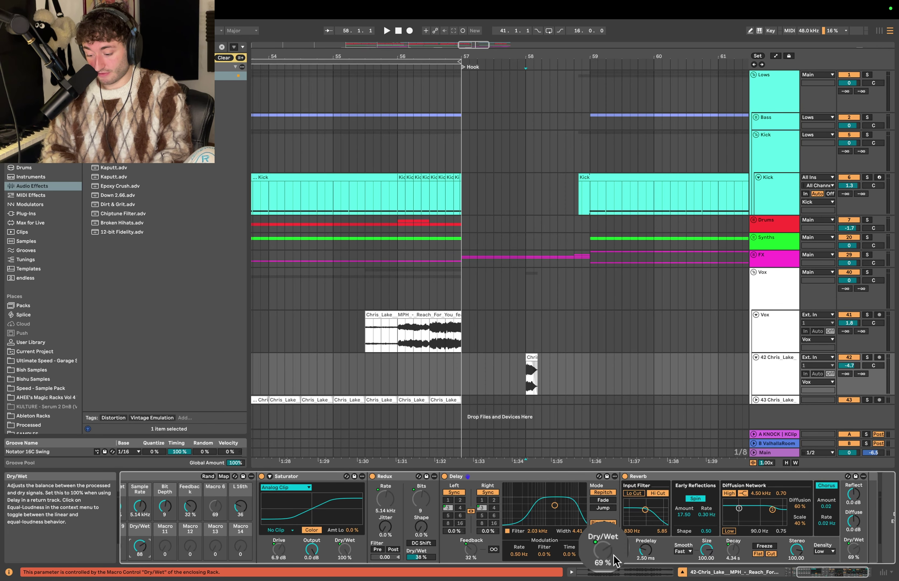
pyautogui.hscroll(-4, 347, 517)
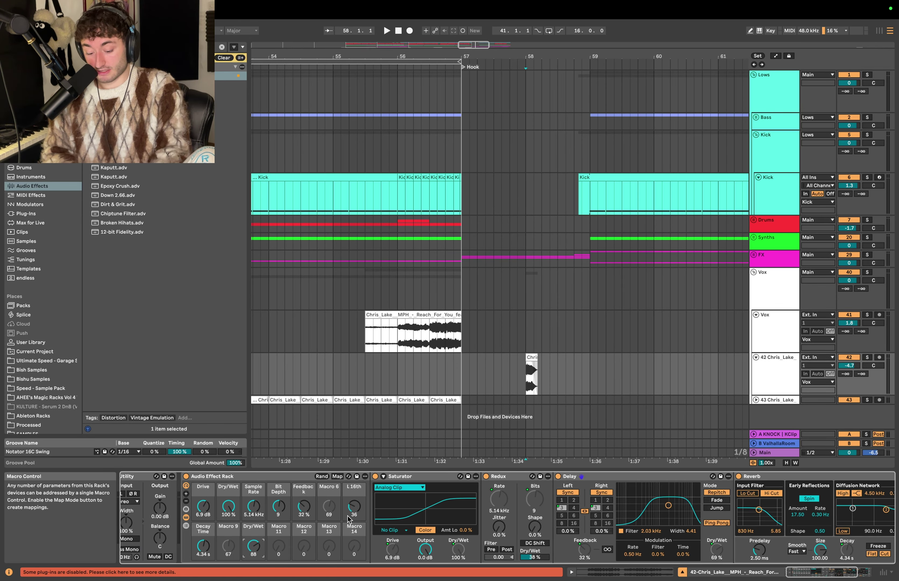
# Step: Undo the shared Macro 10 setting and both of its mappings, restoring the separate Delay and Reverb Dry/Wet macros
pyautogui.press('super+z')
pyautogui.press('super+z')
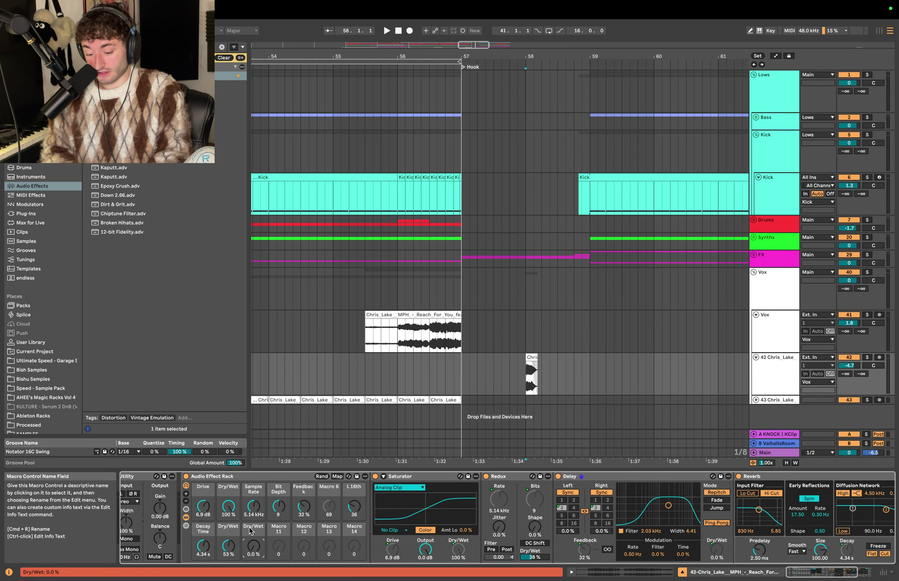
pyautogui.press('super+z')
pyautogui.press('super+z')
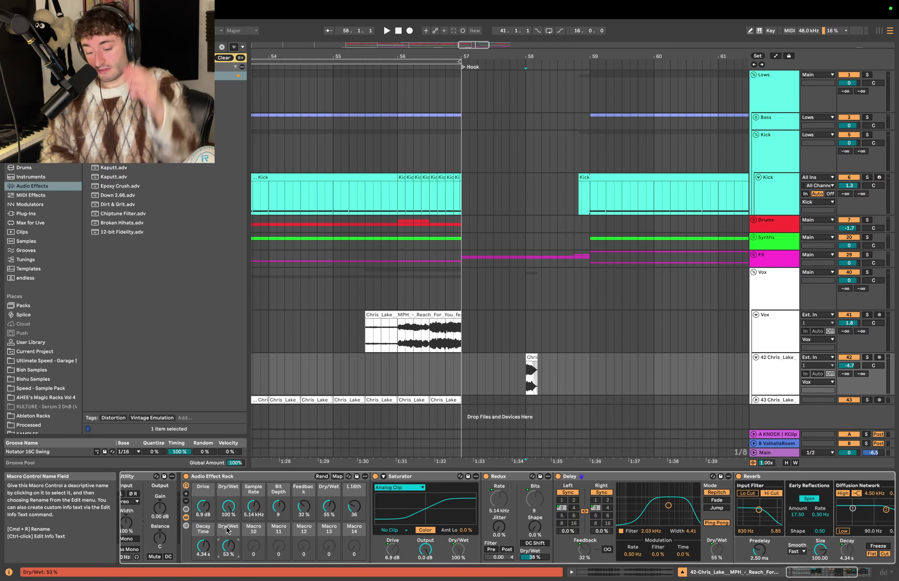
pyautogui.hscroll(2, 228, 530)
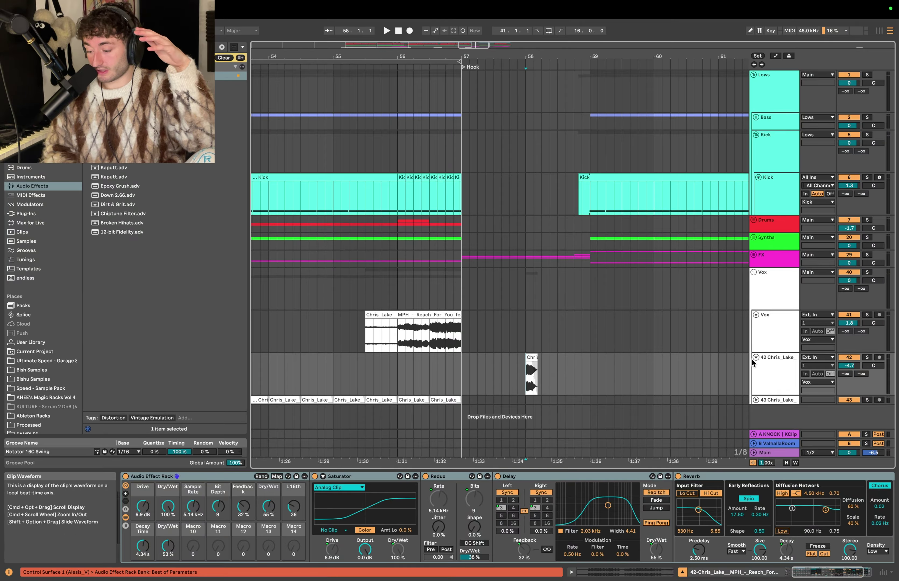
# Step: Randomize the macro values of the Audio Effect Rack on the vocal chop track several times
pyautogui.click(776, 371)
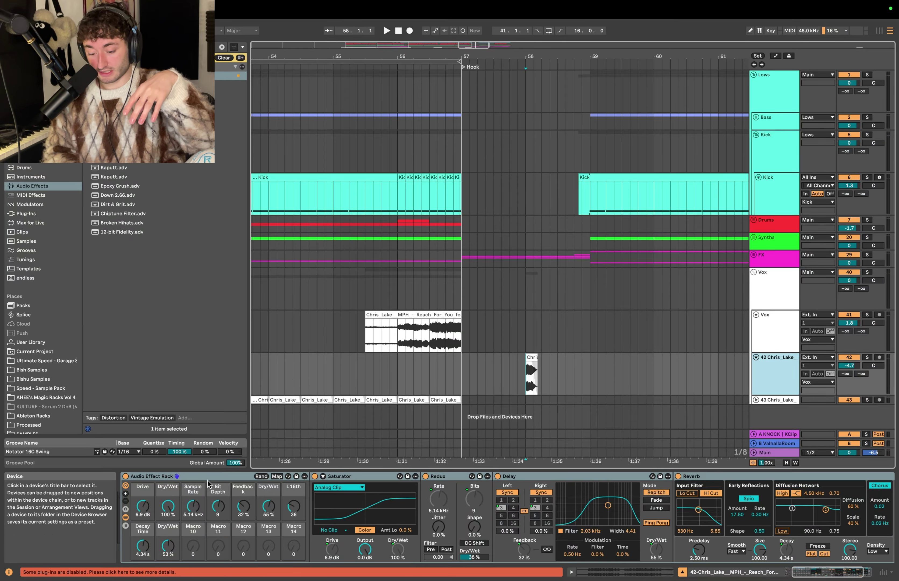
pyautogui.click(262, 477)
pyautogui.click(262, 476)
pyautogui.click(261, 477)
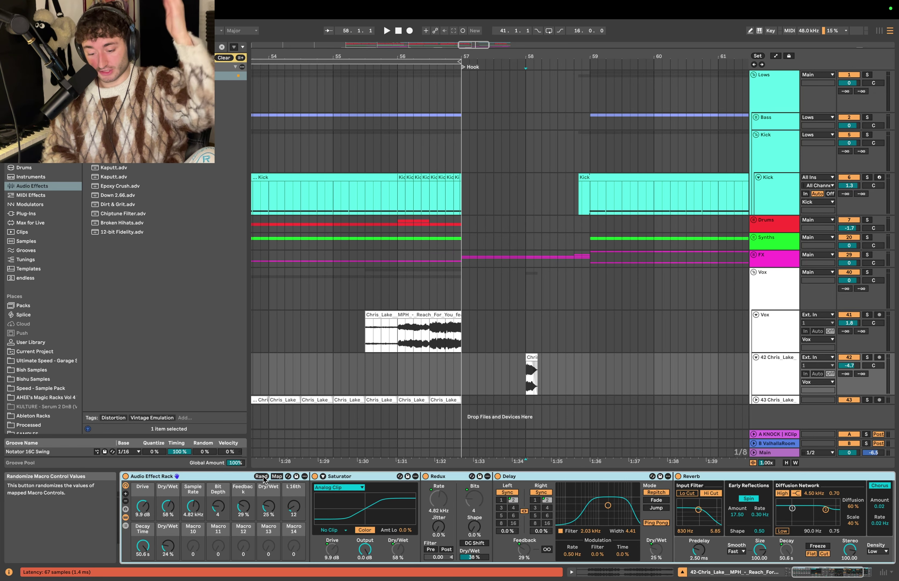
# Step: Solo the vocal chop track and play it from bar 58 to audition the randomized effects
pyautogui.click(517, 374)
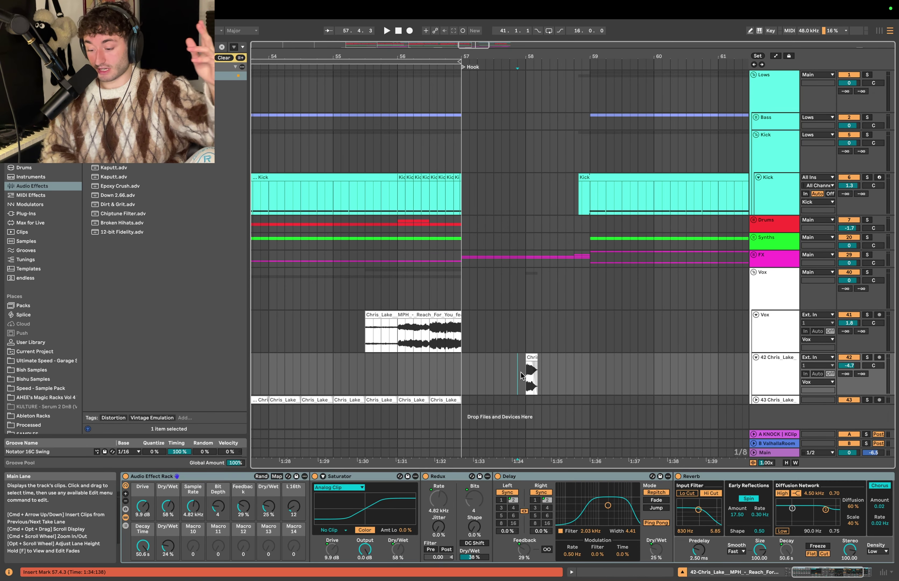
pyautogui.click(526, 374)
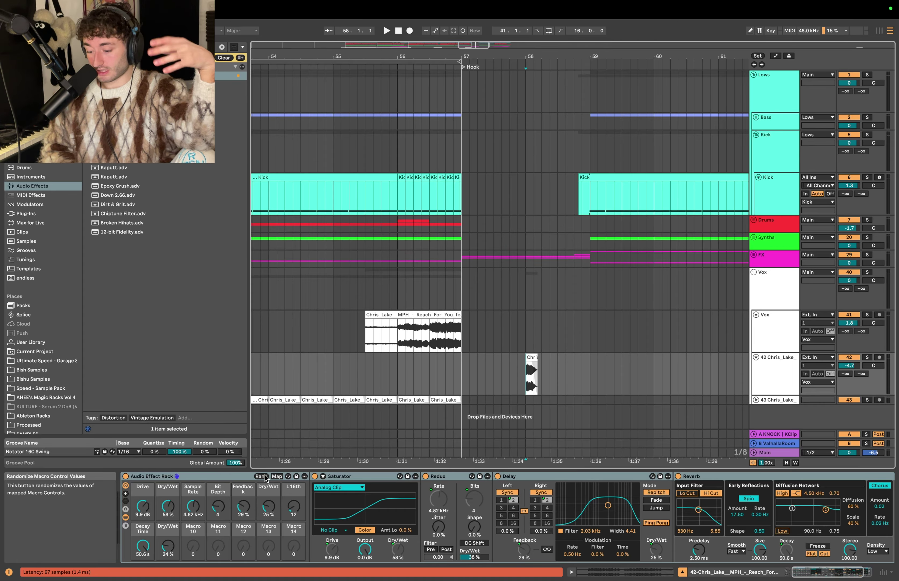
pyautogui.click(868, 357)
pyautogui.press('space')
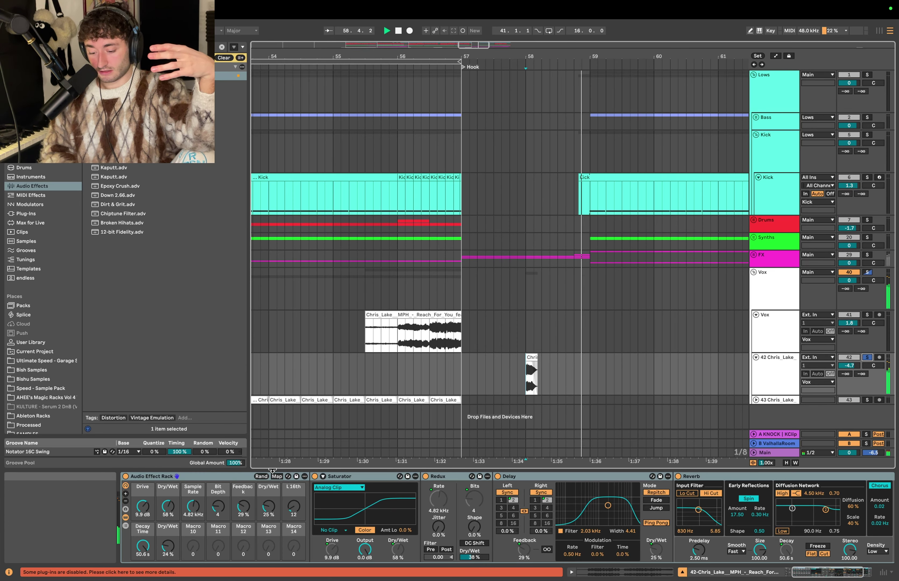
pyautogui.press('space')
# Step: Randomize the rack's macro values repeatedly, auditioning the soloed vocal chop with each new combination
pyautogui.click(260, 478)
pyautogui.press('space')
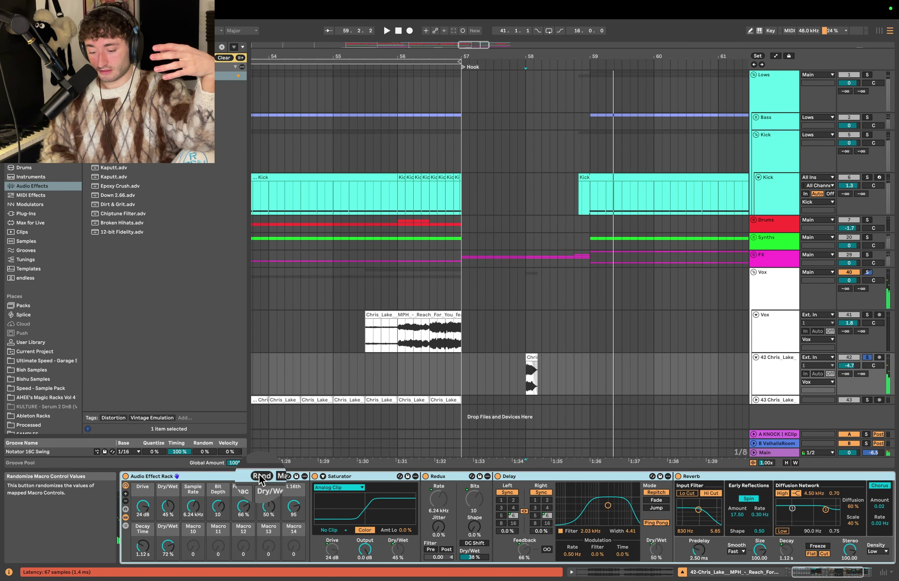
pyautogui.click(260, 477)
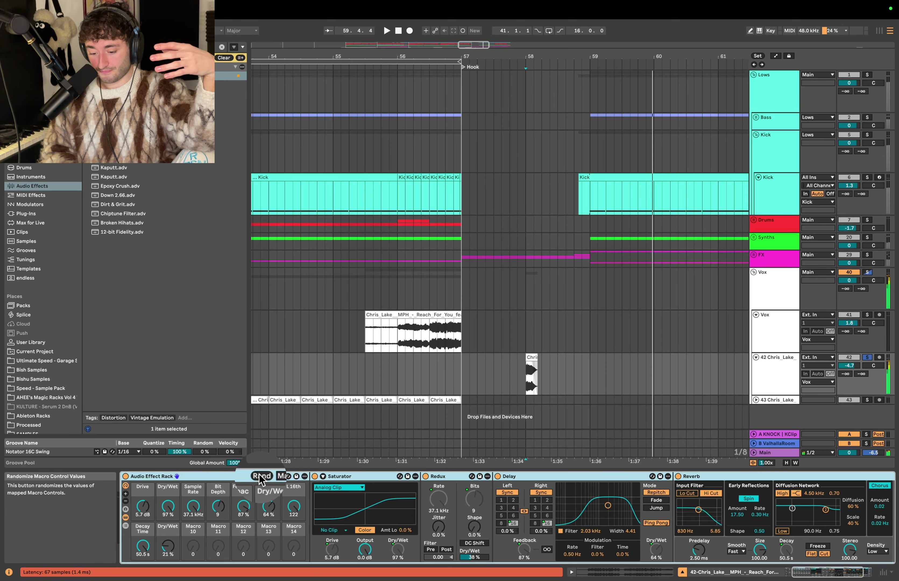
pyautogui.click(260, 478)
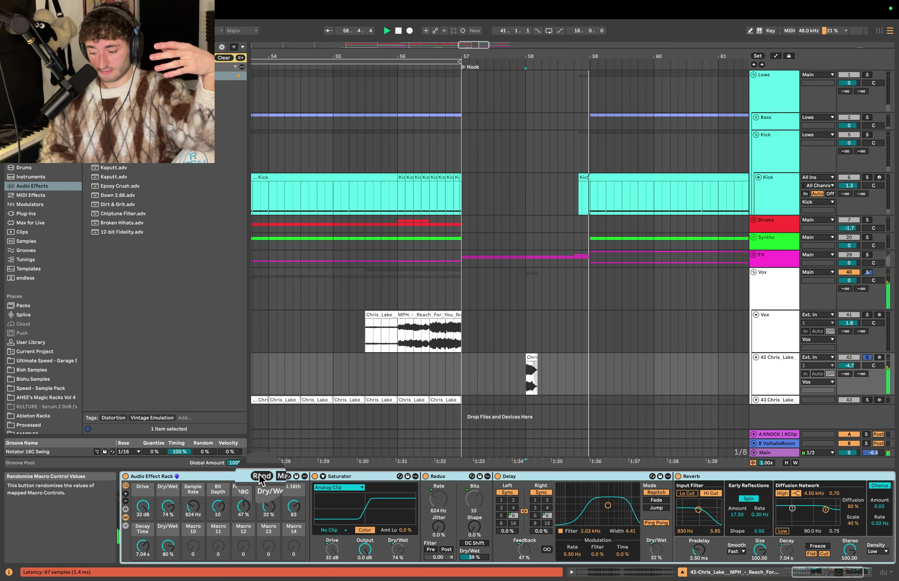
pyautogui.click(260, 478)
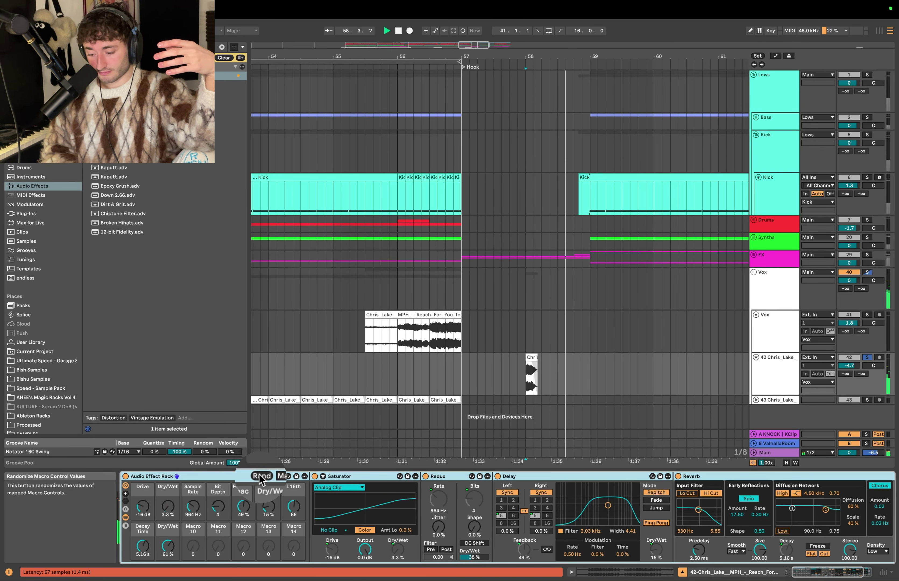
pyautogui.click(259, 477)
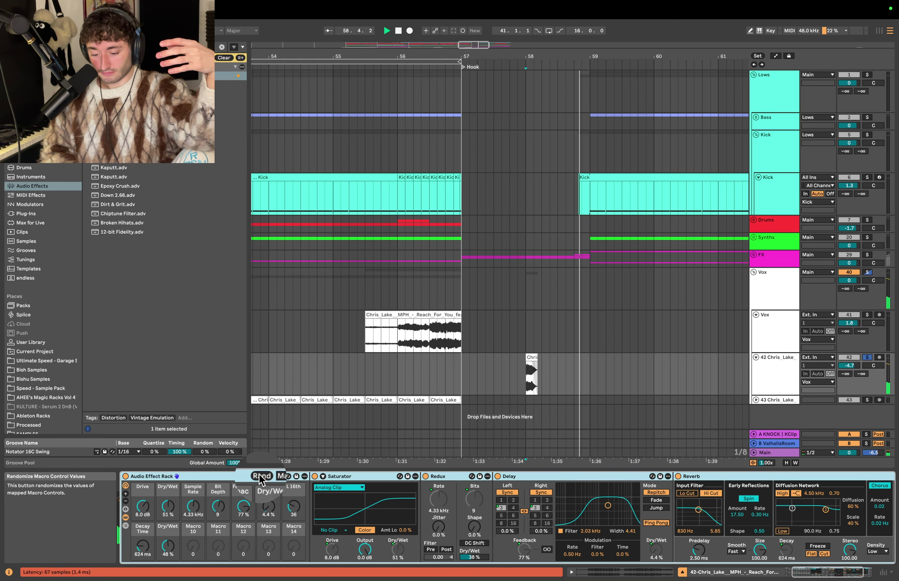
pyautogui.click(260, 478)
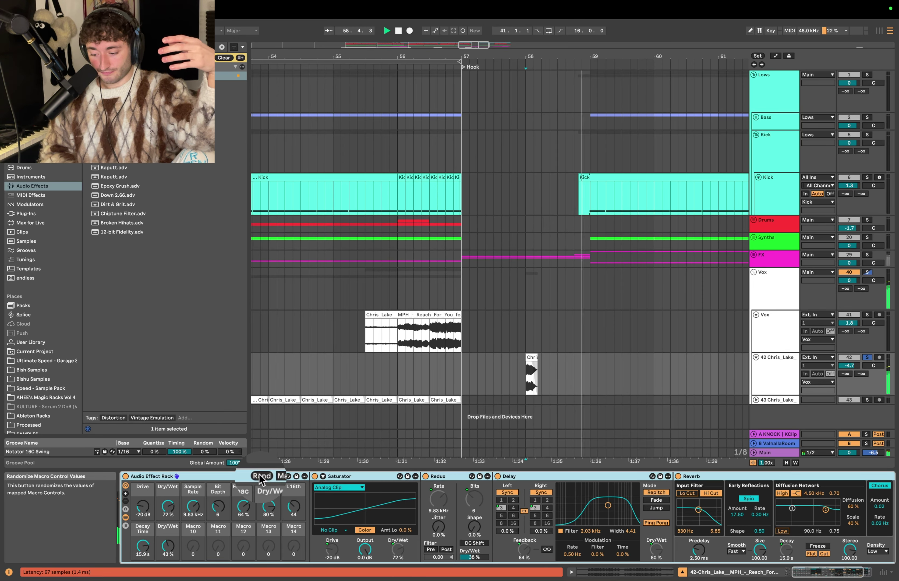
pyautogui.press('space')
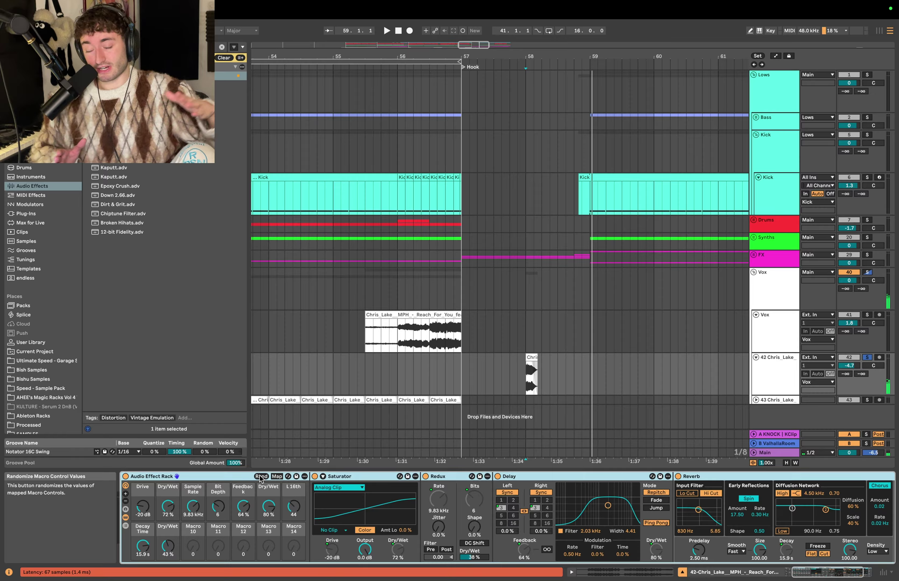
# Step: Enter the rack's macro mapping mode and sweep the Drive macro through its full range from -36 dB to 36 dB
pyautogui.hscroll(4, 703, 548)
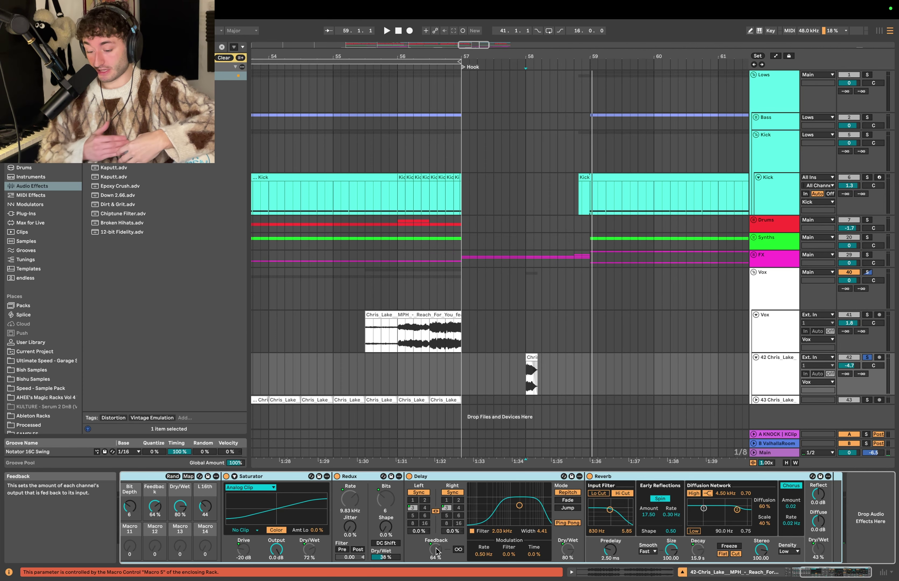
pyautogui.hscroll(-4, 437, 552)
pyautogui.click(525, 372)
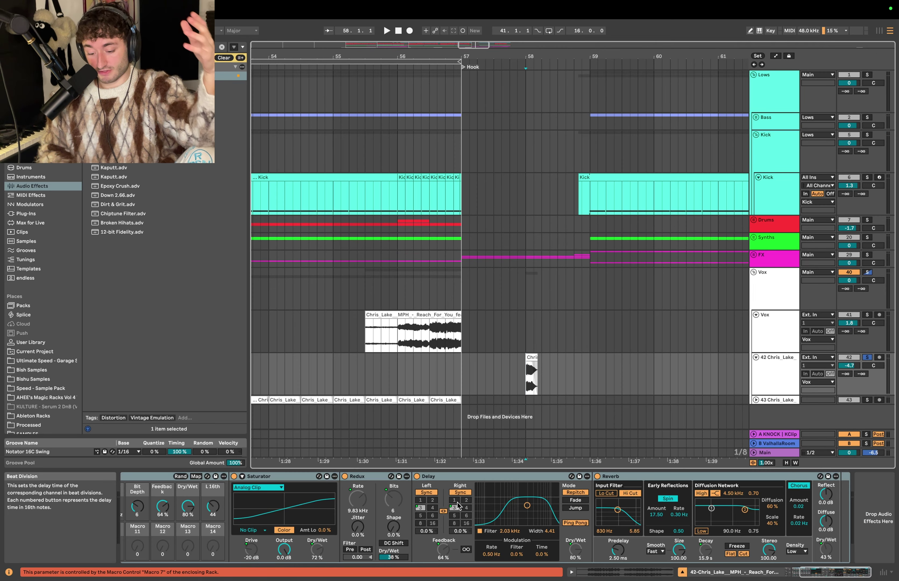
pyautogui.click(347, 477)
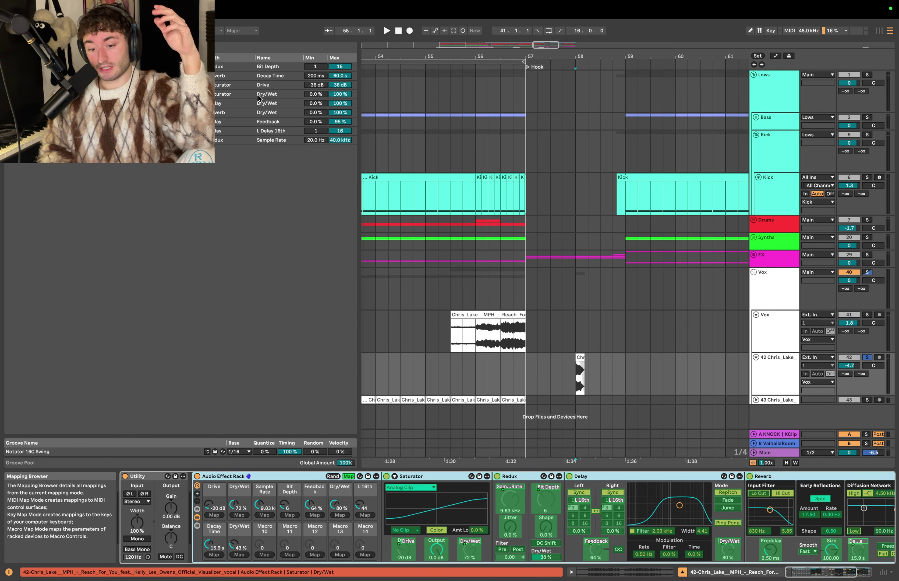
pyautogui.click(316, 84)
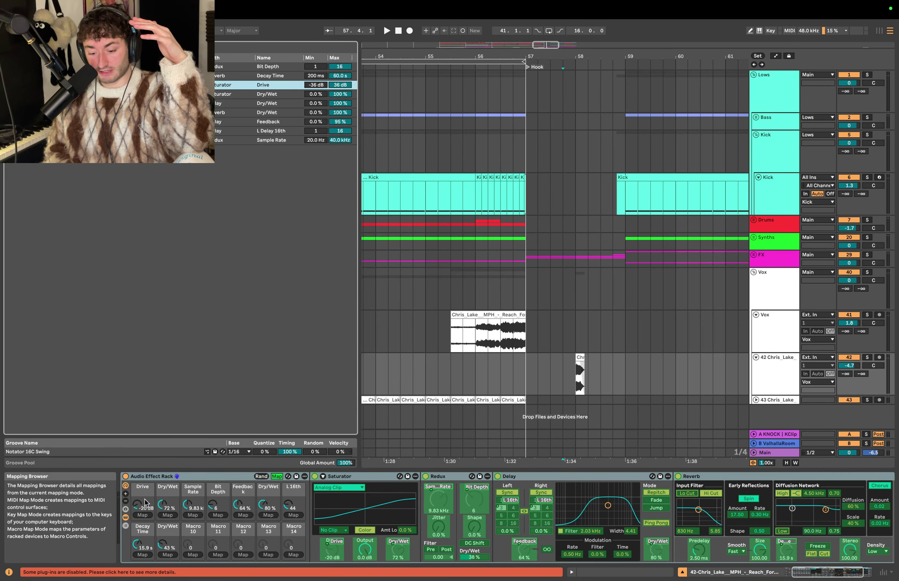
pyautogui.moveTo(146, 505); pyautogui.dragTo(137, 505)
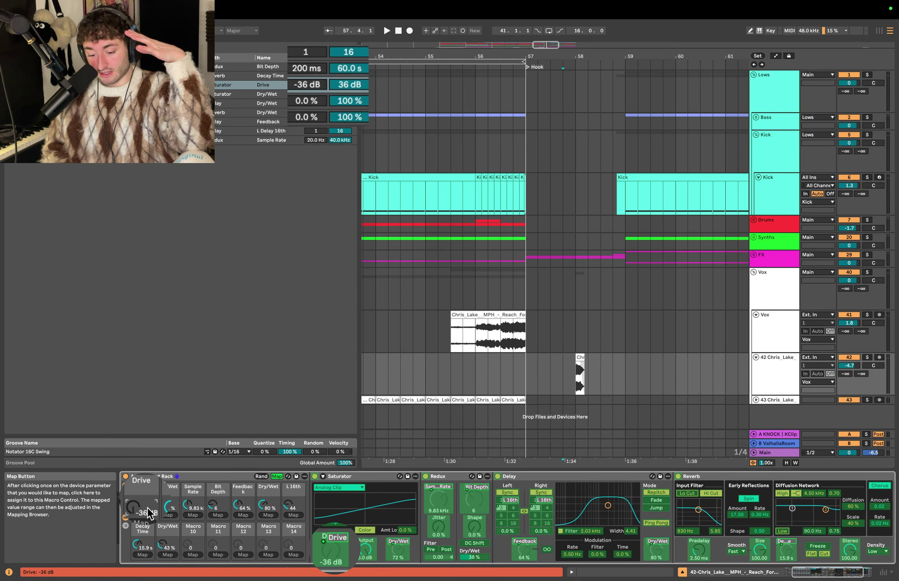
pyautogui.moveTo(142, 506); pyautogui.dragTo(142, 453)
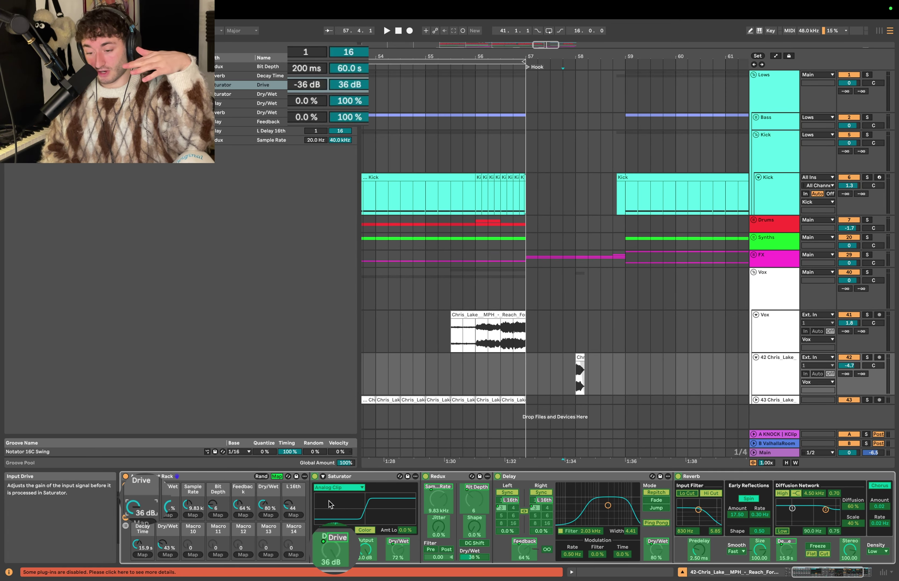
# Step: Try limiting the Saturator Drive mapping to a range of -2.2 dB to 9.6 dB, and sweep its macro between those limits
pyautogui.click(341, 85)
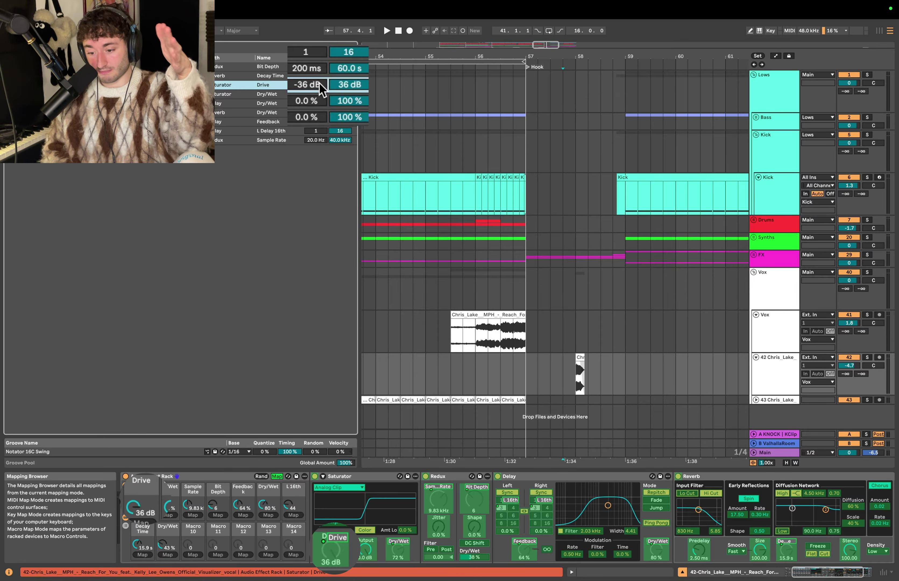
pyautogui.moveTo(318, 85); pyautogui.dragTo(340, 96)
pyautogui.moveTo(133, 506); pyautogui.dragTo(140, 515)
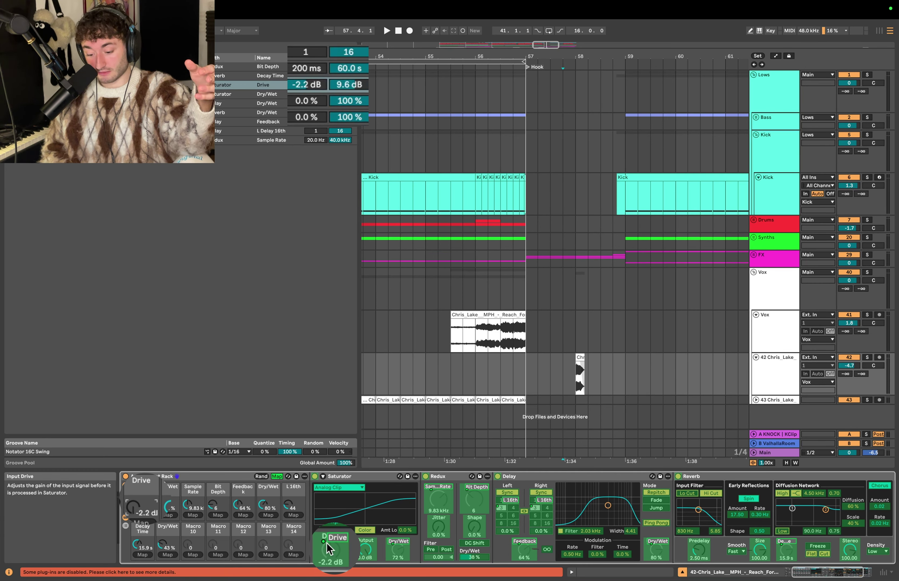
pyautogui.moveTo(140, 508); pyautogui.dragTo(140, 471)
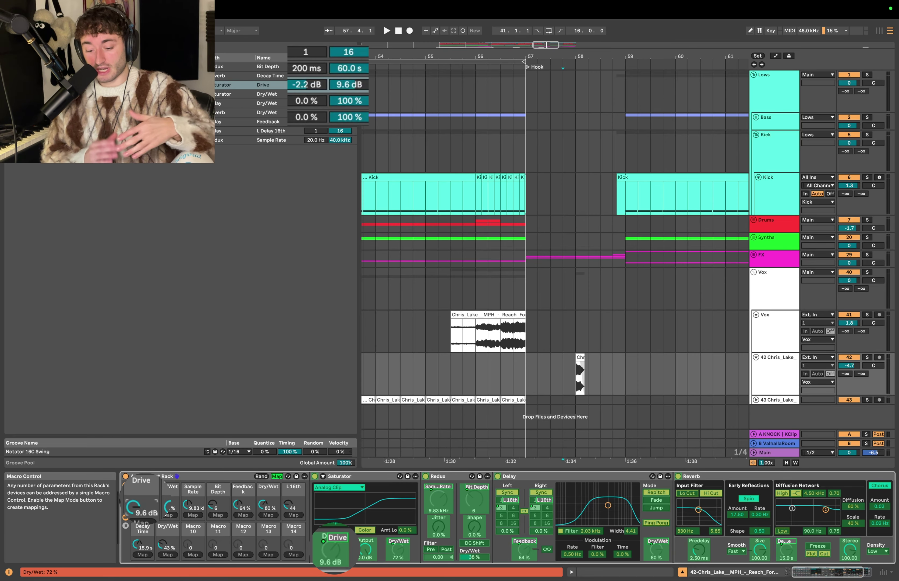
# Step: Set the Saturator Drive mapping's minimum to 0.0 dB and maximum to 17 dB, then select the Delay's Dry/Wet mapping
pyautogui.moveTo(316, 85); pyautogui.dragTo(293, 80)
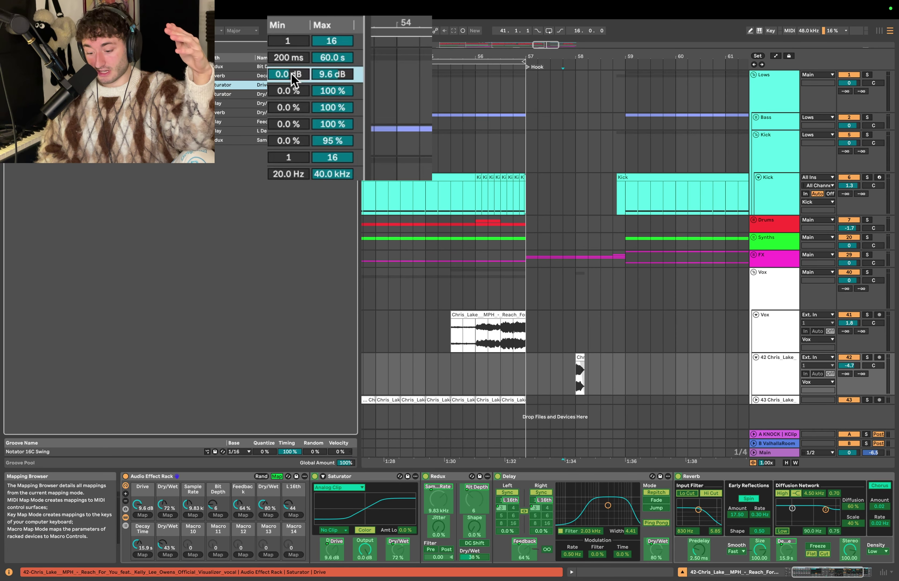
pyautogui.moveTo(328, 74); pyautogui.dragTo(328, 69)
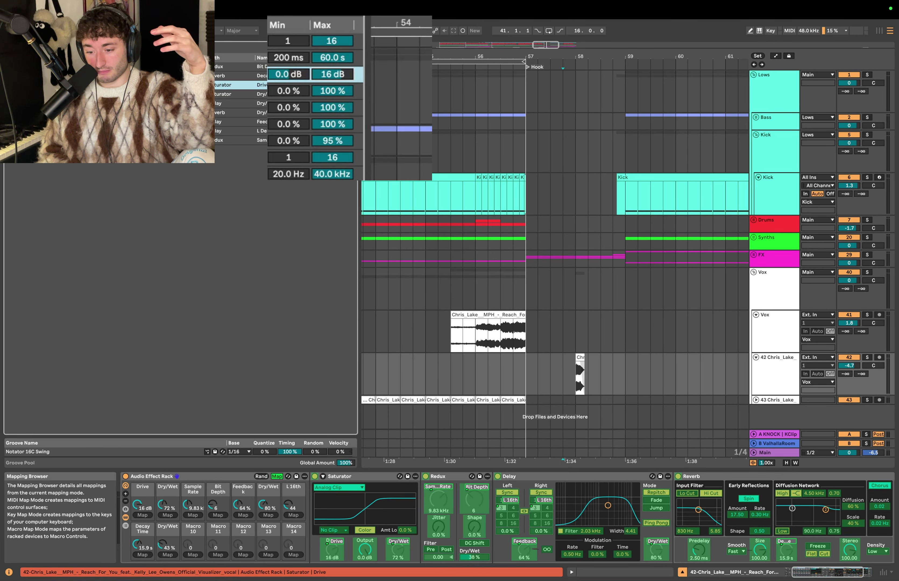
pyautogui.click(330, 91)
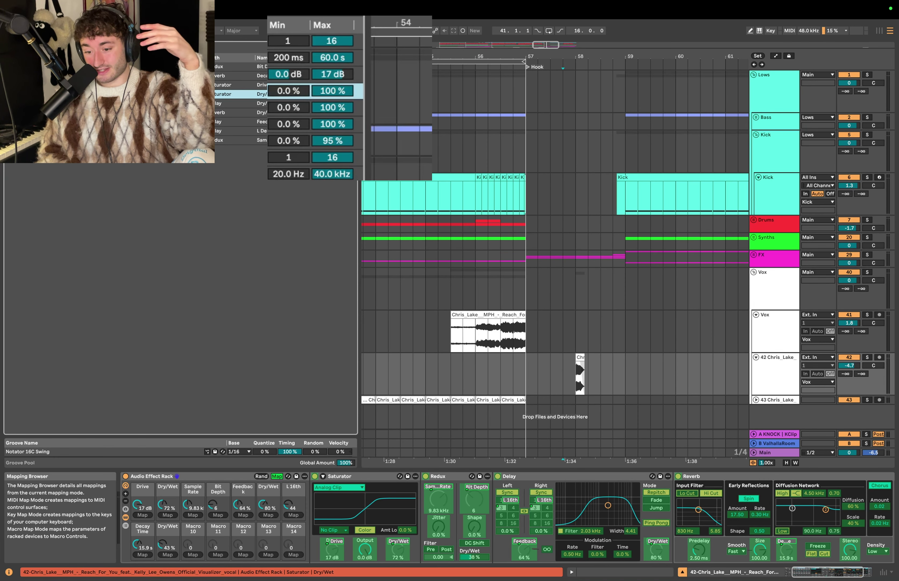
pyautogui.click(330, 108)
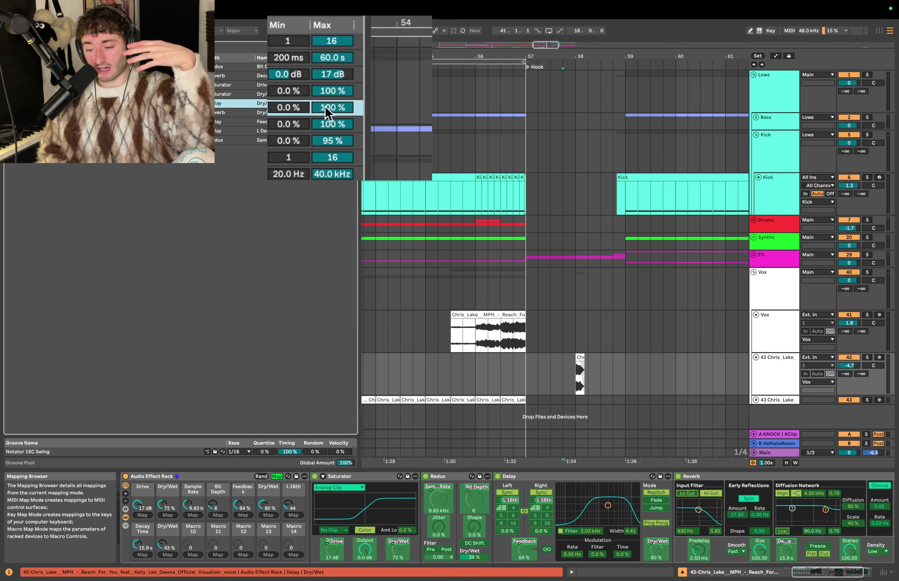
# Step: Limit the mapping maximums to 63% for Delay Dry/Wet, 66% for Reverb Dry/Wet and 46% for Delay Feedback
pyautogui.moveTo(325, 112); pyautogui.dragTo(326, 132)
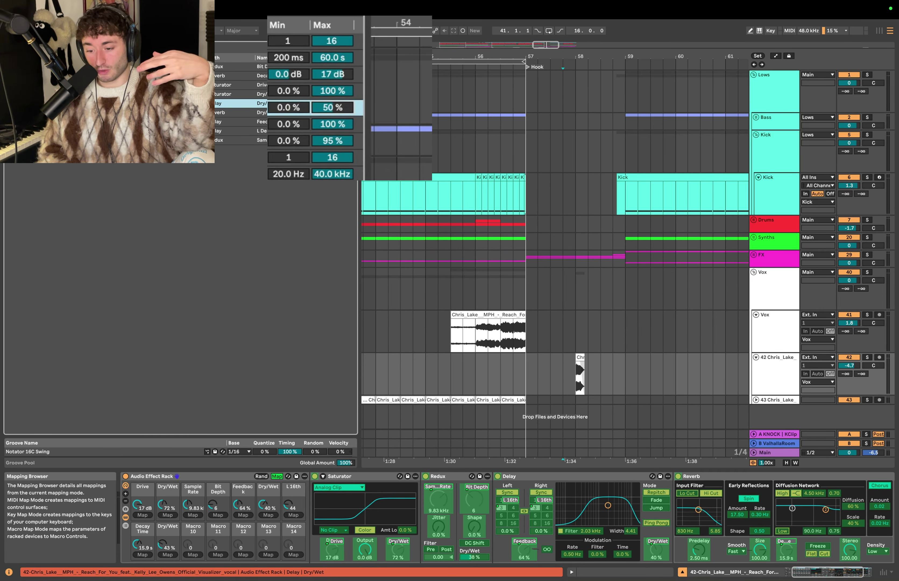
pyautogui.moveTo(329, 125); pyautogui.dragTo(329, 136)
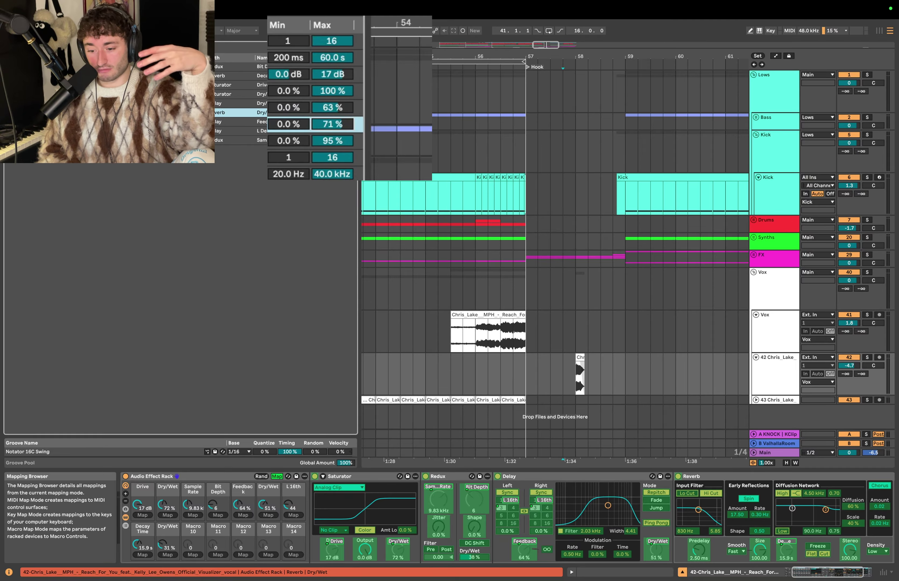
pyautogui.click(307, 136)
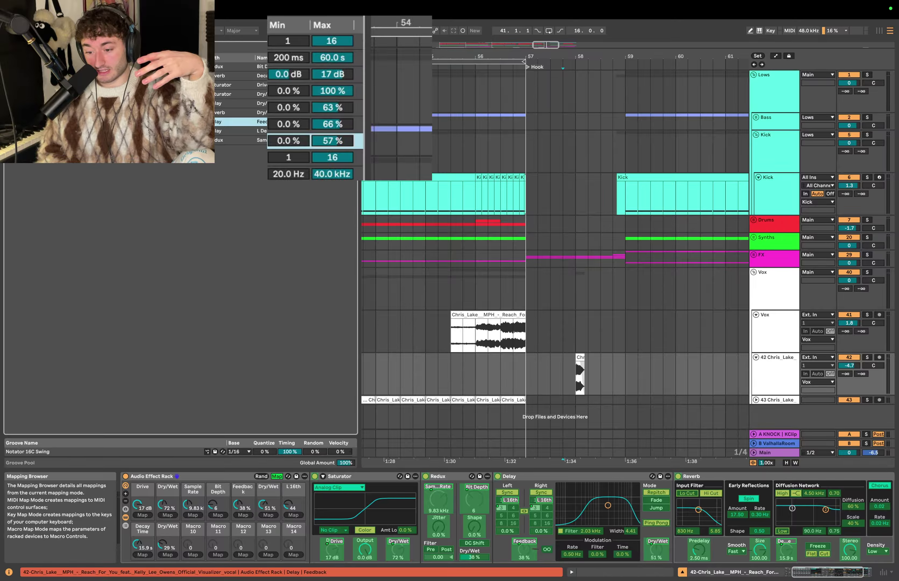
pyautogui.moveTo(321, 143); pyautogui.dragTo(321, 139)
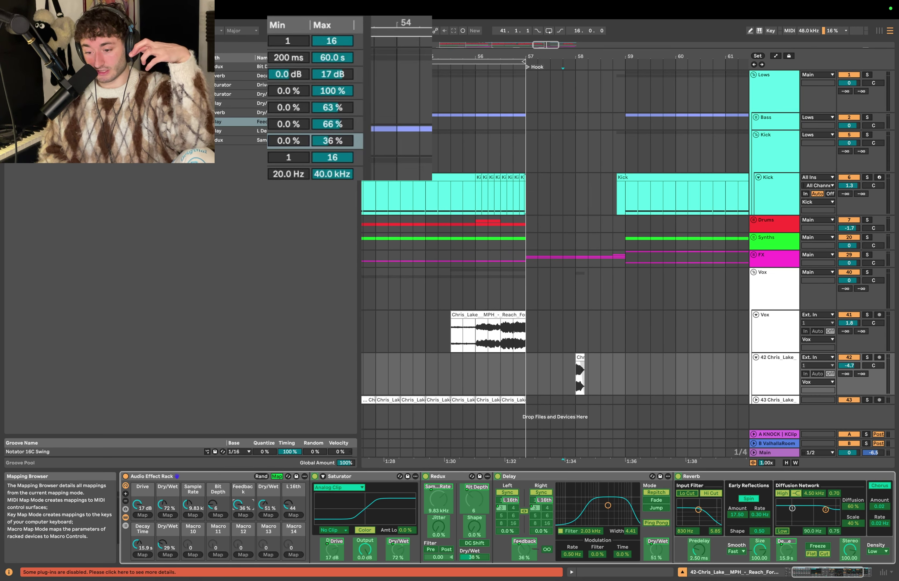
pyautogui.moveTo(334, 142); pyautogui.dragTo(335, 140)
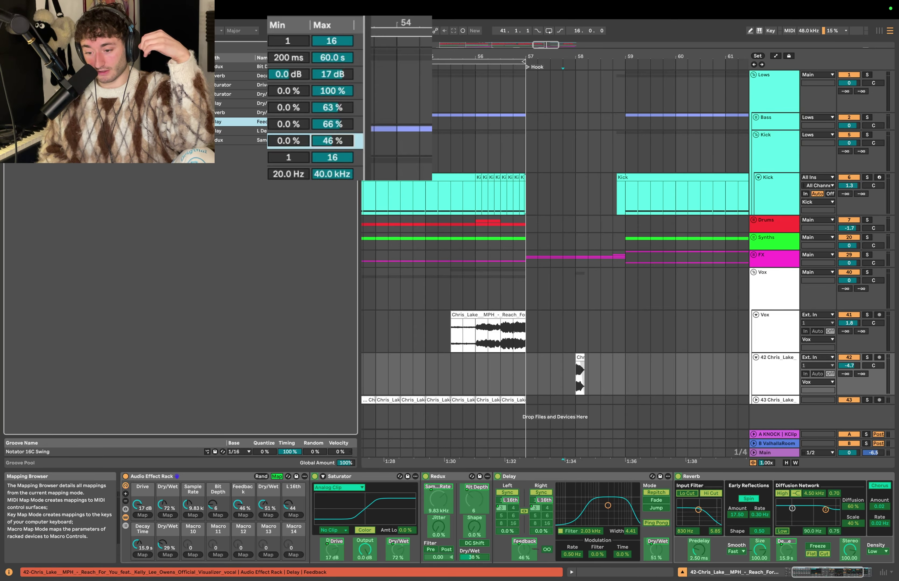
# Step: Limit L Delay 16th to 2–5, Sample Rate's maximum to 5.12 kHz, Bit Depth's to 10 and Decay Time's to 17.2 s, then leave mapping mode
pyautogui.moveTo(289, 174); pyautogui.dragTo(335, 187)
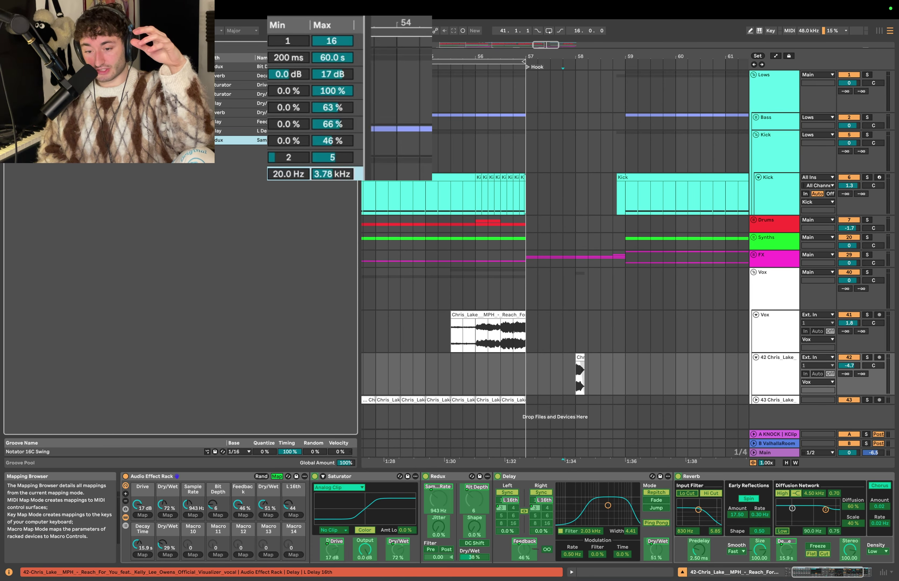
pyautogui.moveTo(332, 41); pyautogui.dragTo(333, 76)
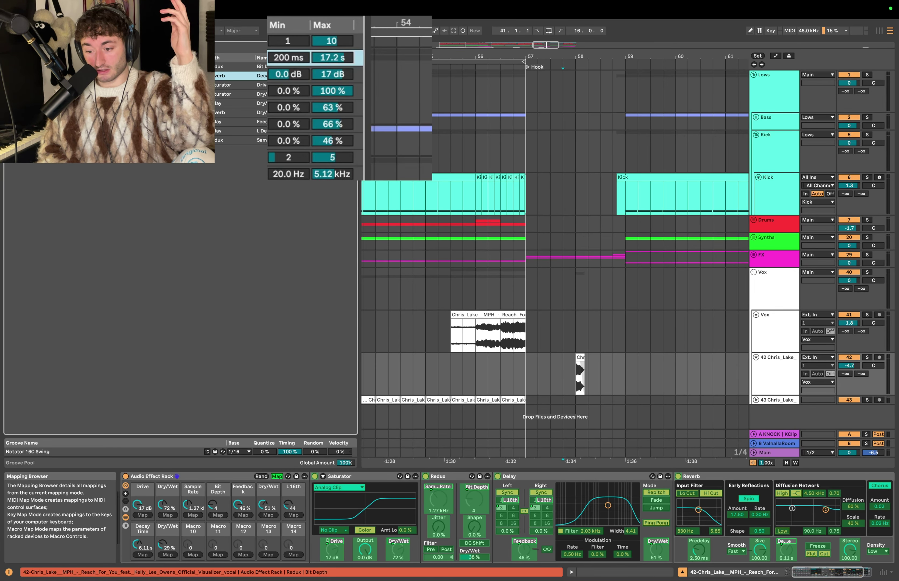
pyautogui.click(339, 85)
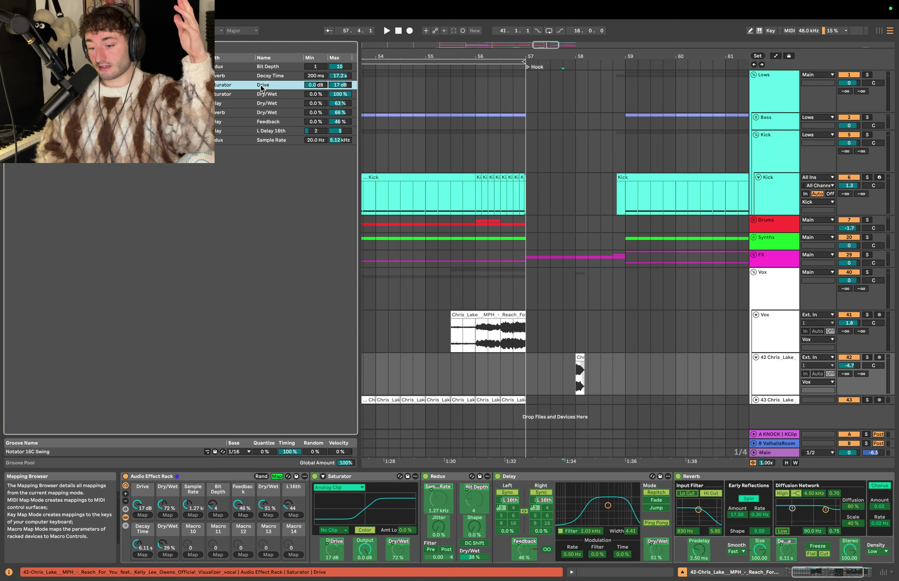
pyautogui.press('Right')
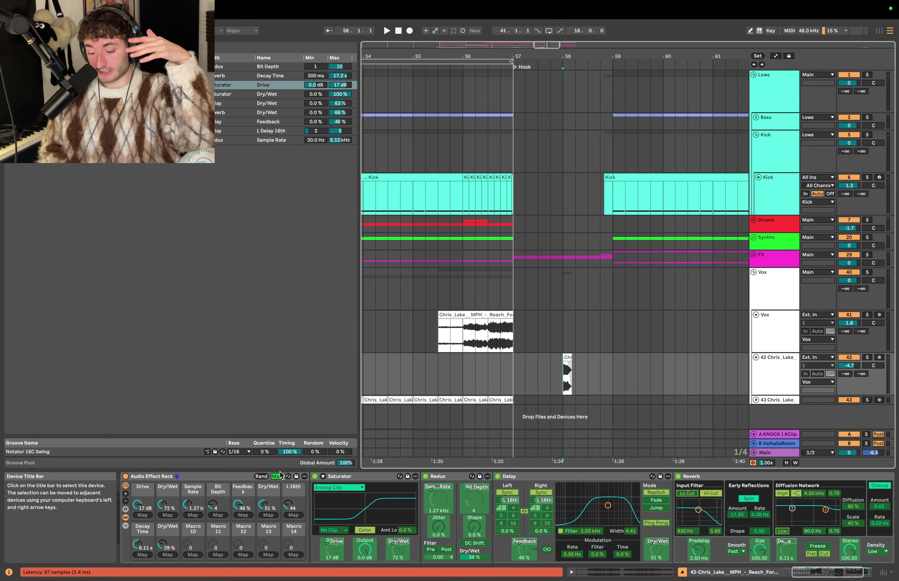
pyautogui.click(277, 476)
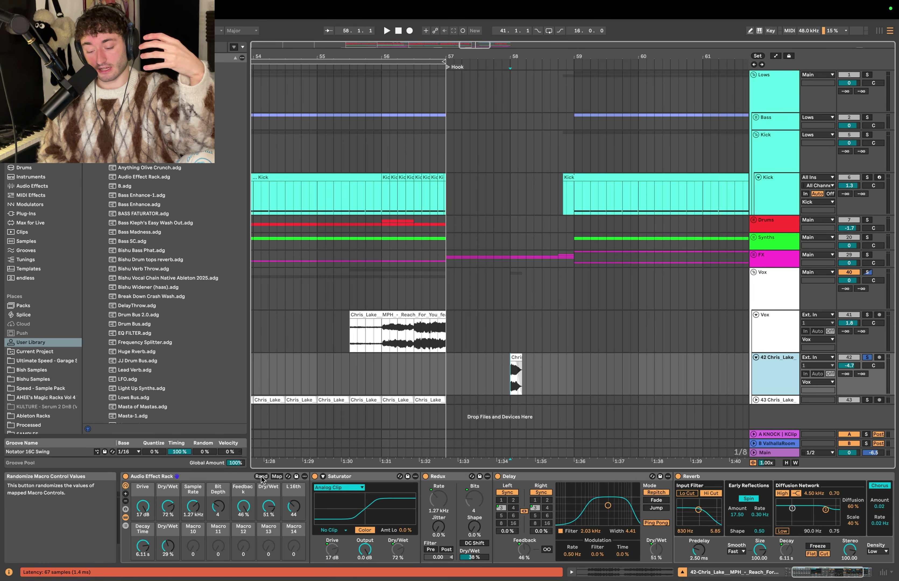
# Step: Play the soloed vocal chop and randomize the rack's macro values several times within the limited ranges
pyautogui.press('space')
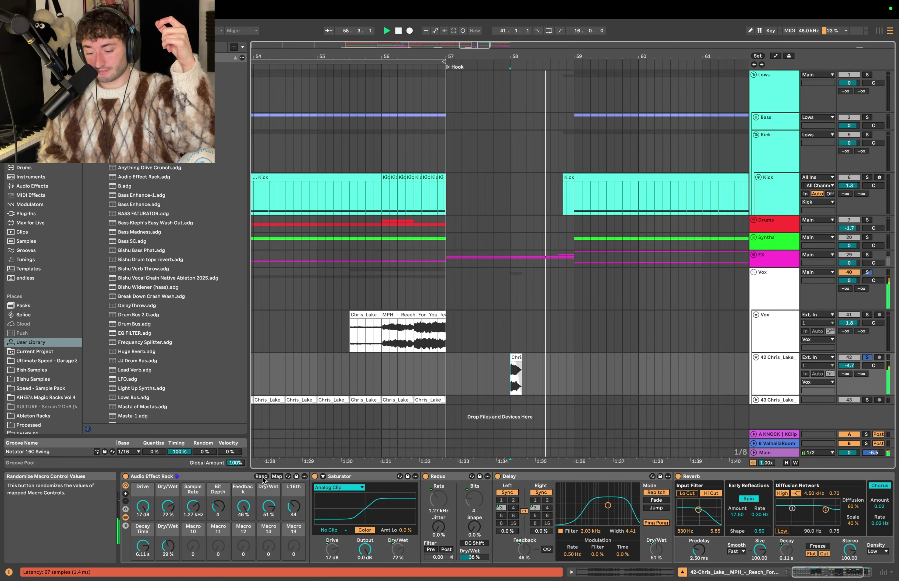
pyautogui.click(261, 476)
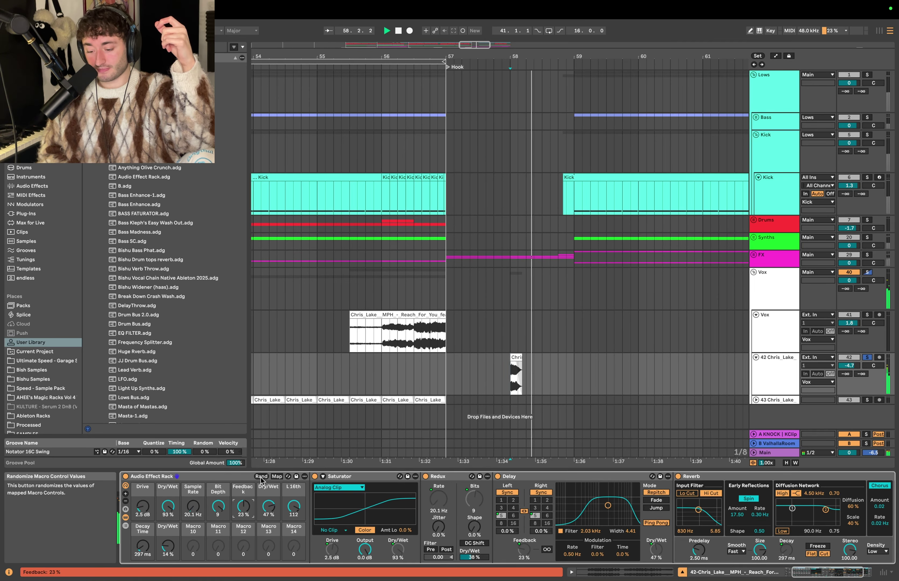
pyautogui.click(262, 477)
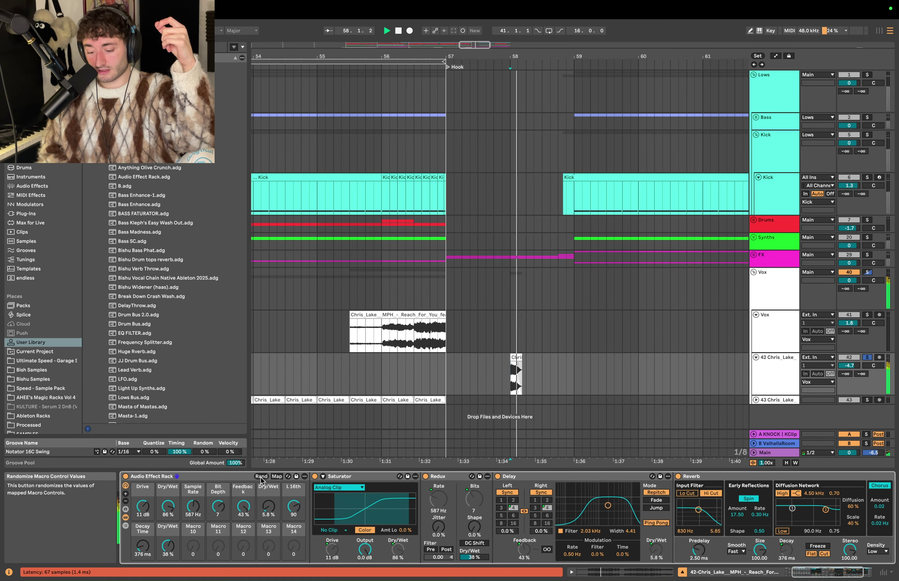
pyautogui.click(262, 477)
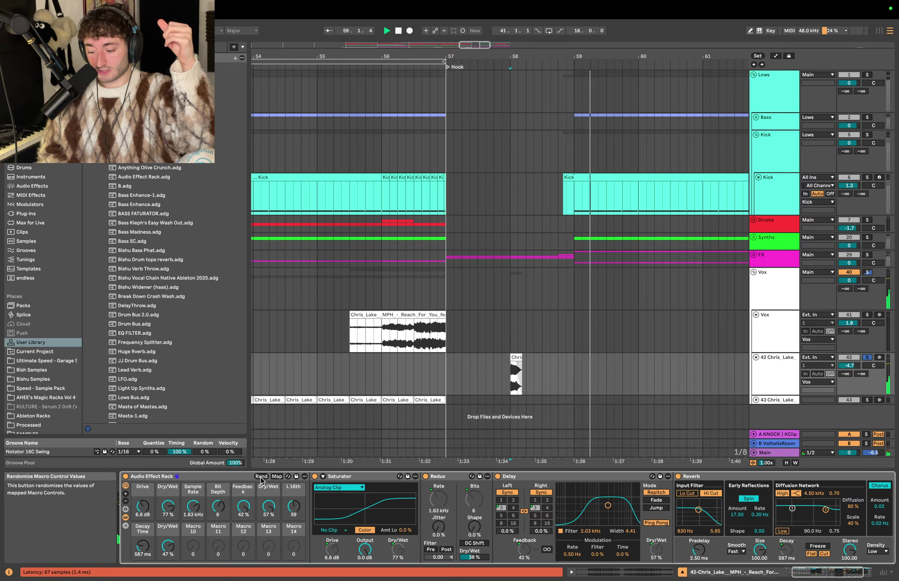
pyautogui.press('space')
# Step: Play the full arrangement from bar 57 to hear the processed vocal chop in context
pyautogui.click(501, 354)
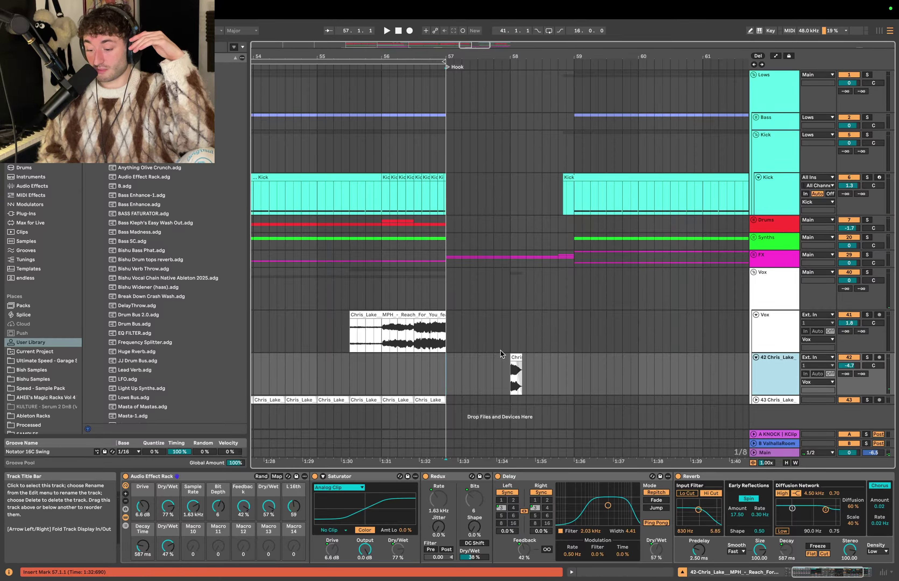
pyautogui.click(455, 368)
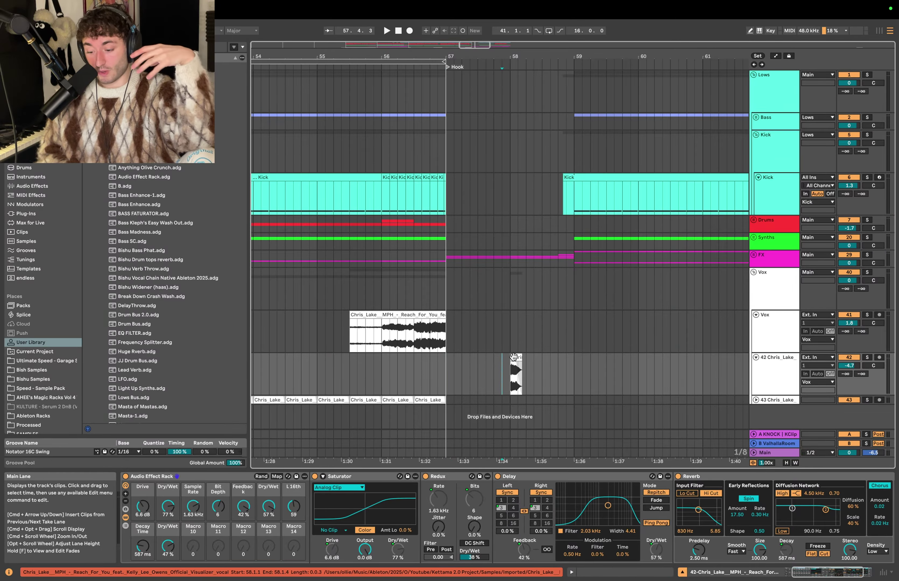
pyautogui.click(494, 366)
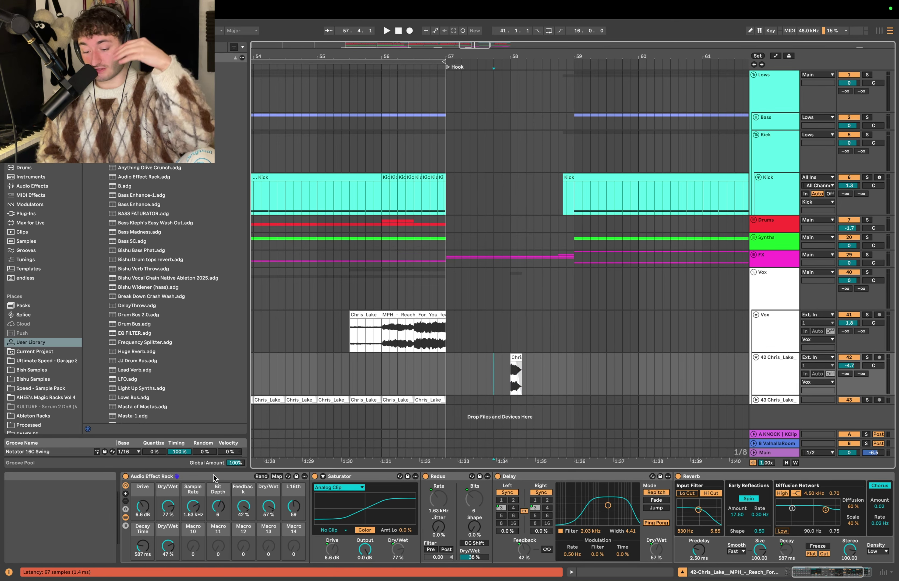
pyautogui.click(447, 368)
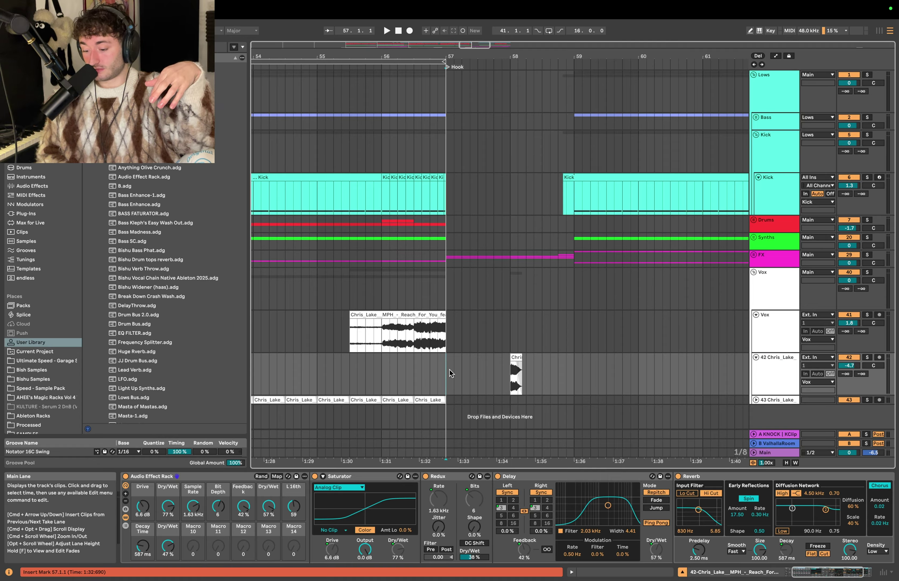
pyautogui.click(446, 366)
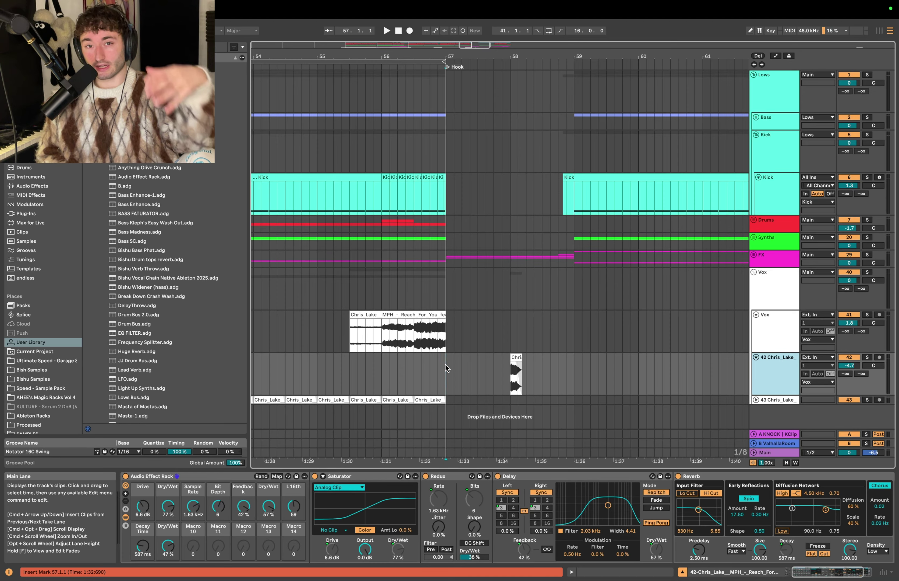
pyautogui.press('space')
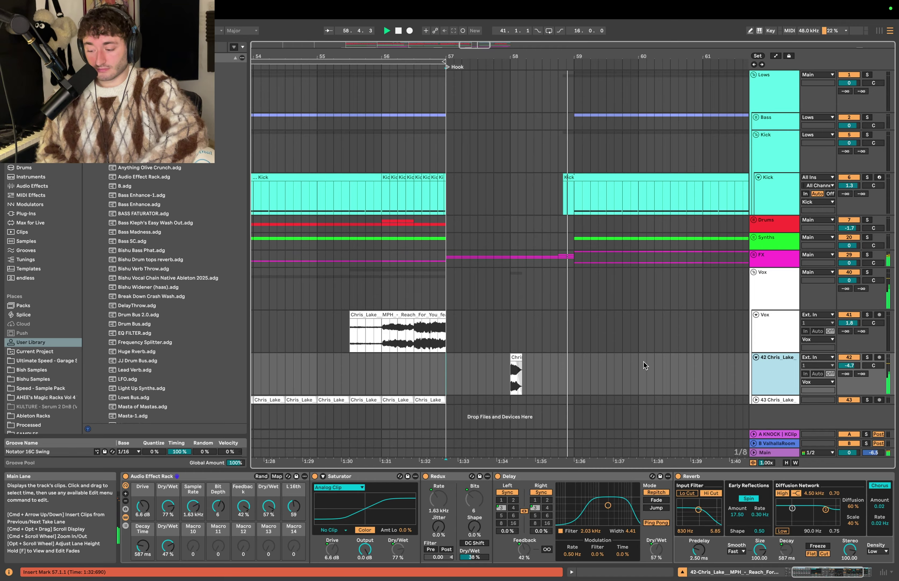
pyautogui.press('space')
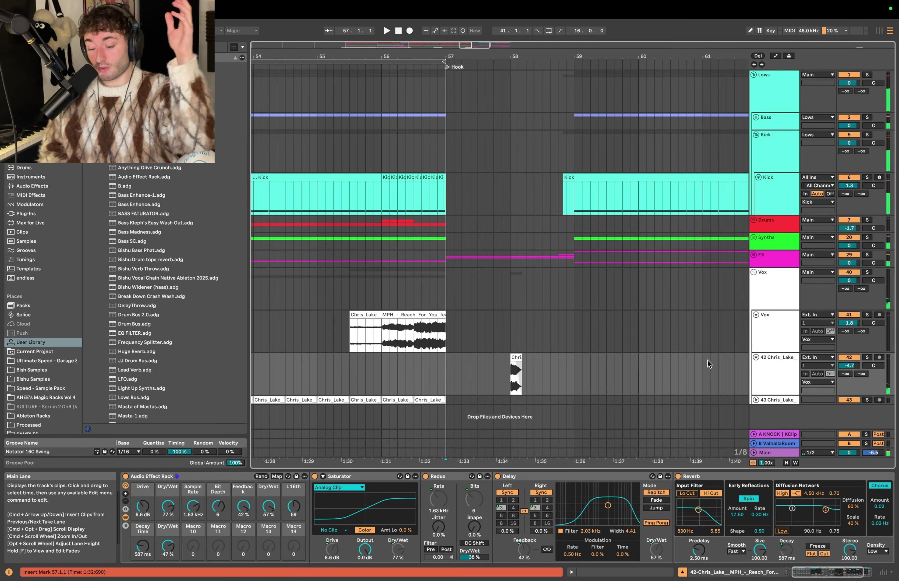
# Step: Insert a new audio track directly below the Vox track
pyautogui.click(152, 477)
pyautogui.hscroll(-4, 152, 478)
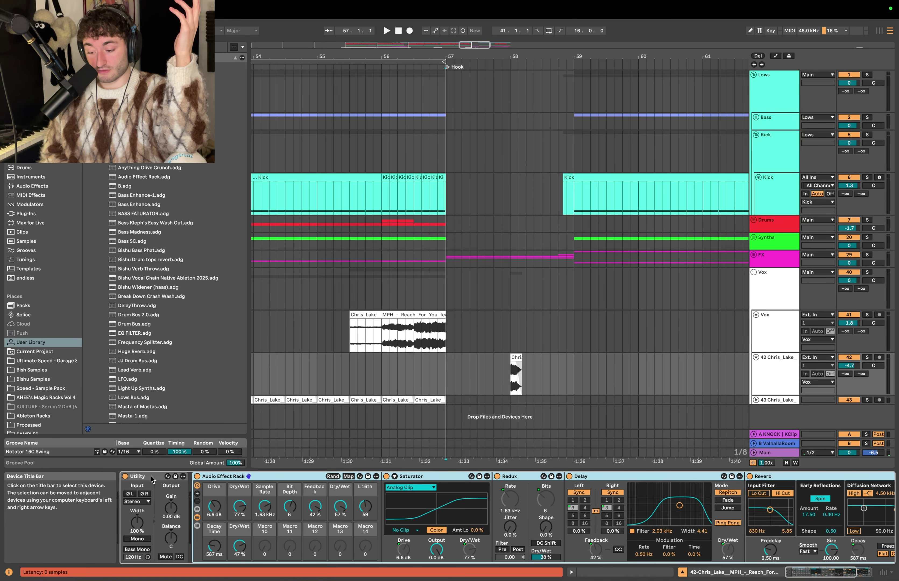
pyautogui.click(768, 327)
pyautogui.press('super+t')
pyautogui.scroll(-2, 492, 338)
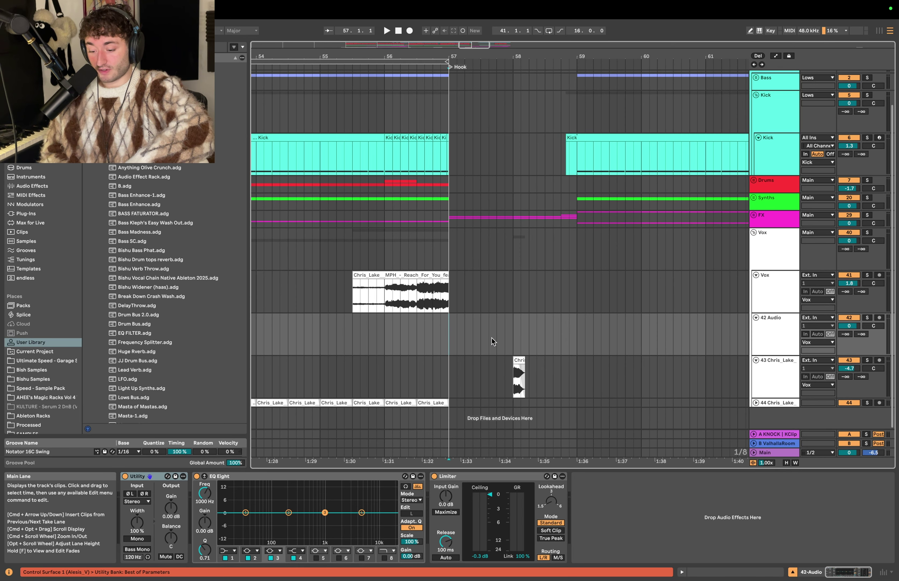
pyautogui.click(448, 296)
pyautogui.moveTo(415, 275)
pyautogui.mouseDown()
pyautogui.moveTo(495, 316)
pyautogui.moveTo(510, 337)
pyautogui.mouseUp()
pyautogui.press('super+z')
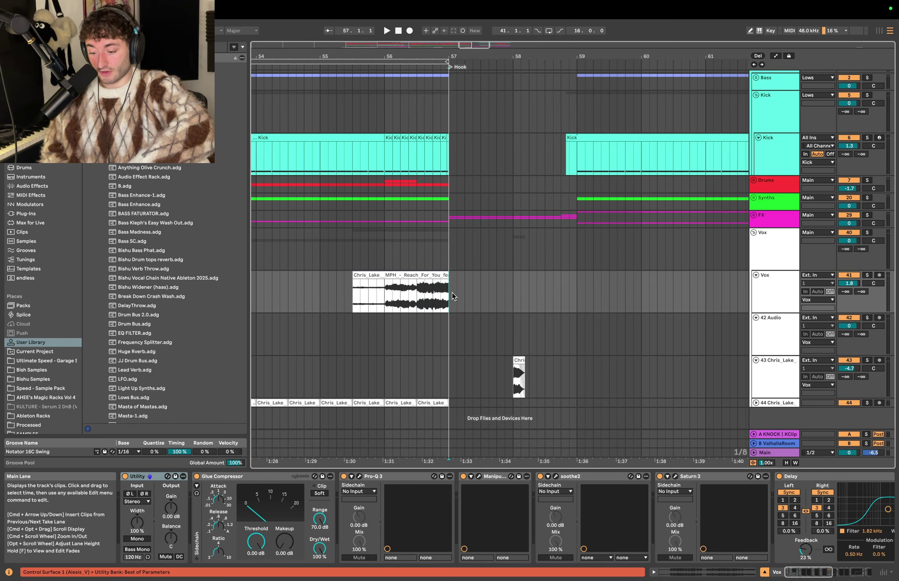
# Step: Copy the Vox track's vocal clips starting at bar 24 onto the new audio track and audition them soloed
pyautogui.moveTo(452, 292); pyautogui.dragTo(385, 297)
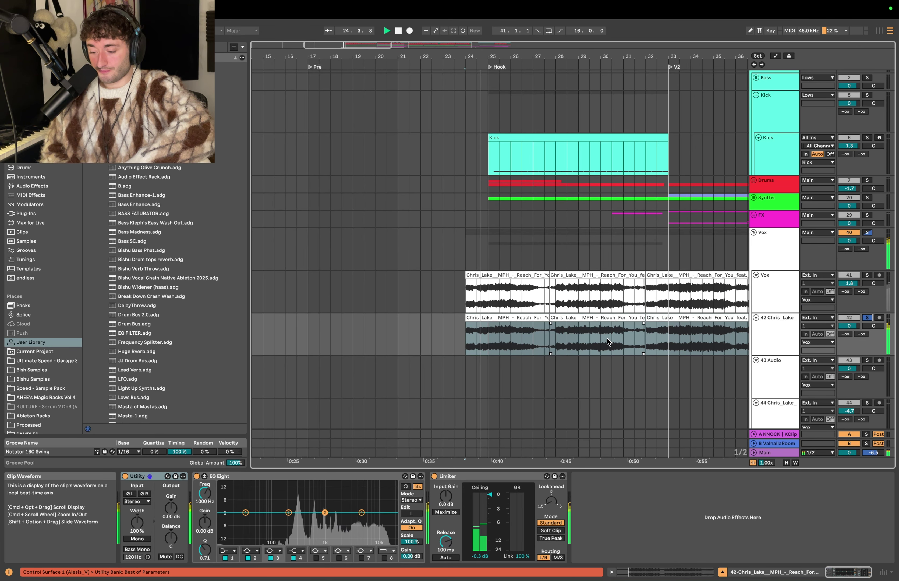
pyautogui.scroll(5, 608, 337)
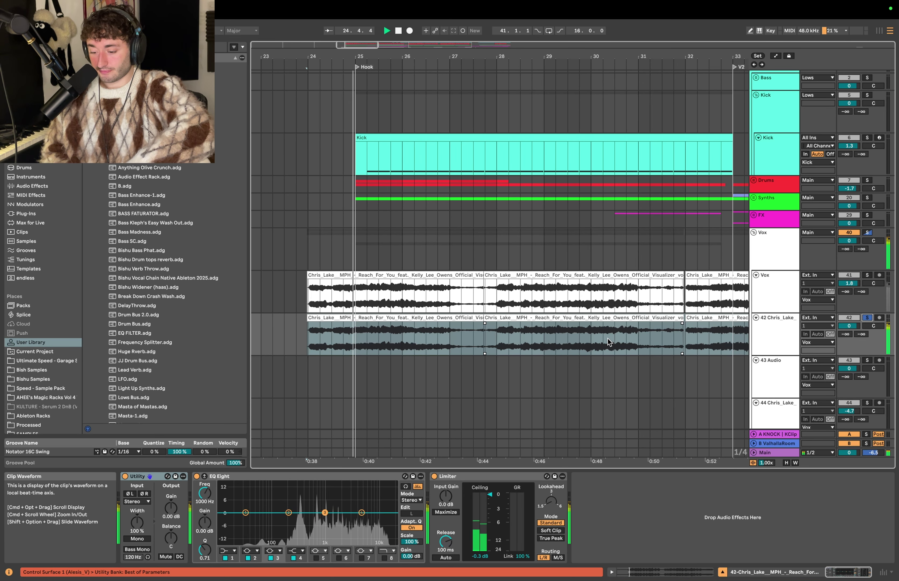
pyautogui.scroll(-3, 609, 342)
pyautogui.press('space')
# Step: Add a Saturator after the Limiter on the copied vocal track and set its Drive to 10 dB during playback
pyautogui.click(785, 327)
pyautogui.press('super+f')
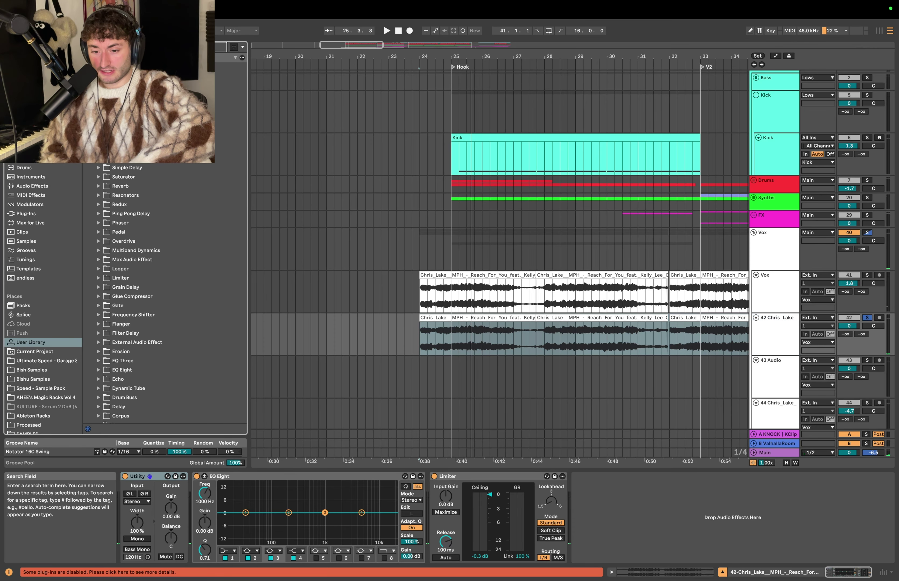
pyautogui.write('re')
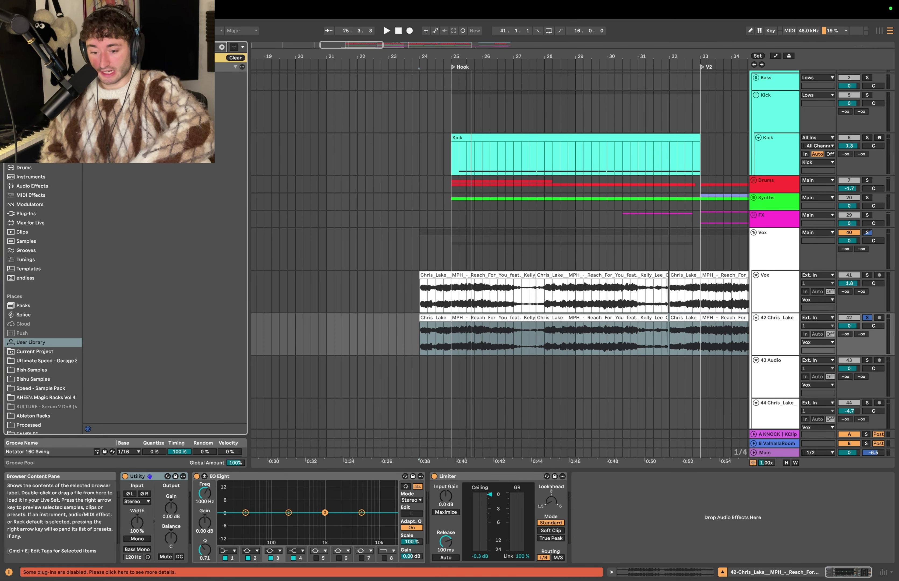
pyautogui.click(35, 178)
pyautogui.click(36, 187)
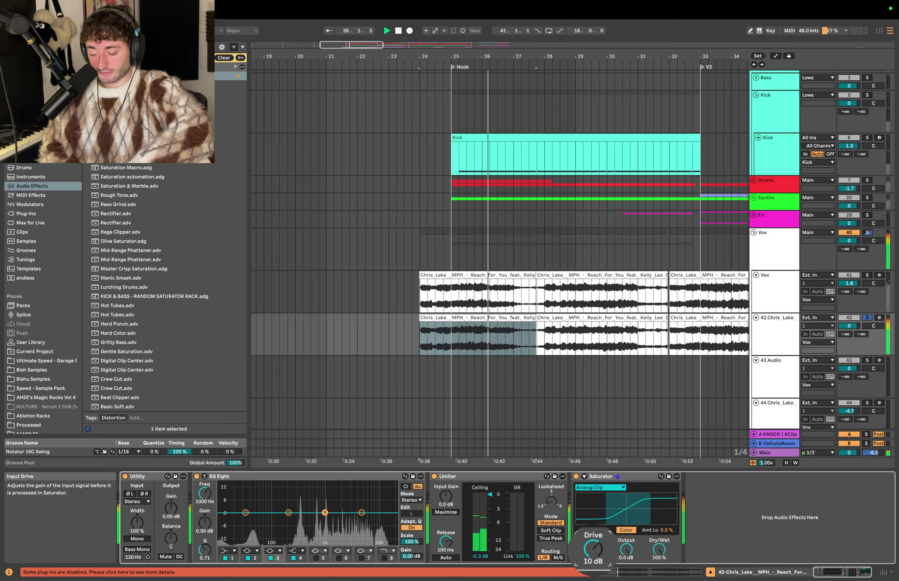
pyautogui.press('space')
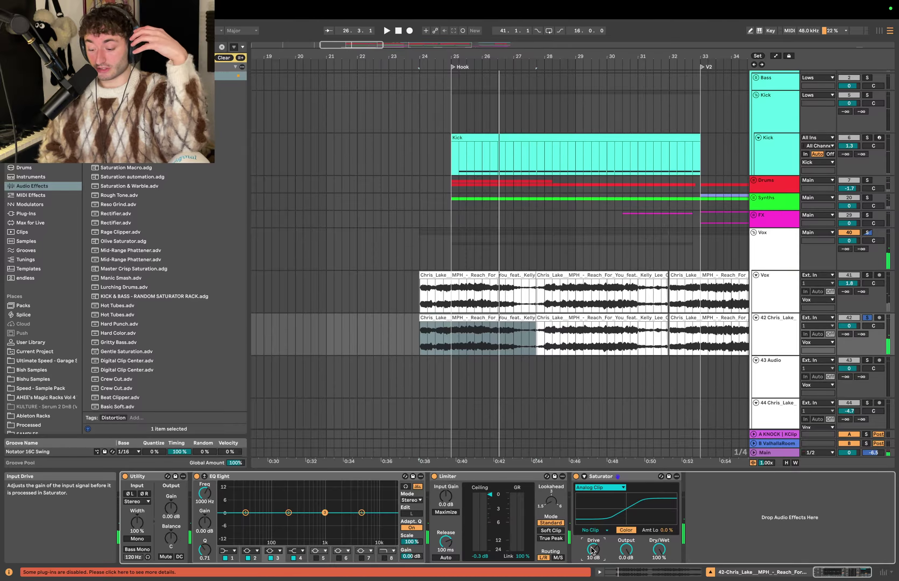
# Step: Lower the Saturator's Output to -8.3 dB and audition the vocal
pyautogui.click(600, 478)
pyautogui.click(620, 554)
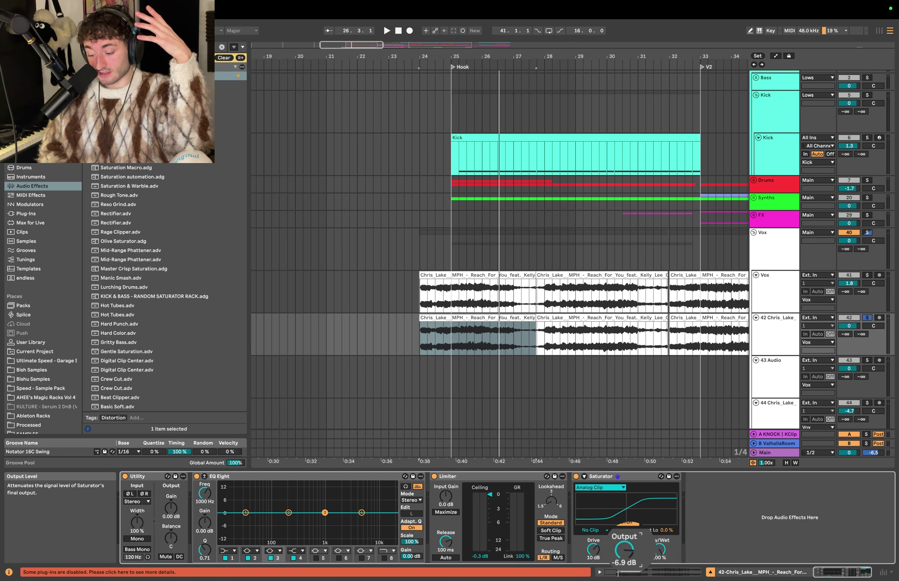
pyautogui.press('space')
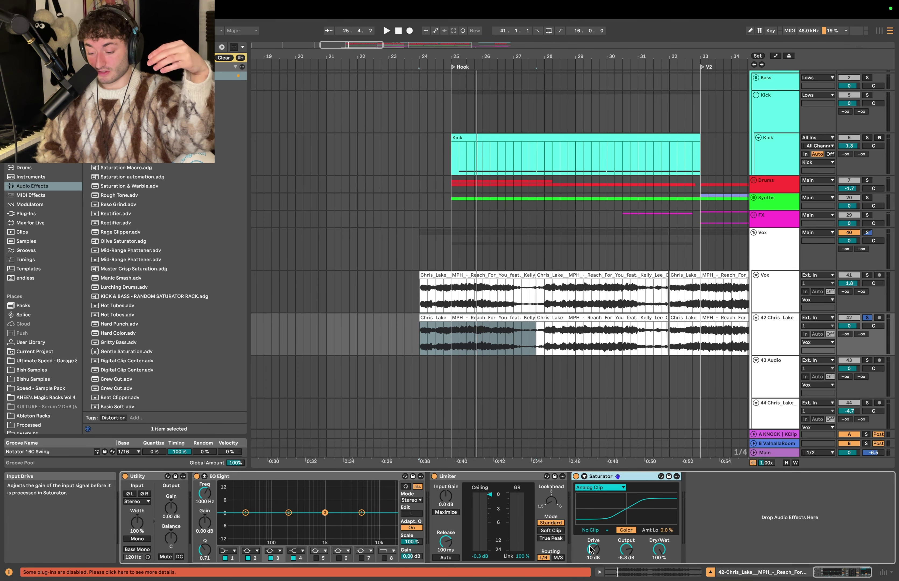
# Step: Group the Saturator into an Audio Effect Rack, show its macro controls and map Drive to Macro 1
pyautogui.press('super+g')
pyautogui.click(577, 486)
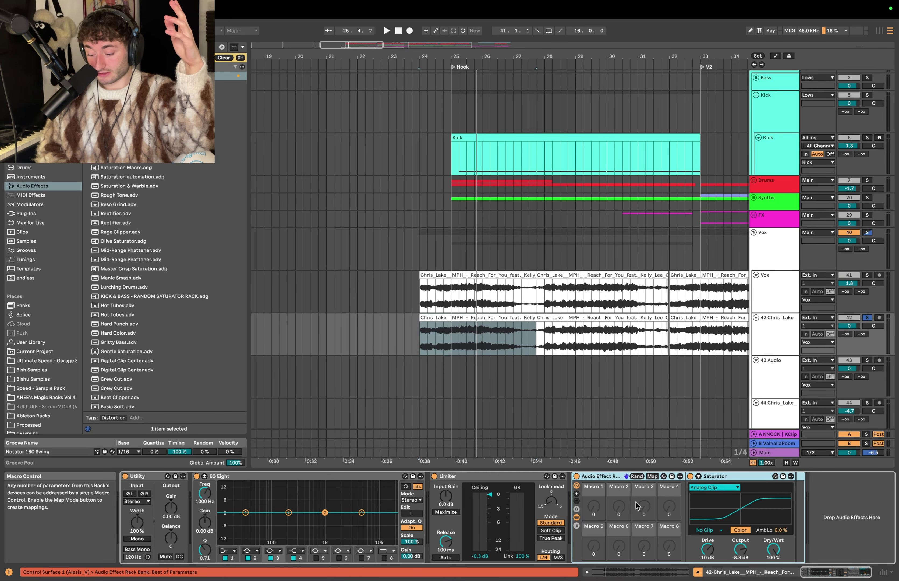
pyautogui.click(652, 477)
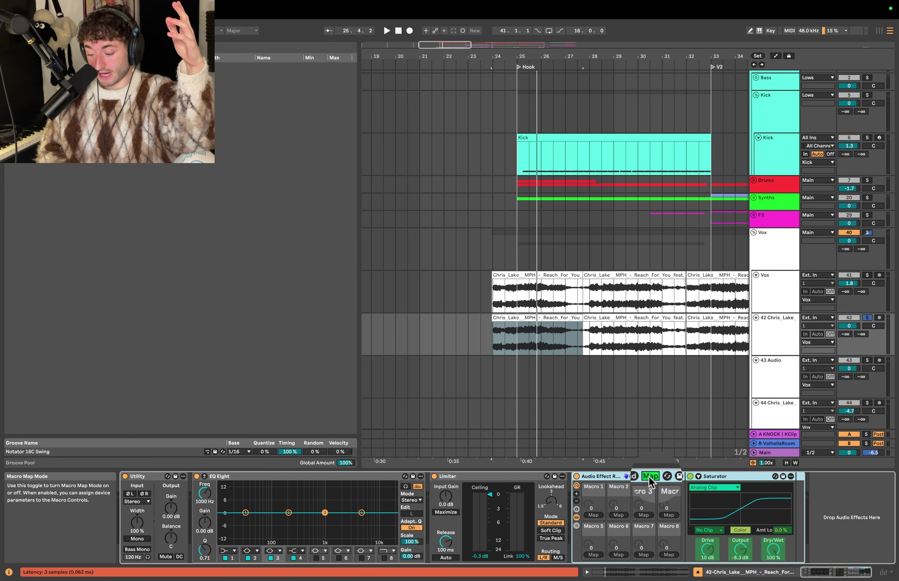
pyautogui.click(593, 515)
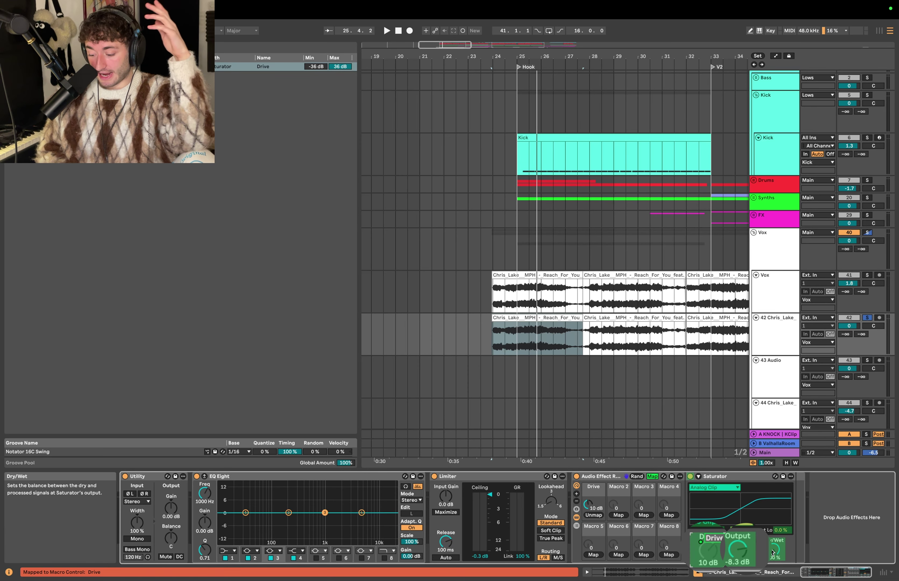
# Step: Map the Saturator's Output to Macro 1 alongside Drive and sweep the macro to test both together
pyautogui.click(593, 515)
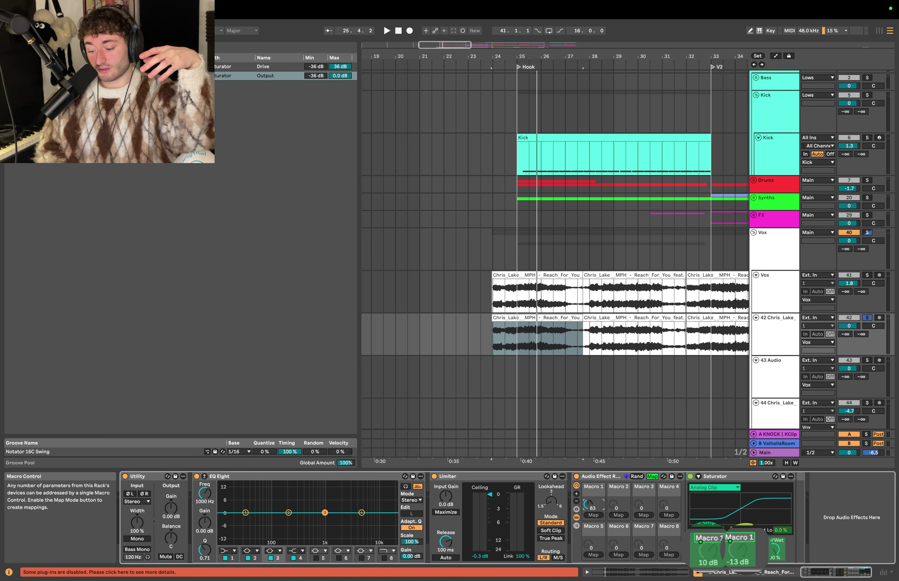
pyautogui.moveTo(713, 552); pyautogui.dragTo(720, 570)
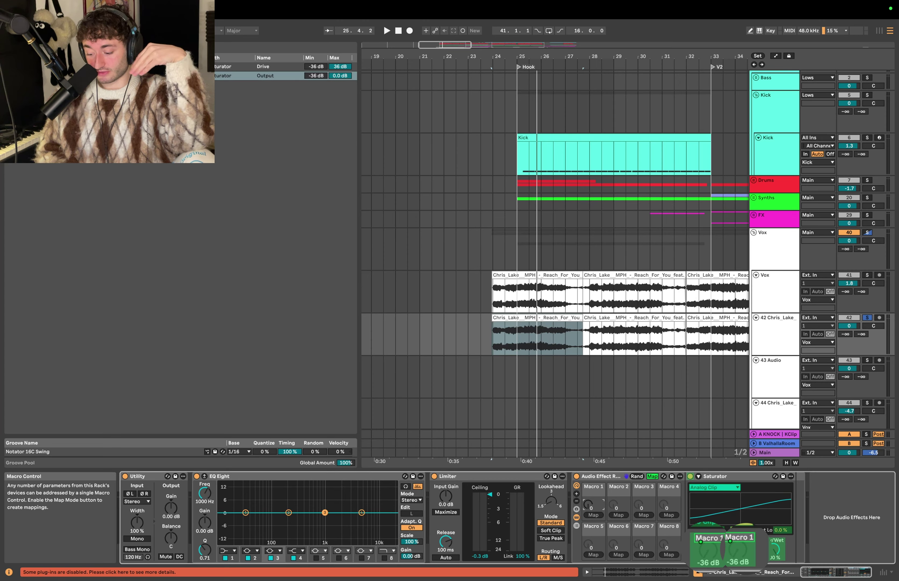
pyautogui.moveTo(588, 504); pyautogui.dragTo(588, 509)
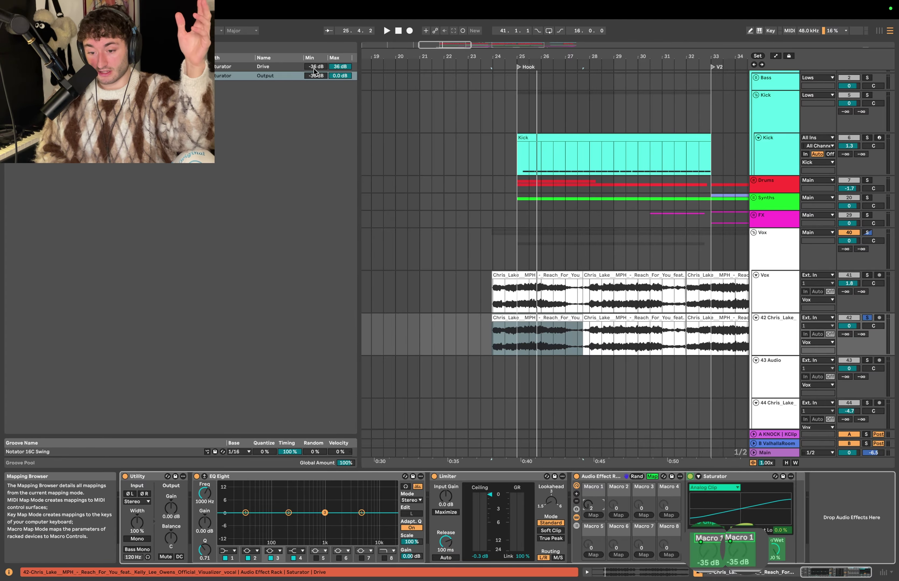
# Step: Invert the Output mapping's range so it runs from 0 dB to -36 dB, and sweep Macro 1 to test it
pyautogui.click(254, 76)
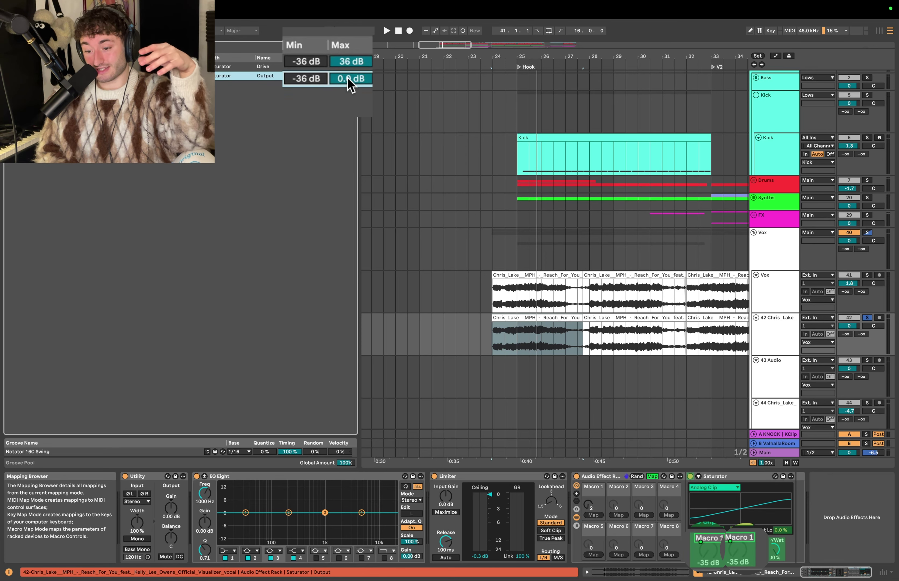
pyautogui.rightClick(317, 80)
pyautogui.click(330, 93)
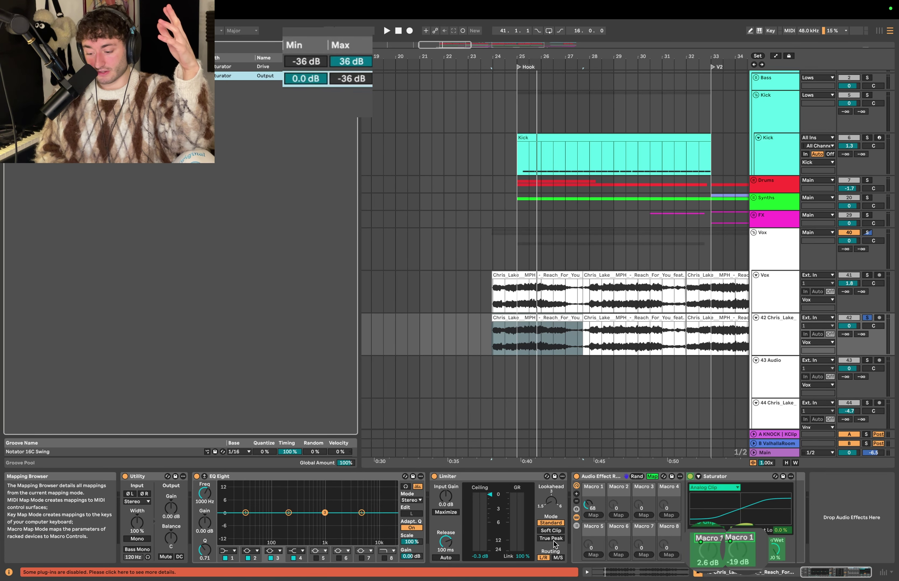
pyautogui.moveTo(588, 504); pyautogui.dragTo(589, 513)
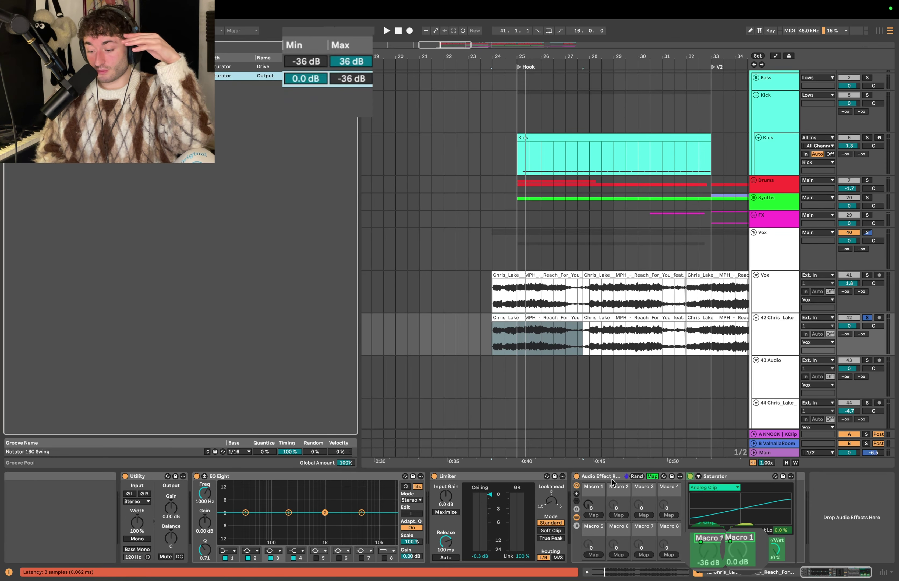
# Step: Limit the Macro 1 mappings to 0 to 36 dB for Drive and 0 to -36 dB for Output
pyautogui.click(595, 476)
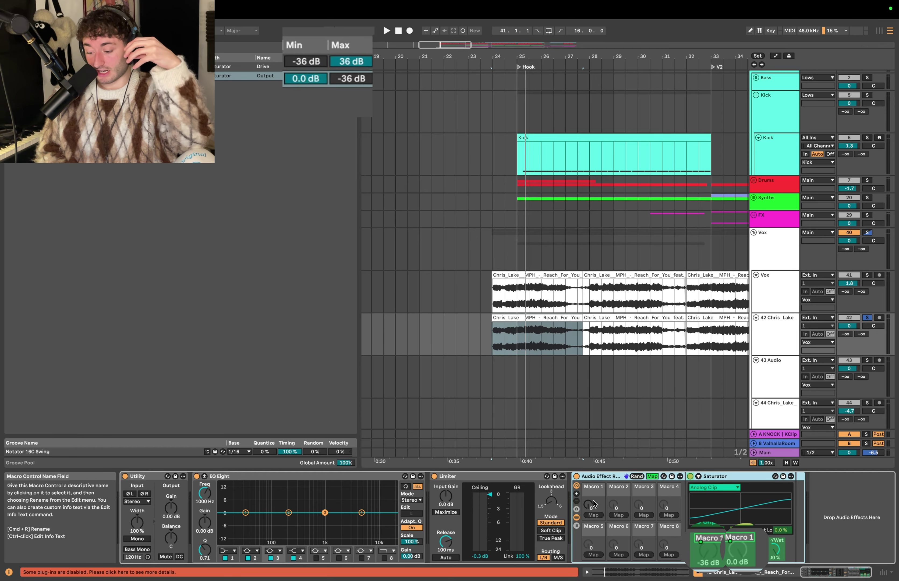
pyautogui.moveTo(589, 505); pyautogui.dragTo(588, 537)
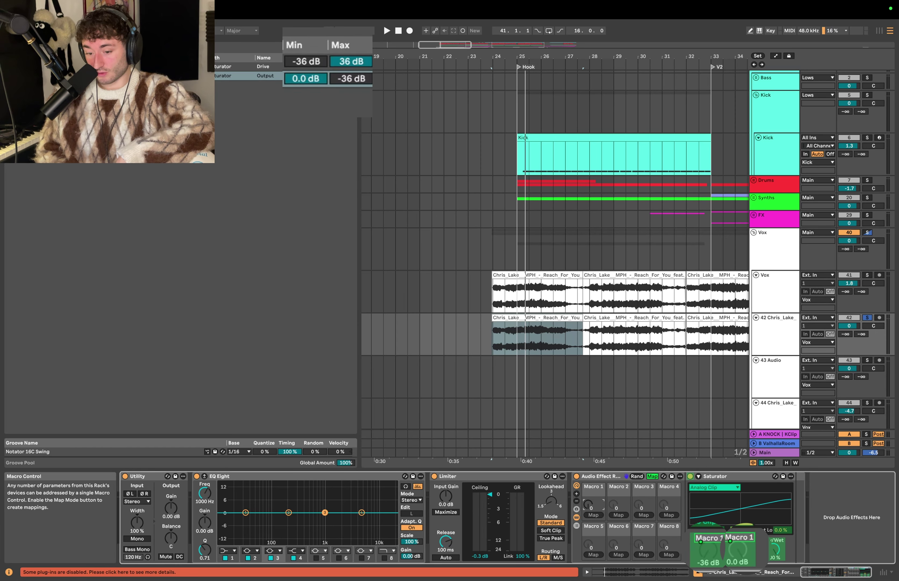
pyautogui.click(743, 551)
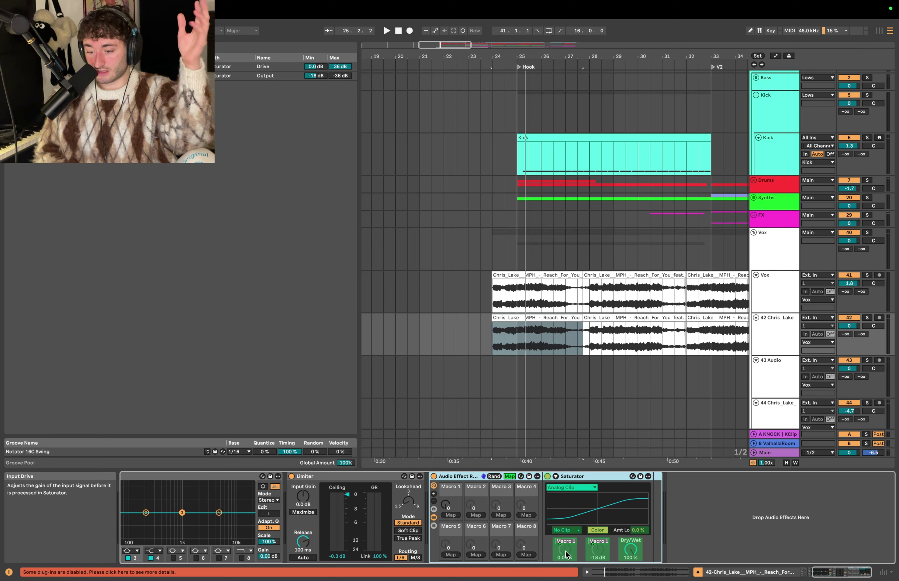
pyautogui.click(565, 552)
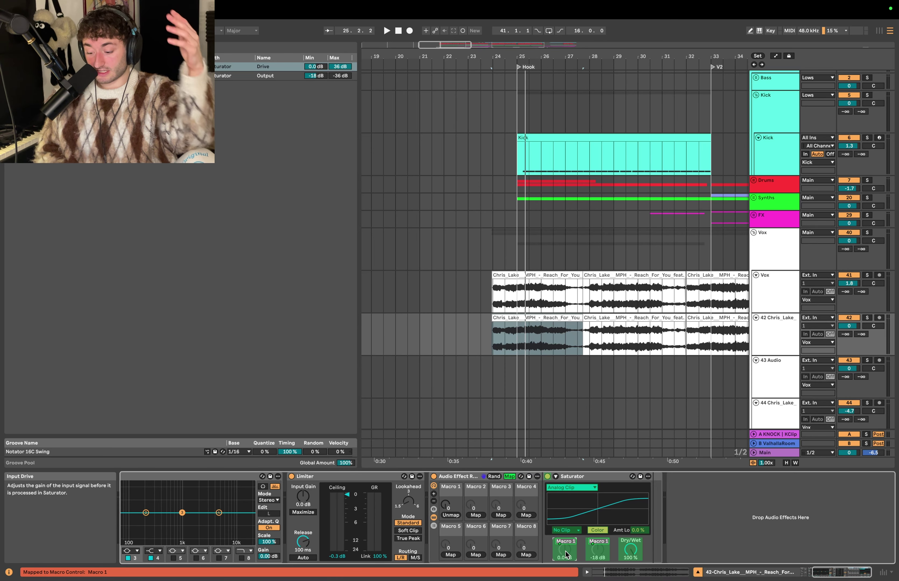
pyautogui.click(600, 552)
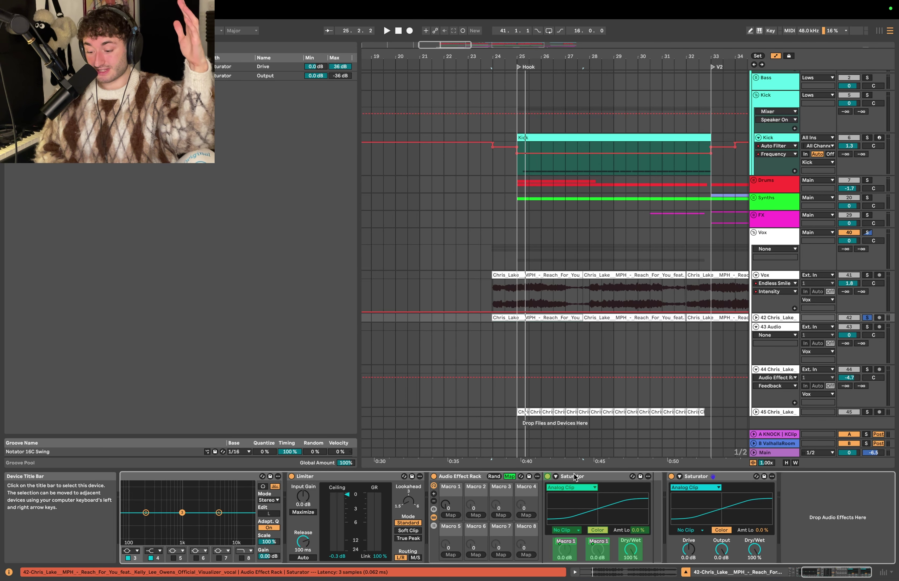
# Step: Compare the racked Saturator's mapped Drive and Output with the unmapped second Saturator, and audition the vocal while raising Macro 1
pyautogui.click(574, 478)
pyautogui.click(689, 548)
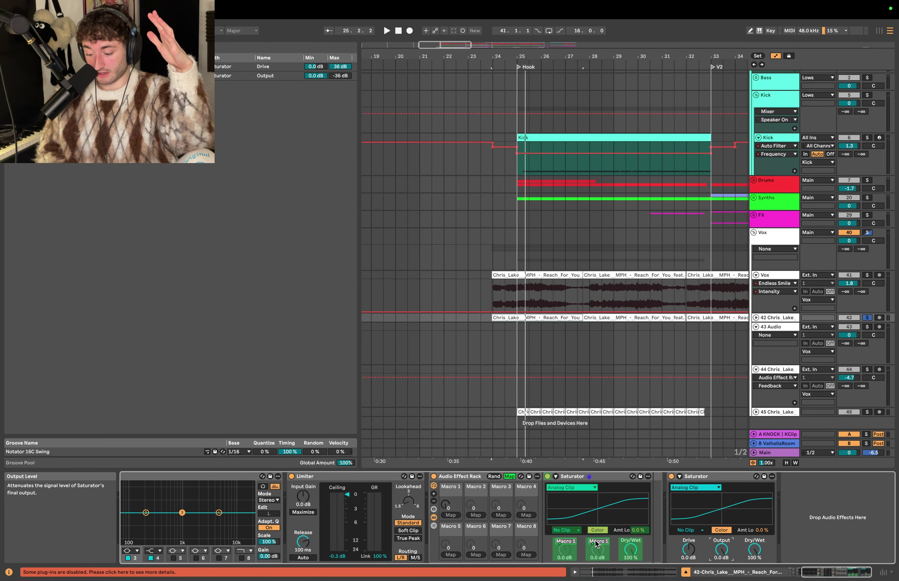
pyautogui.click(565, 551)
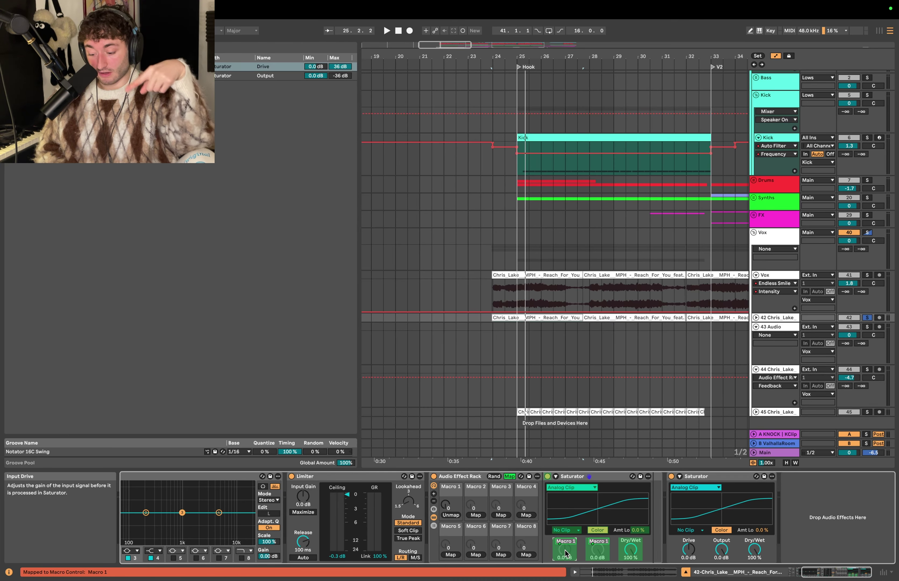
pyautogui.click(599, 554)
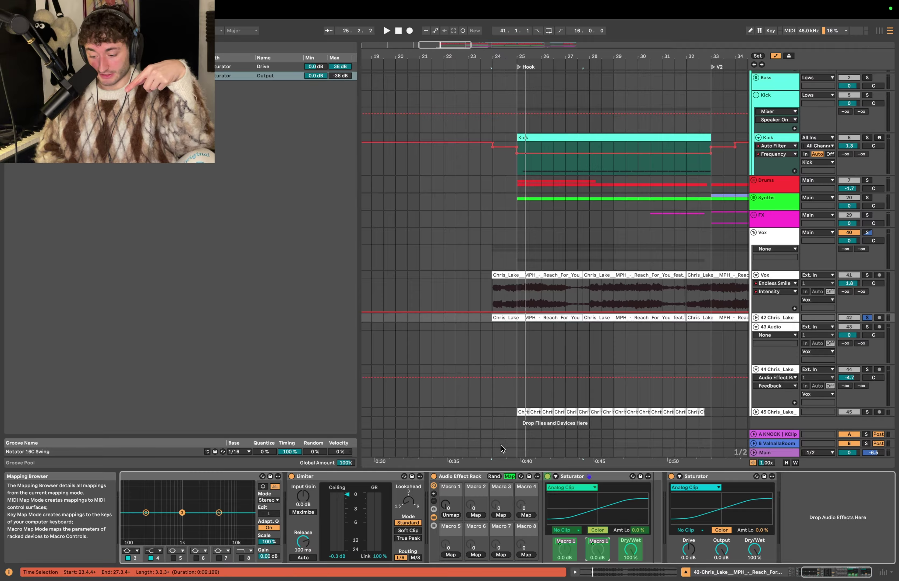
pyautogui.click(447, 504)
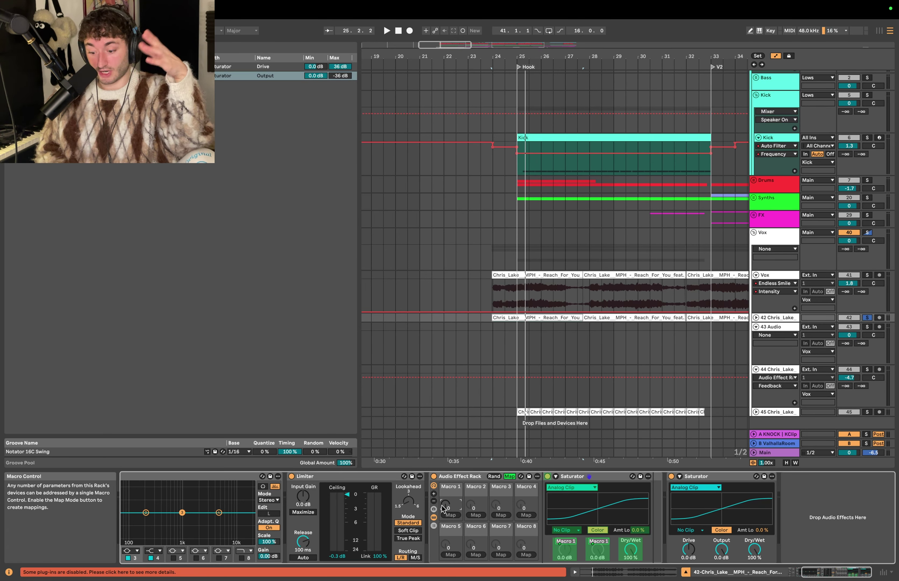
pyautogui.moveTo(446, 503); pyautogui.dragTo(446, 494)
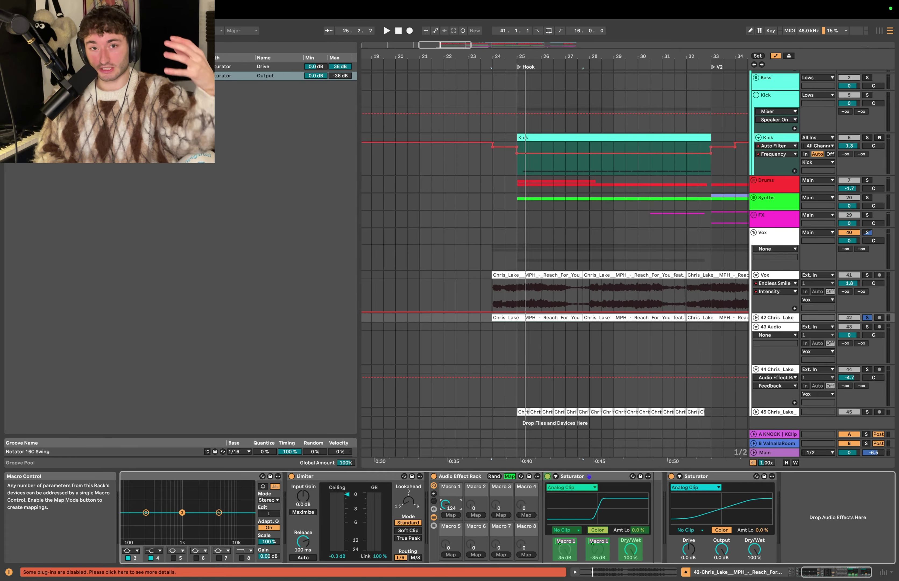
pyautogui.press('space')
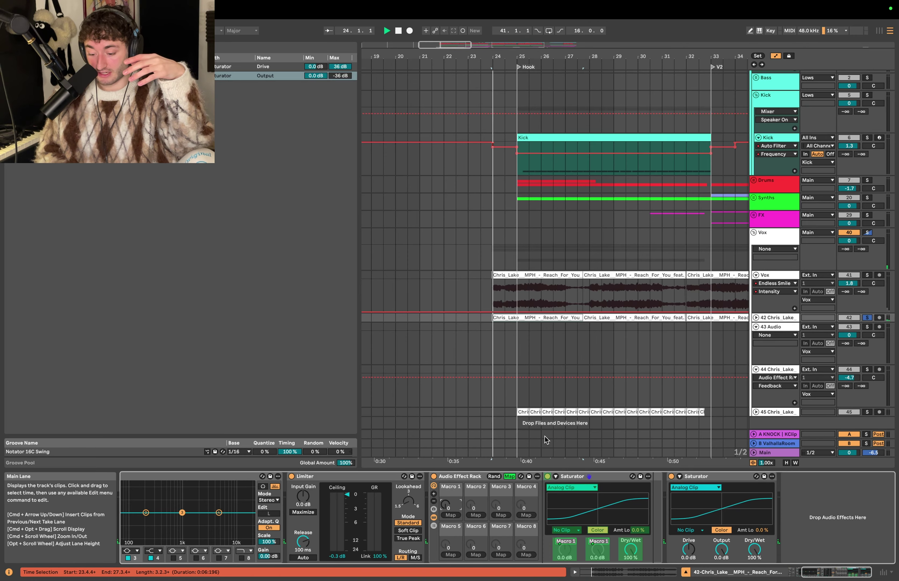
pyautogui.moveTo(446, 504)
pyautogui.mouseDown()
pyautogui.moveTo(446, 468)
pyautogui.moveTo(448, 507)
pyautogui.mouseUp()
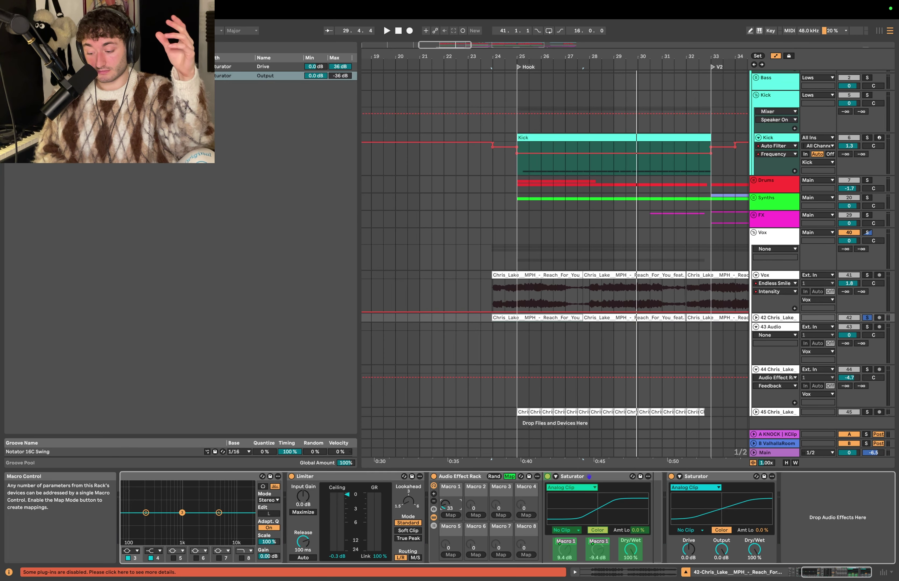
# Step: Deactivate the rack, try raising the second Saturator's Drive during playback, and set its Output to -10 dB
pyautogui.click(434, 476)
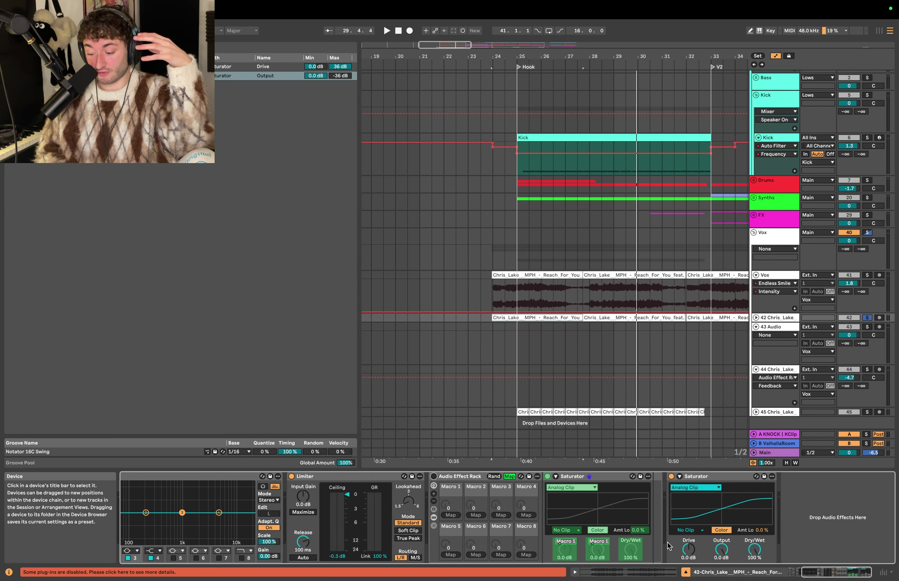
pyautogui.moveTo(689, 549); pyautogui.dragTo(689, 550)
pyautogui.press('space')
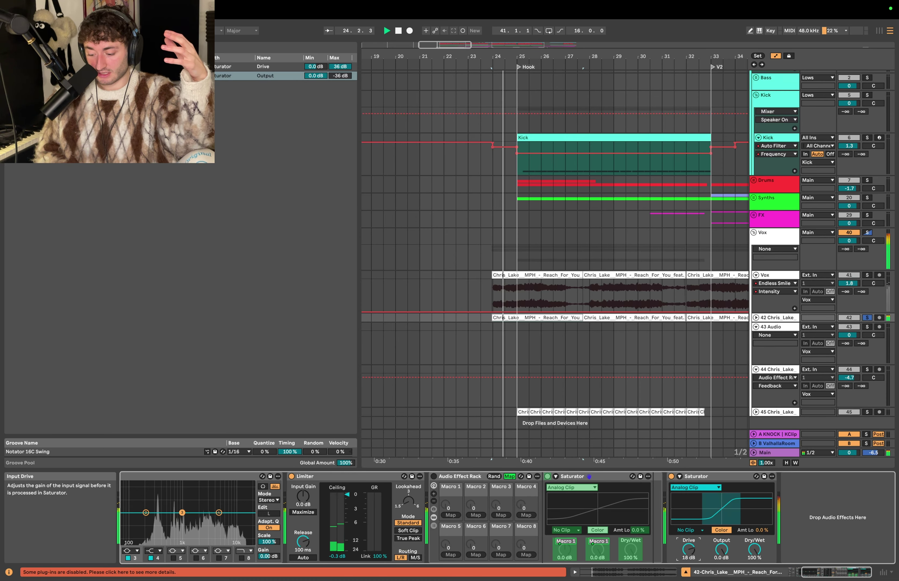
pyautogui.moveTo(689, 551); pyautogui.dragTo(688, 540)
pyautogui.press('space')
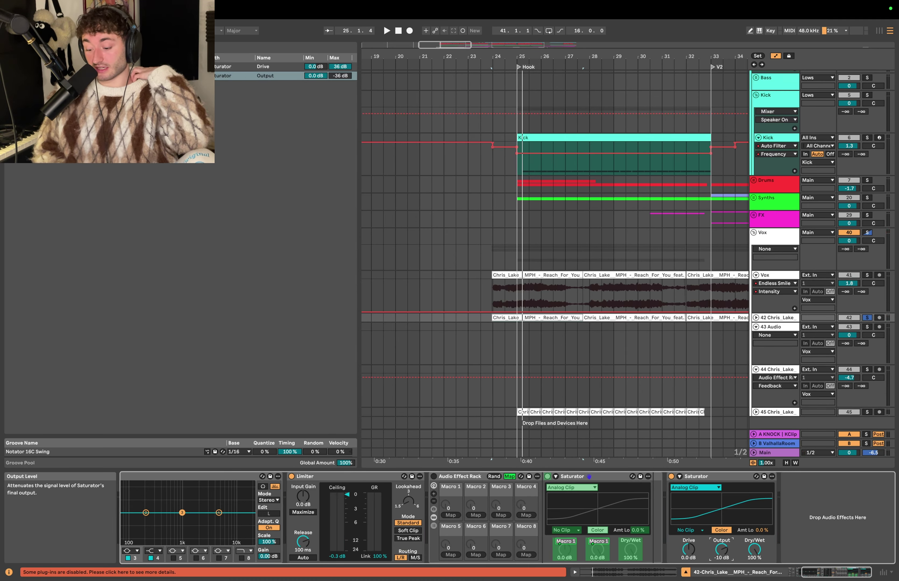
pyautogui.click(468, 479)
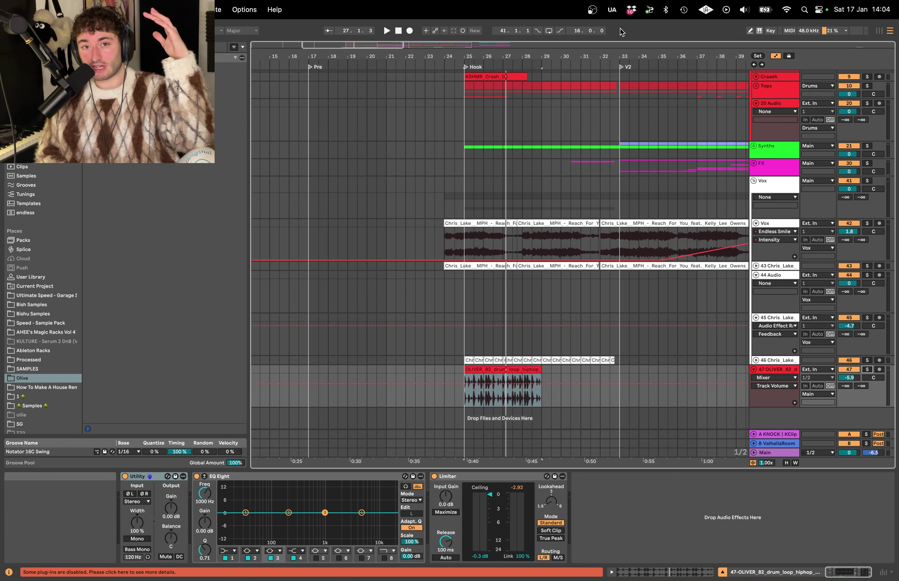
# Step: Solo the OLIVER drum loop track and duplicate its loop clip from bar 25 up to bar 41
pyautogui.click(778, 371)
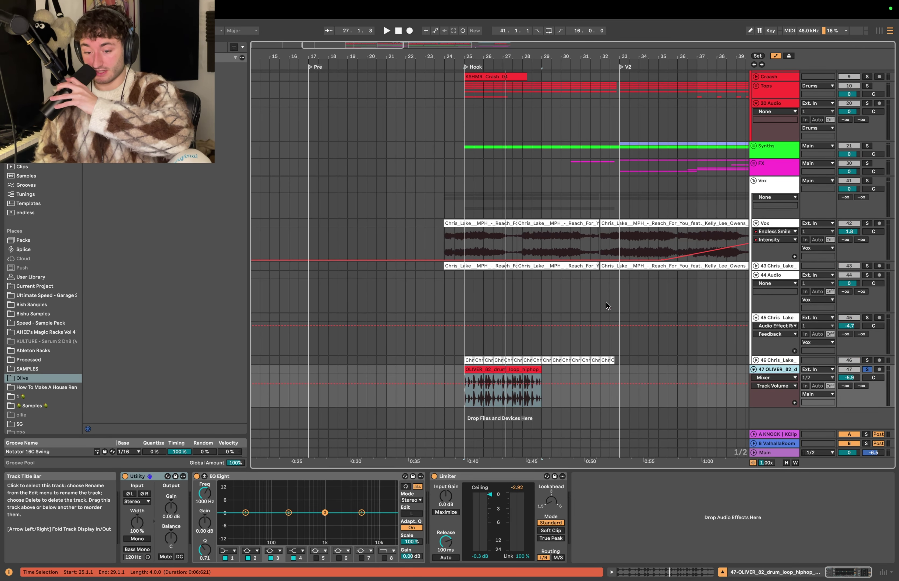
pyautogui.click(501, 369)
pyautogui.press('super+d')
pyautogui.press('super+d')
pyautogui.press('super+d')
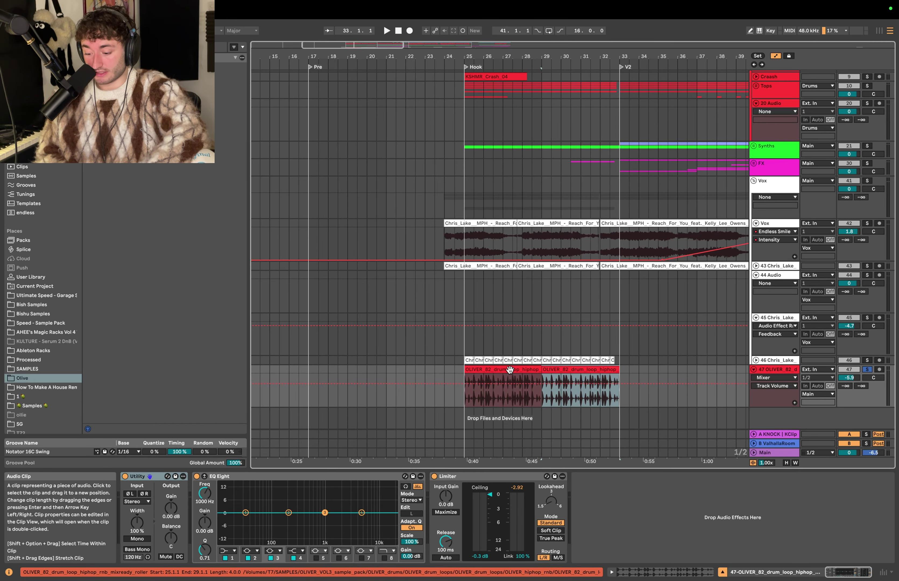
pyautogui.press('Delete')
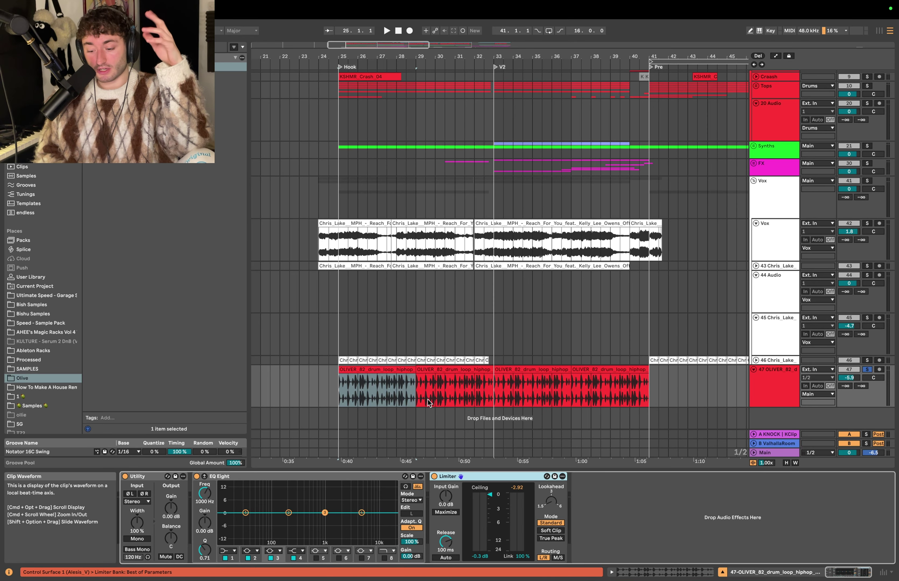
# Step: Load the Wider rack from the Olive folder after the Limiter, raise Wider to 124 during playback and compare it bypassed
pyautogui.click(357, 369)
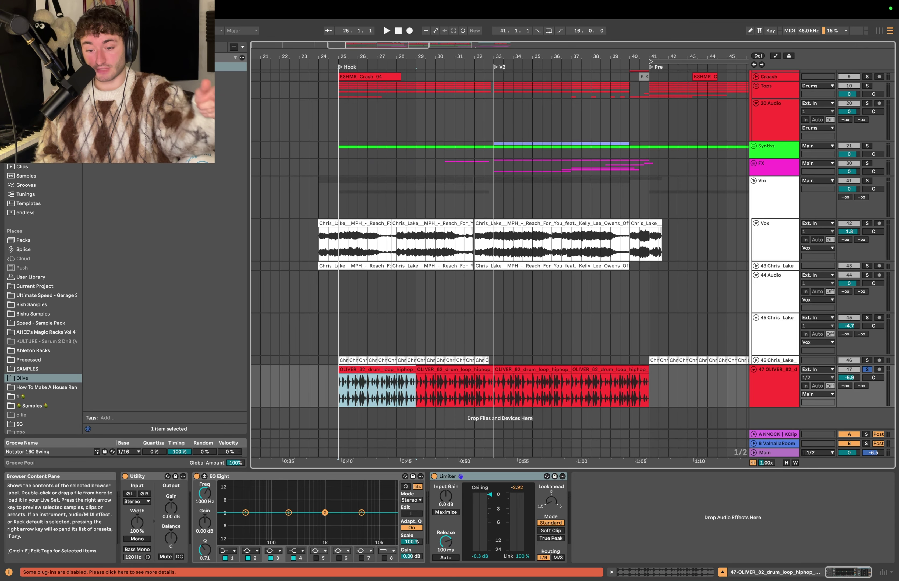
pyautogui.doubleClick(151, 67)
pyautogui.click(587, 477)
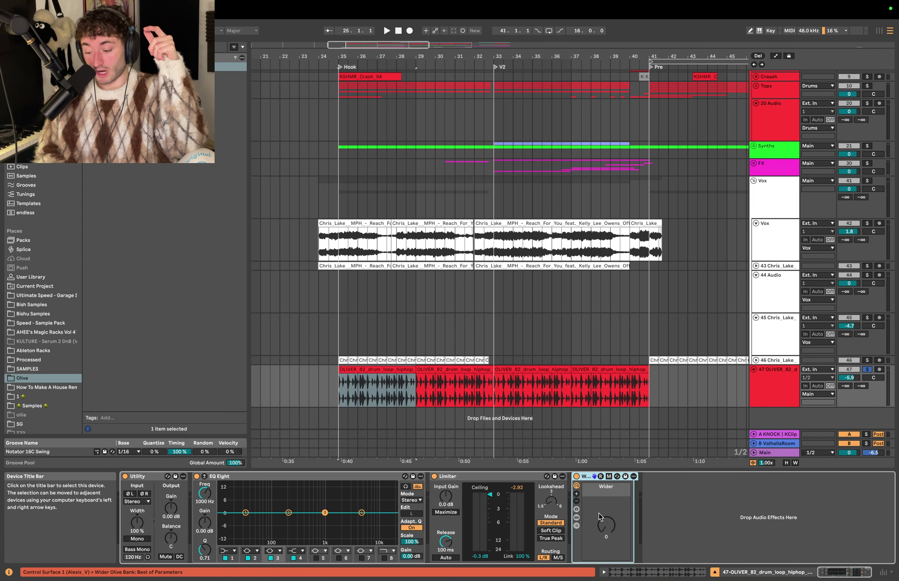
pyautogui.press('space')
pyautogui.moveTo(608, 525); pyautogui.dragTo(608, 491)
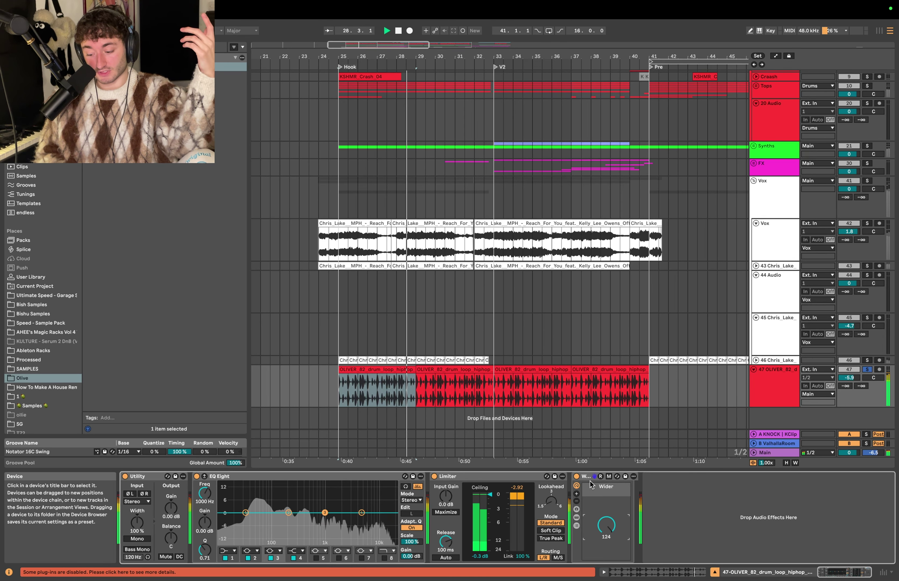
pyautogui.click(576, 477)
pyautogui.click(576, 477)
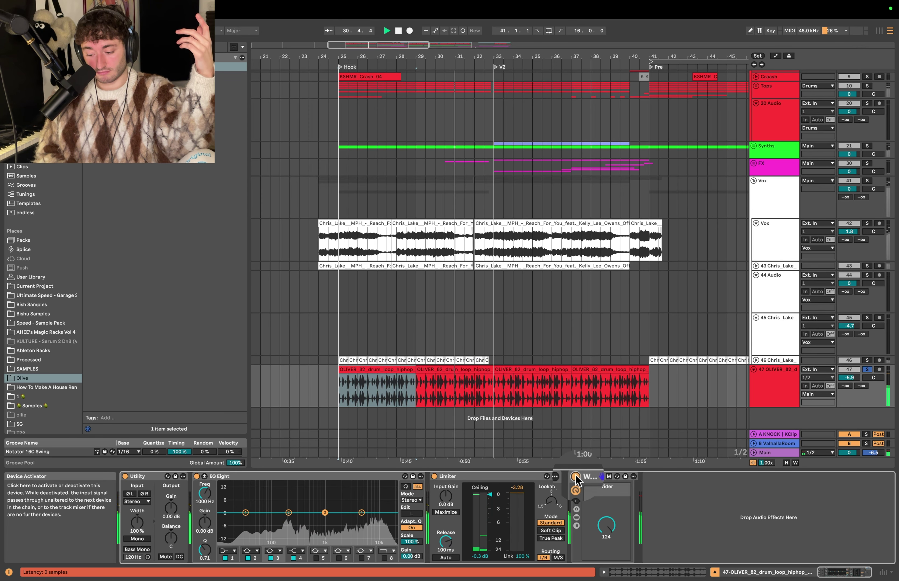
# Step: Replace the Wider rack with the OliveVerb rack from the Olive folder and set its Dry/Wet to 34%
pyautogui.click(590, 477)
pyautogui.press('Delete')
pyautogui.moveTo(151, 76); pyautogui.dragTo(613, 484)
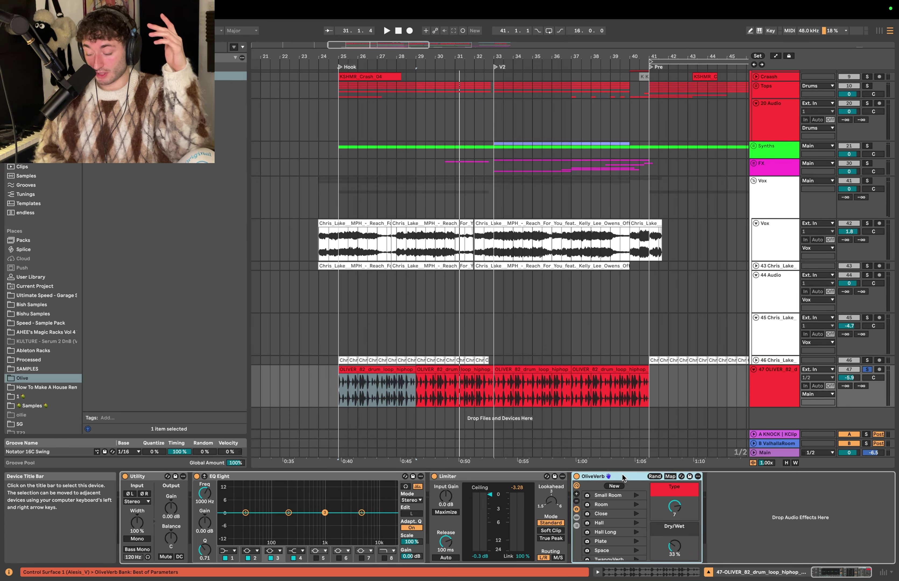
pyautogui.moveTo(680, 536); pyautogui.dragTo(675, 523)
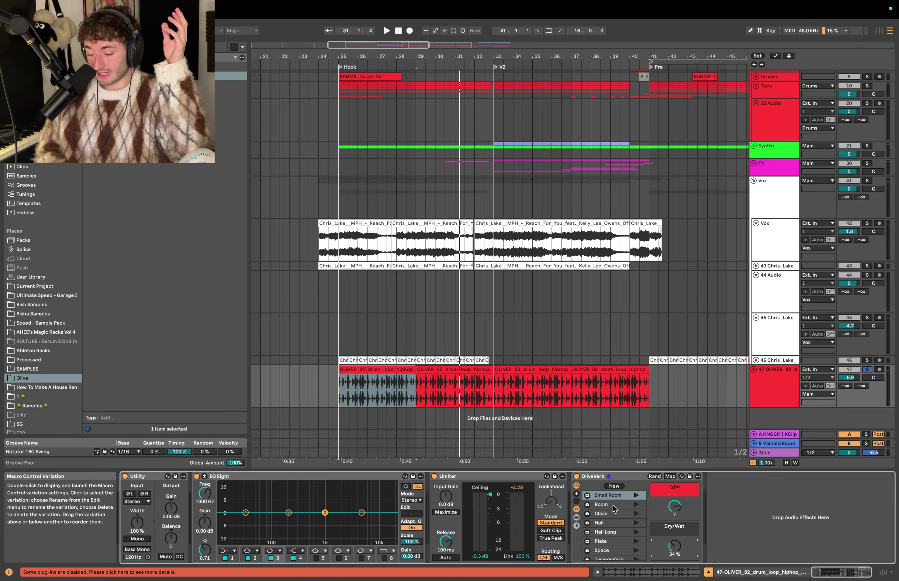
# Step: Try OliveVerb's Room, Hall, Hall Long and Plate macro variations and launch the Small Room variation
pyautogui.click(637, 506)
pyautogui.click(639, 529)
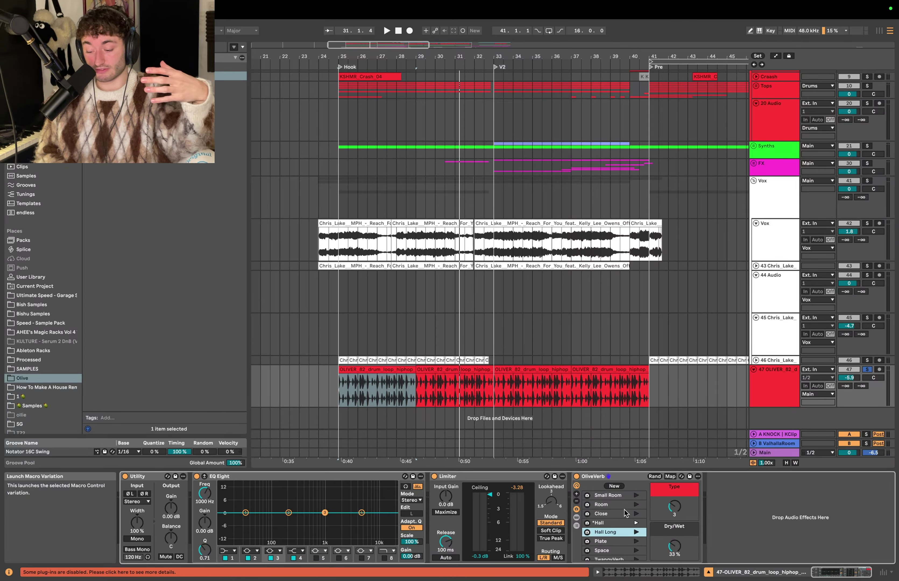
pyautogui.click(608, 499)
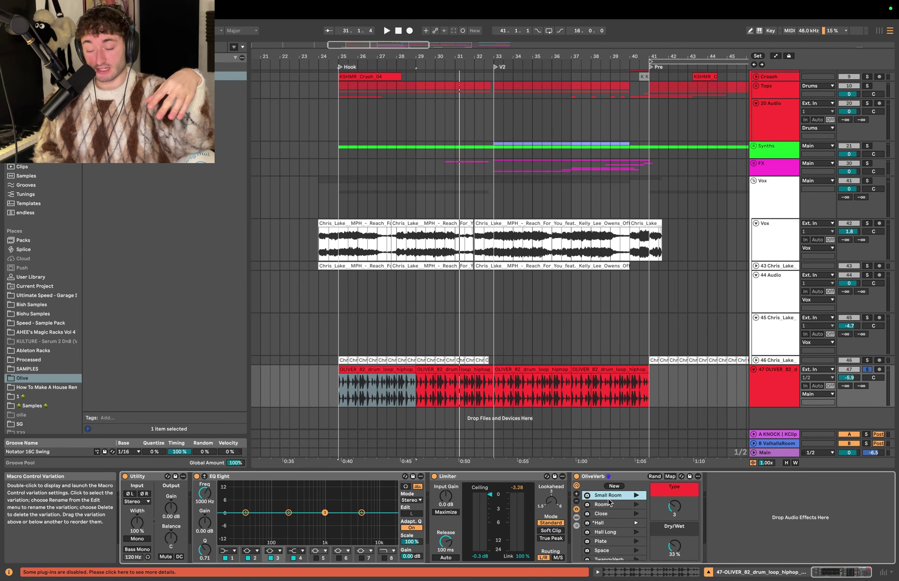
pyautogui.click(610, 524)
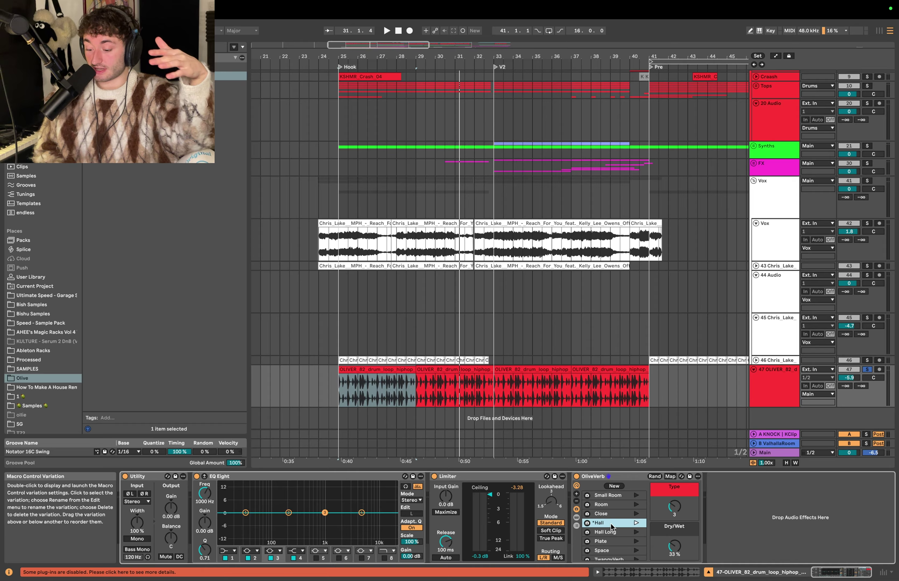
pyautogui.click(611, 540)
pyautogui.click(613, 495)
pyautogui.click(636, 495)
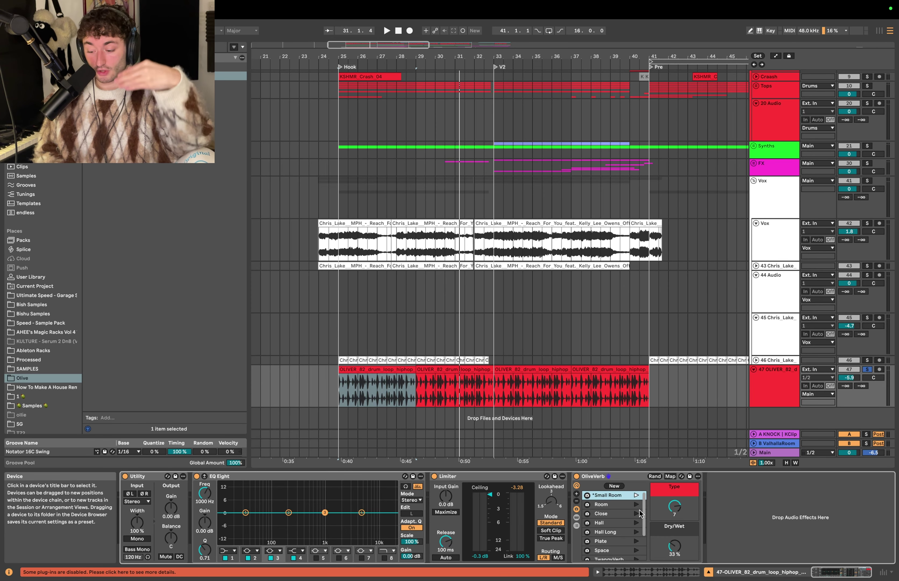
# Step: Play the drum loop and audition OliveVerb's Room, Close, Hall, Hall Long, Space, TwangVerb and Snall macro variations in turn
pyautogui.press('space')
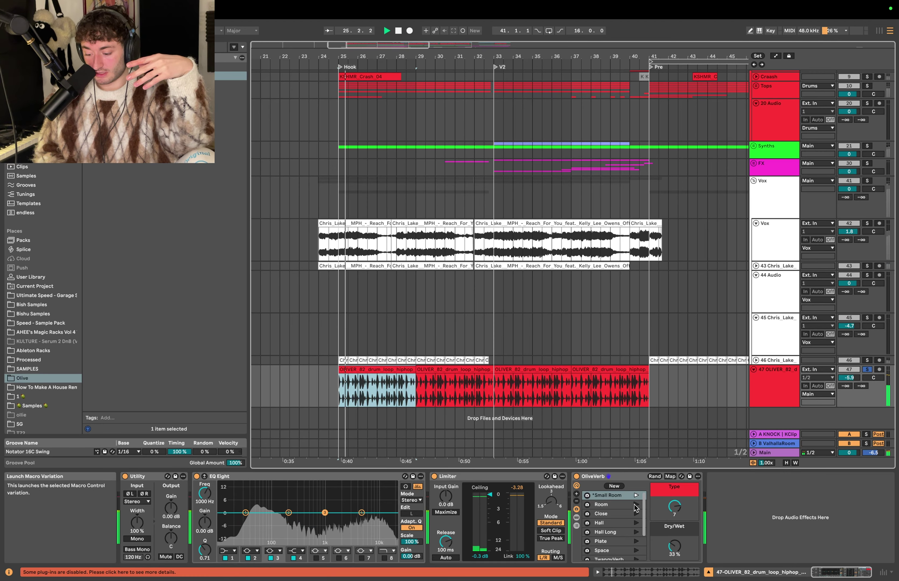
pyautogui.click(636, 504)
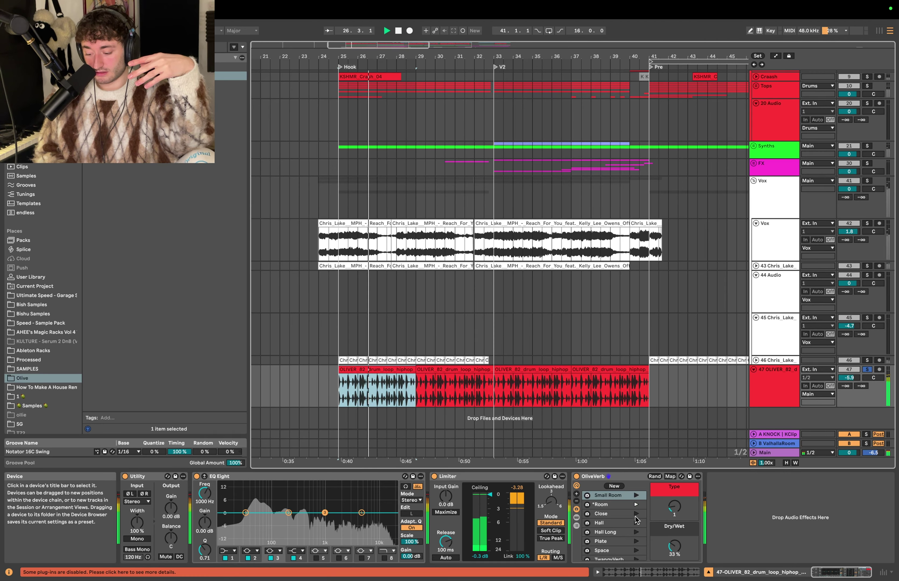
pyautogui.click(637, 517)
pyautogui.click(637, 515)
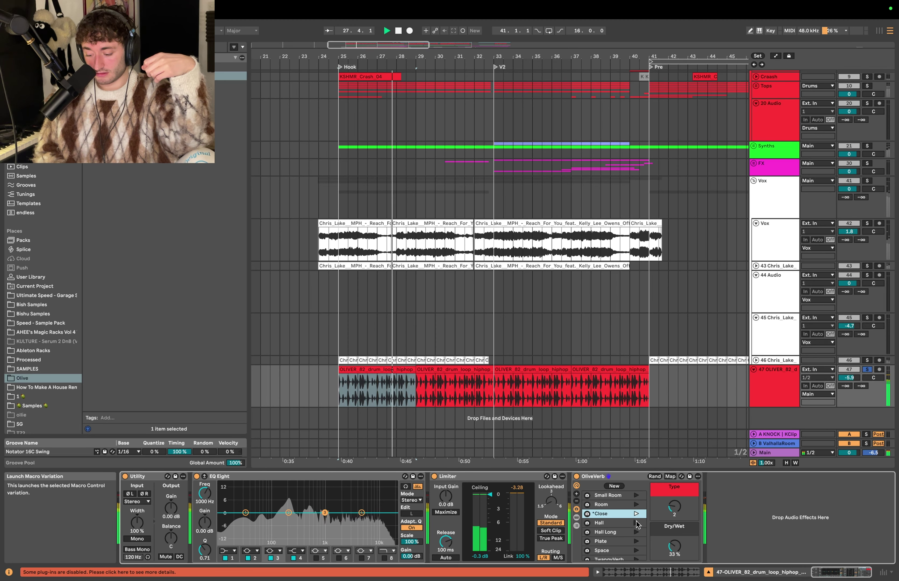
pyautogui.click(636, 523)
pyautogui.scroll(-2, 637, 522)
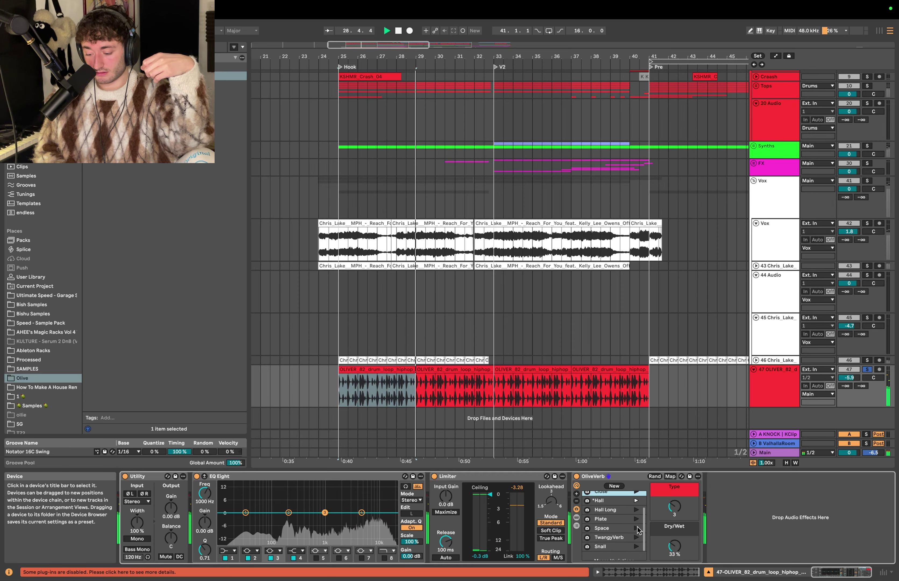
pyautogui.click(635, 511)
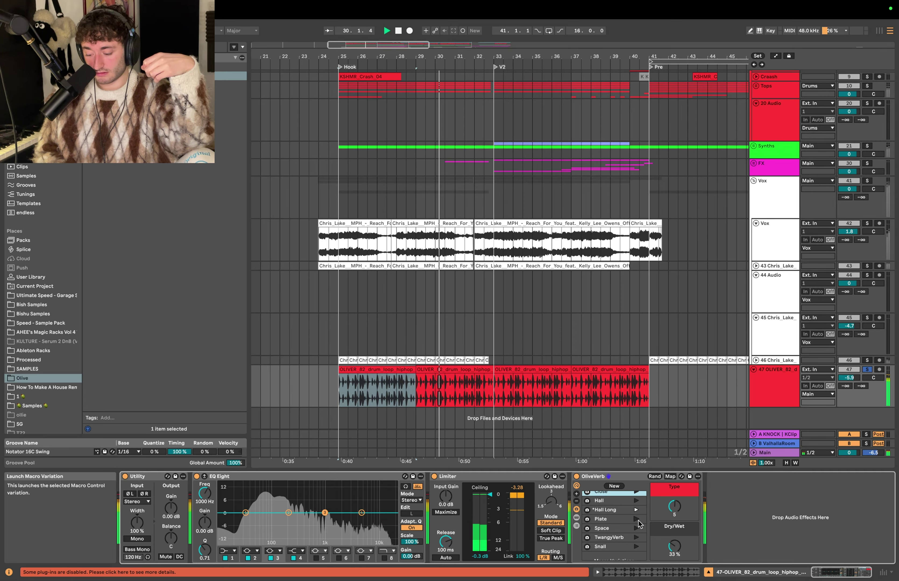
pyautogui.click(636, 527)
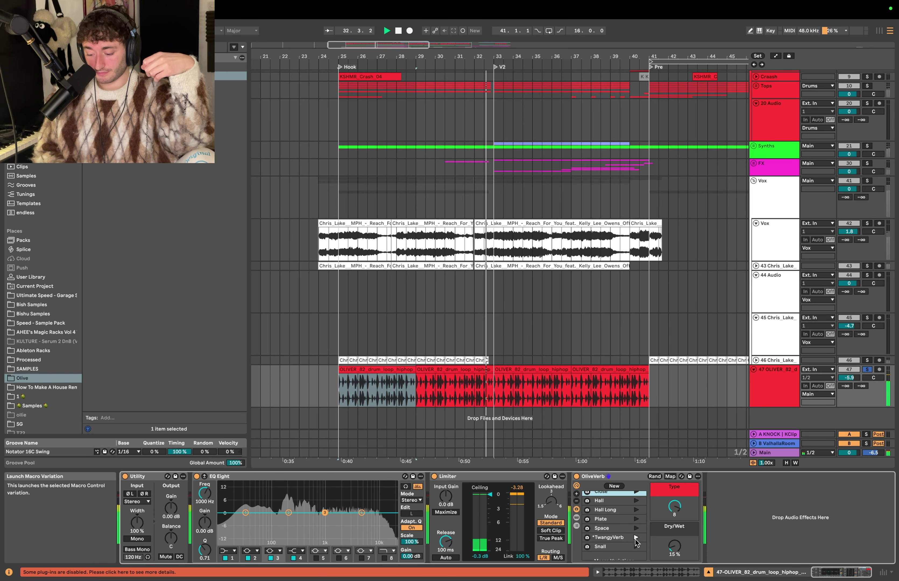
pyautogui.click(636, 546)
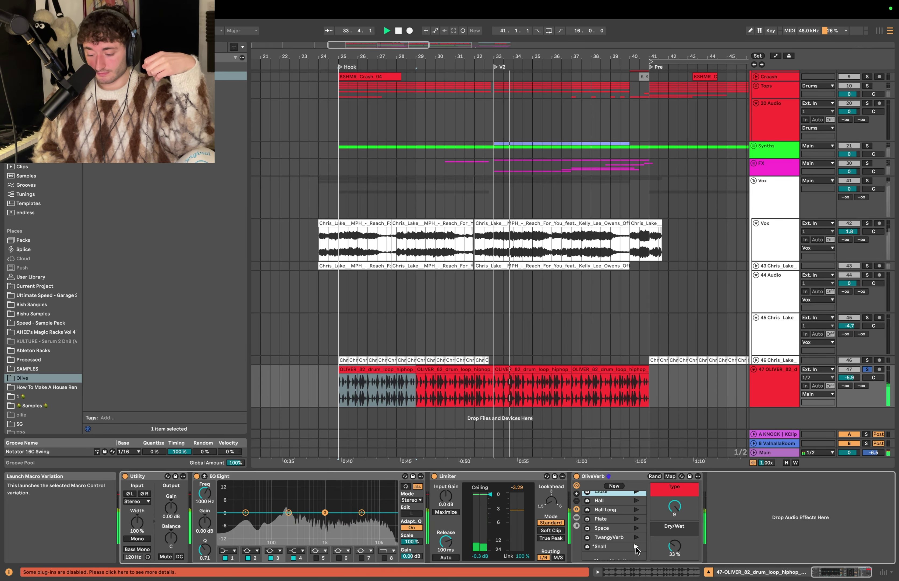
pyautogui.press('space')
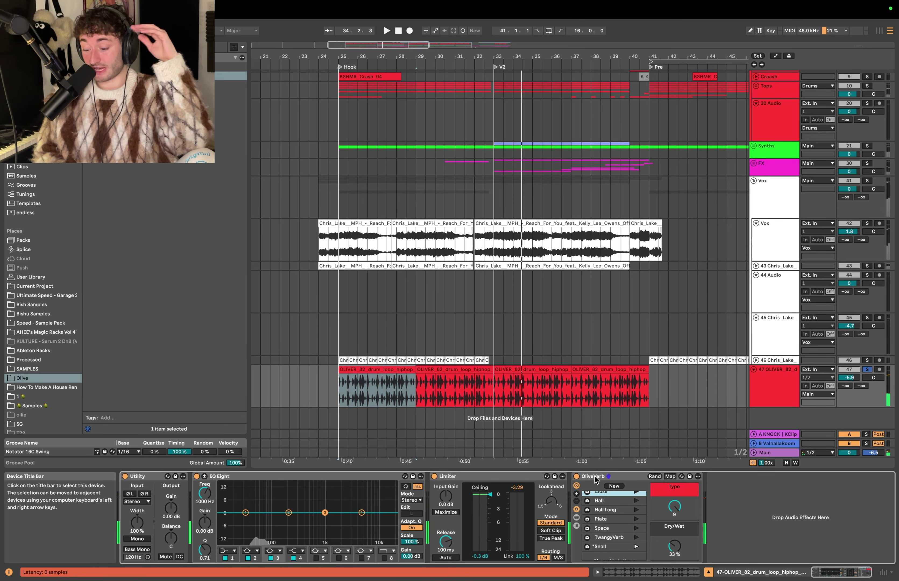
# Step: Replace OliveVerb with the OLIVE SMILE rack and raise its DRY/WET macro to 85 while the drum loop plays
pyautogui.click(594, 478)
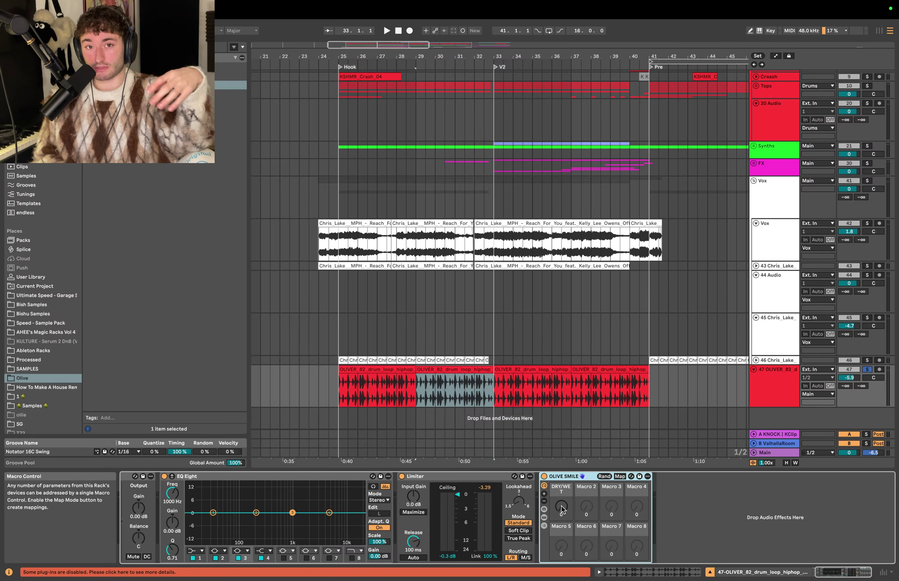
pyautogui.press('space')
pyautogui.moveTo(562, 506); pyautogui.dragTo(562, 452)
pyautogui.press('space')
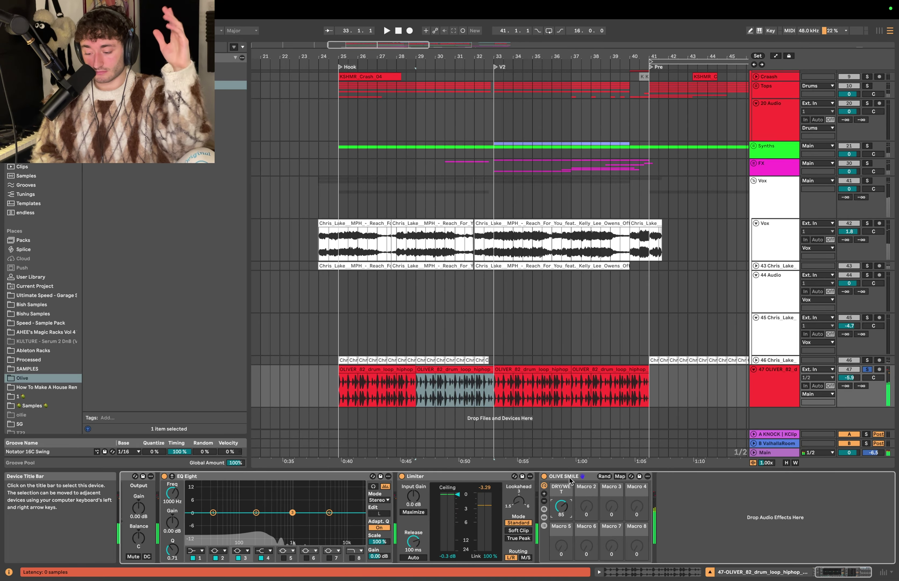
# Step: Replace OLIVE SMILE with the Drive/Type rack and play the drum loop with Drive at 77, Type at 29 and Dry/Wet at 33%
pyautogui.click(569, 478)
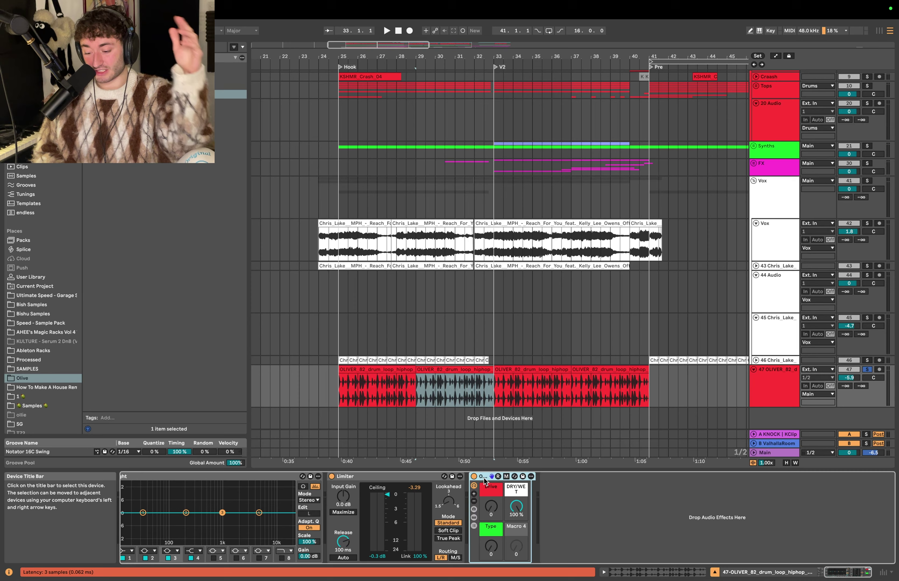
pyautogui.click(396, 369)
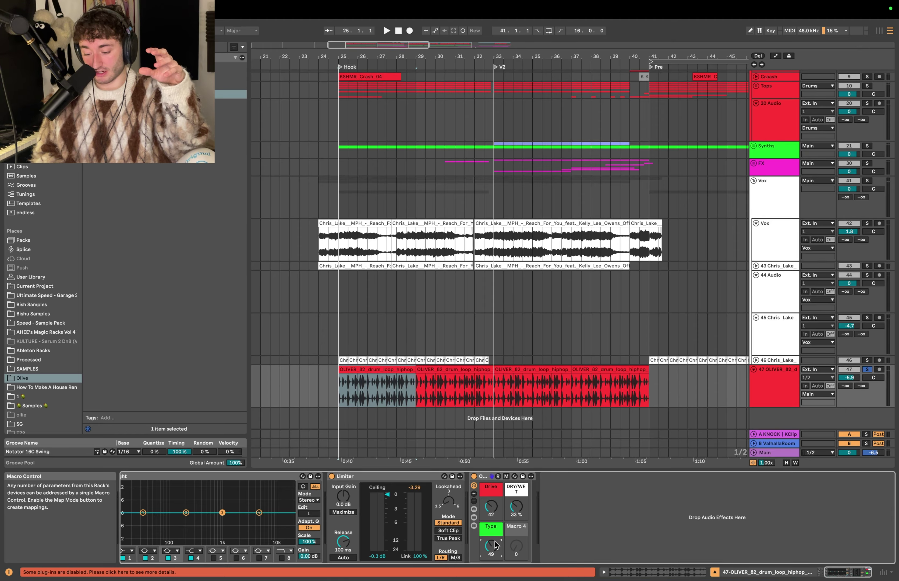
pyautogui.press('space')
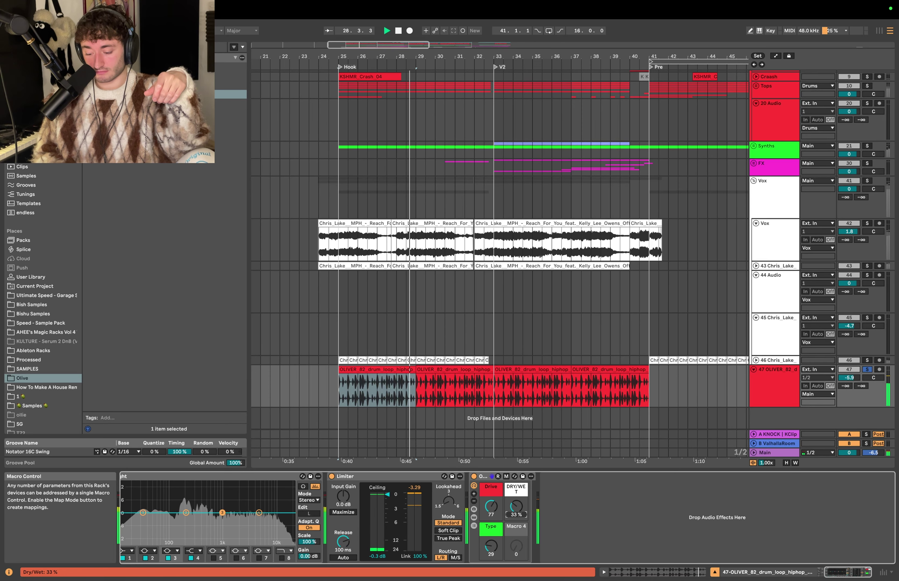
pyautogui.click(484, 477)
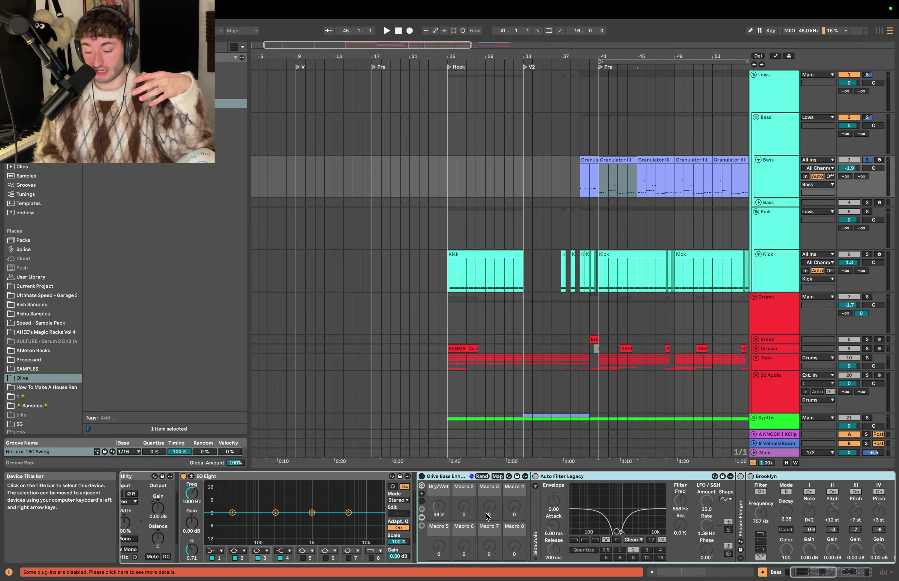
# Step: Examine the devices inside the Olive Bass Enhance rack on the Bass track, including Reverb and Overdrive
pyautogui.hscroll(10, 487, 517)
pyautogui.click(547, 488)
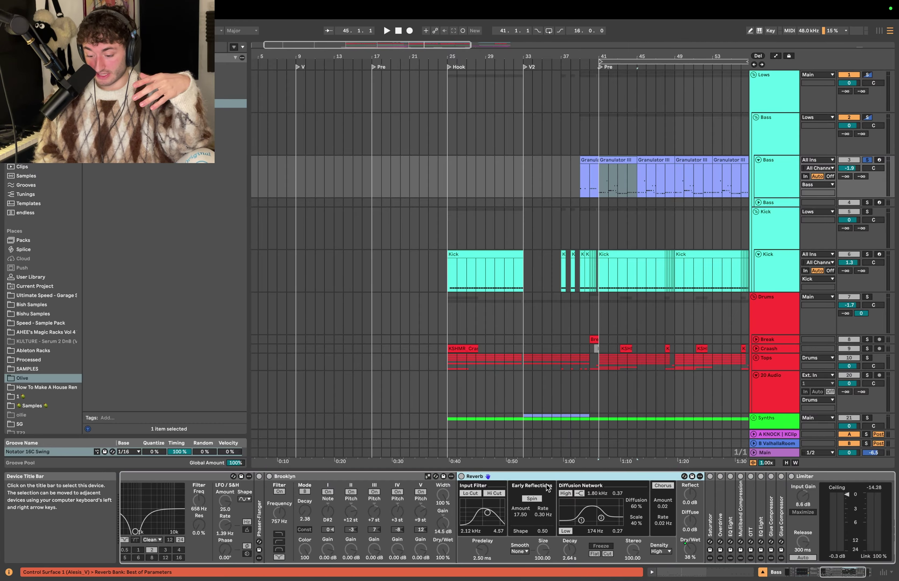
pyautogui.hscroll(5, 540, 517)
pyautogui.click(620, 522)
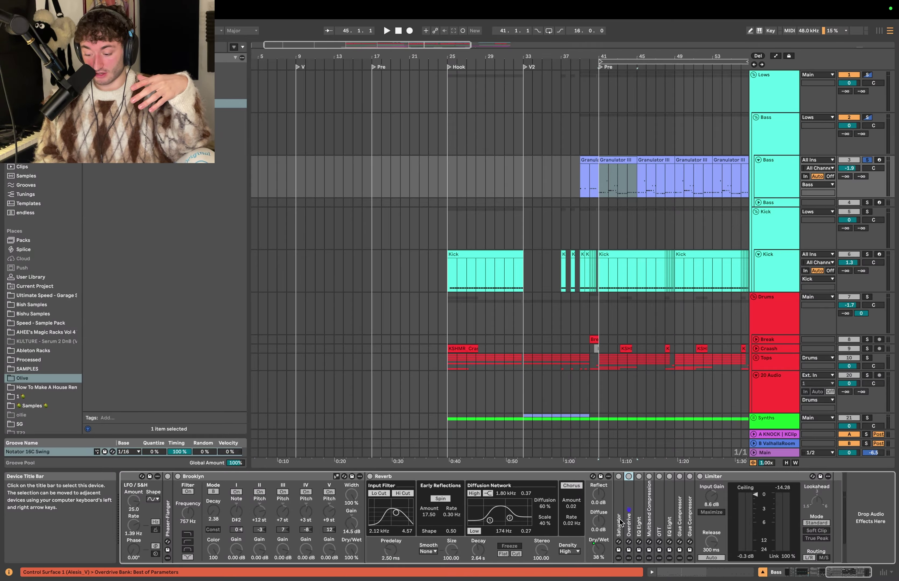
pyautogui.hscroll(-20, 521, 503)
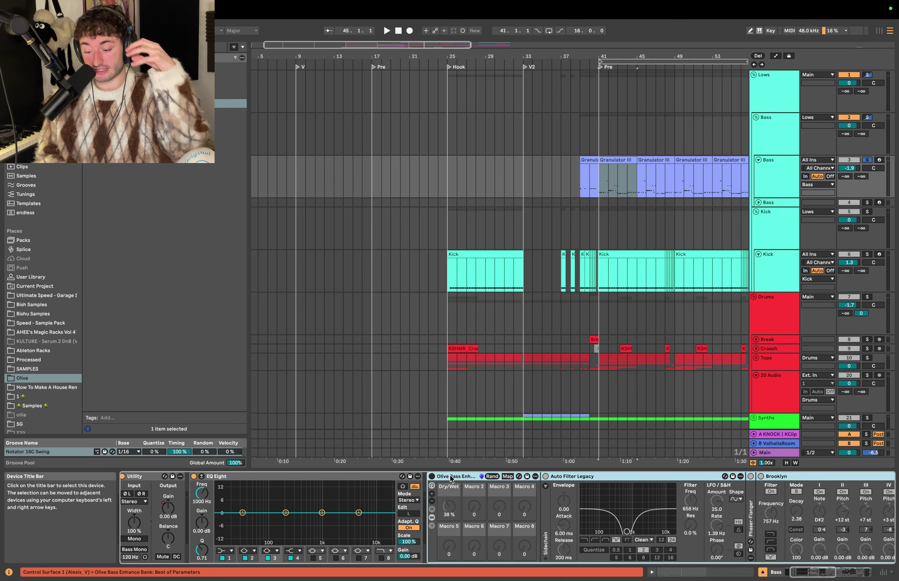
# Step: Play the Serum 2 bass clip through Olive Bass Enhance with Dry/Wet at 57% and toggle the rack to compare
pyautogui.moveTo(457, 510); pyautogui.dragTo(456, 514)
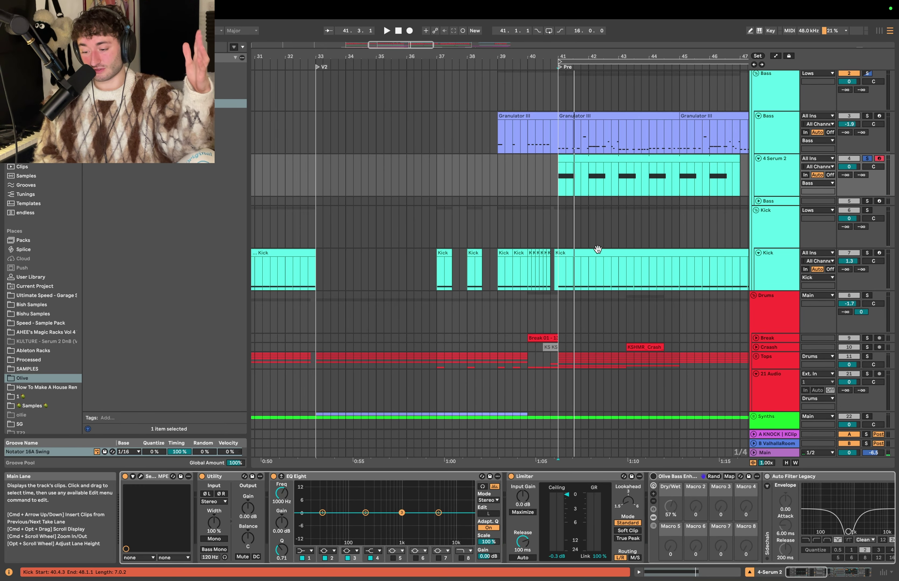
pyautogui.press('space')
pyautogui.hscroll(3, 669, 488)
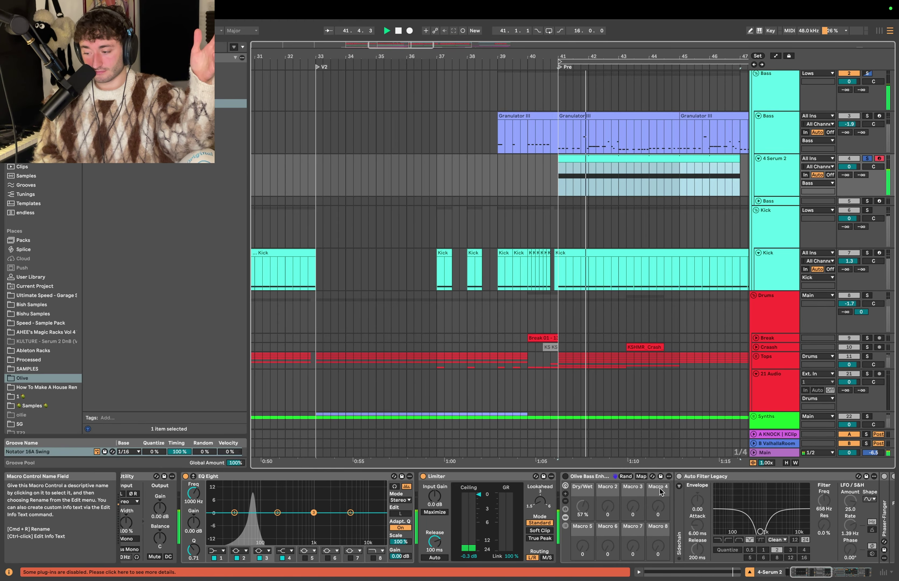
pyautogui.click(565, 477)
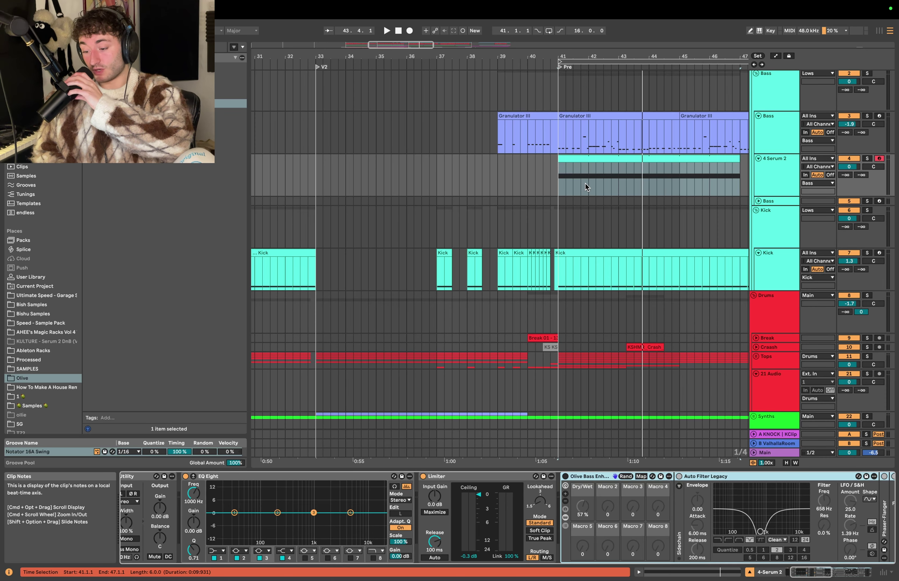
# Step: Delete the MIDI clip spanning bars 41 to 47 on the 4 Serum 2 track
pyautogui.click(577, 163)
pyautogui.click(577, 155)
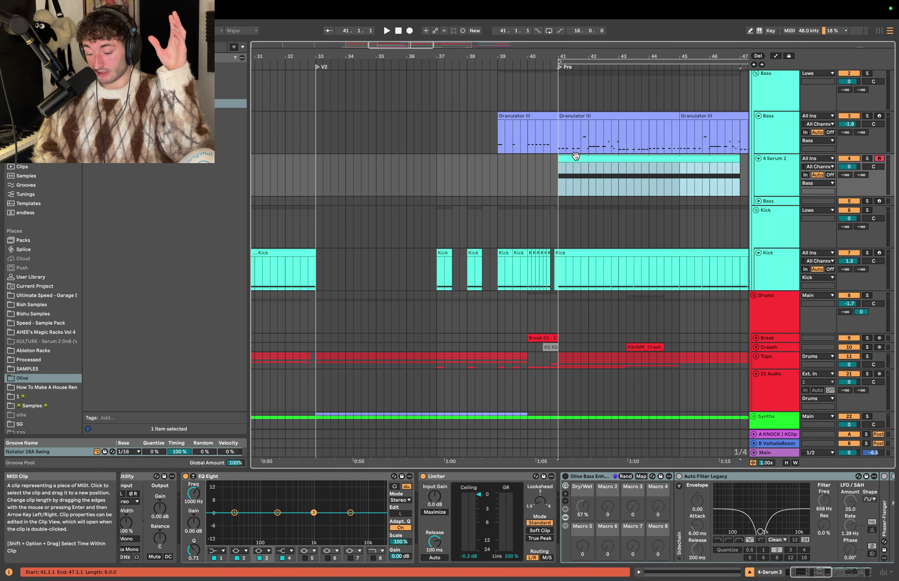
pyautogui.scroll(-3, 574, 155)
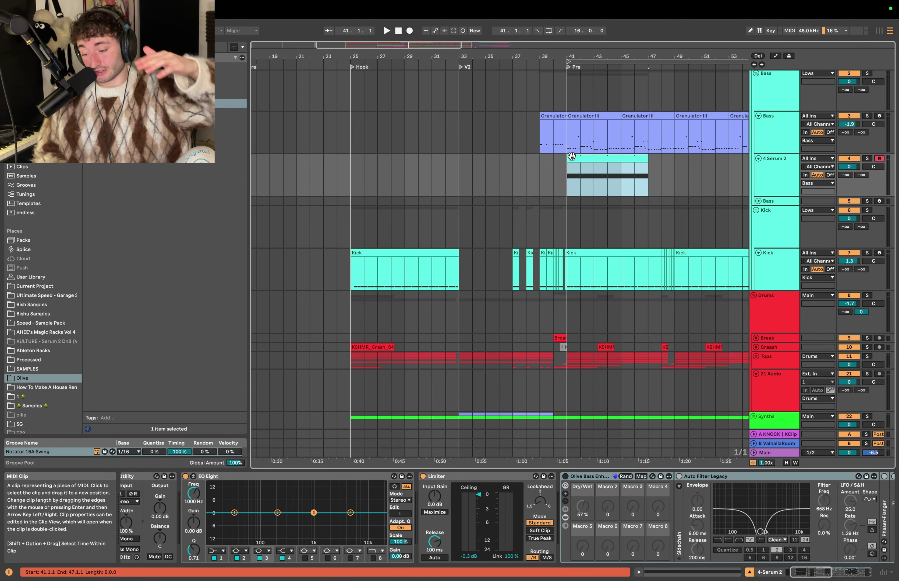
pyautogui.press('Delete')
# Step: Unfold and solo the 44 Chris_Lake vocal track below the main Vox track
pyautogui.scroll(-10, 430, 234)
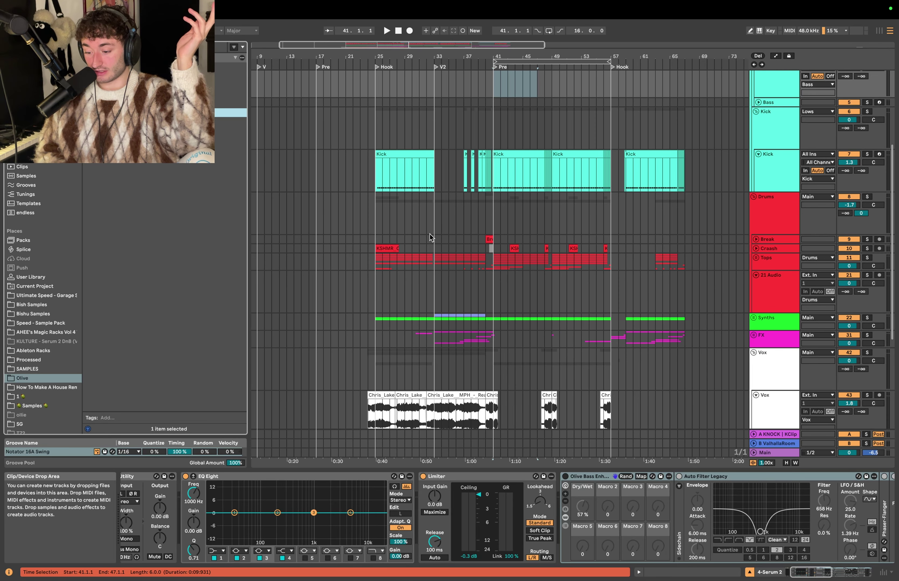
pyautogui.click(405, 273)
pyautogui.click(404, 272)
pyautogui.click(769, 270)
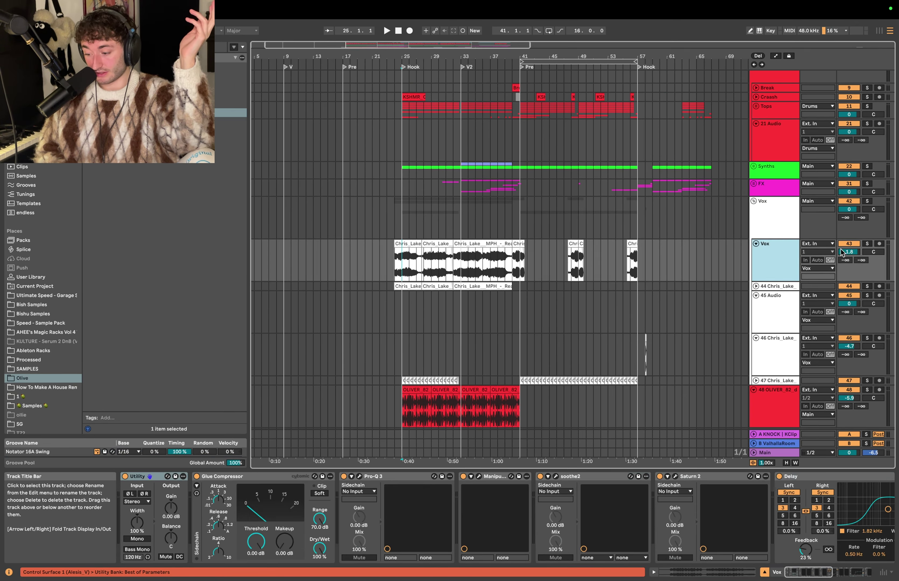
pyautogui.click(756, 286)
pyautogui.click(767, 290)
pyautogui.press('s')
# Step: Load the Everything Olive Rack after the Limiter on the soloed vocal track and start playback around bar 24
pyautogui.click(405, 309)
pyautogui.moveTo(189, 112); pyautogui.dragTo(538, 491)
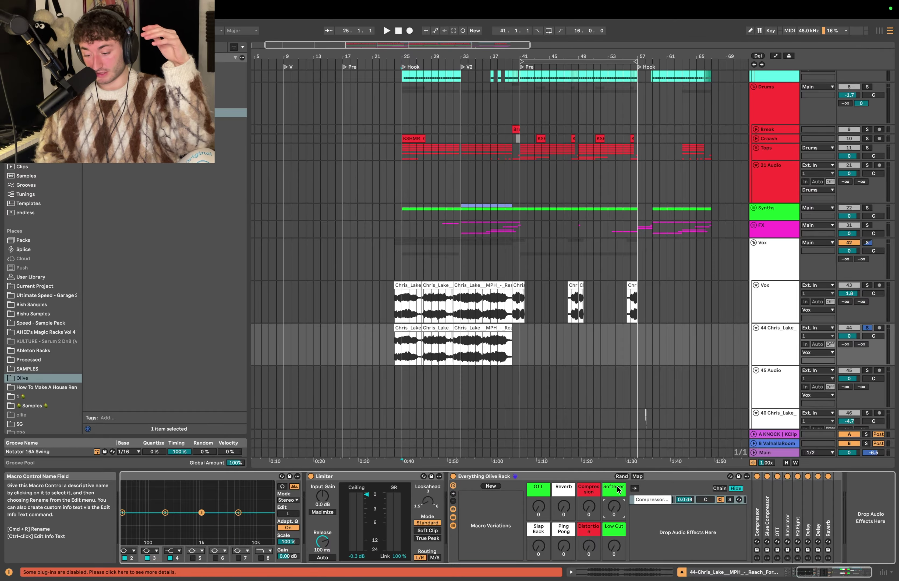
pyautogui.press('+')
pyautogui.press('space')
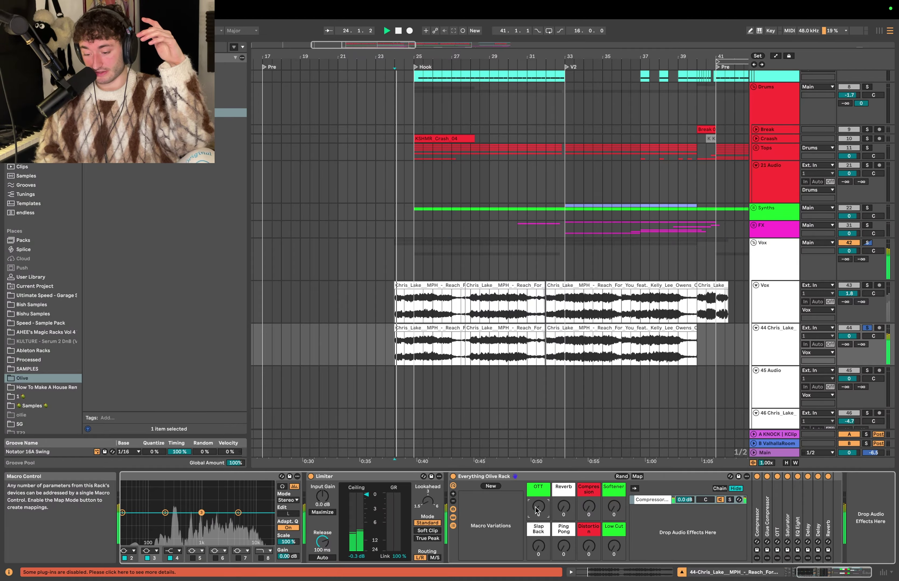
# Step: While auditioning the vocal, set OTT to 53, Reverb 83, Compression 68, Slap Back 78, Distortion 44, Softener 43 and Ping Pong 47
pyautogui.moveTo(535, 510); pyautogui.dragTo(563, 477)
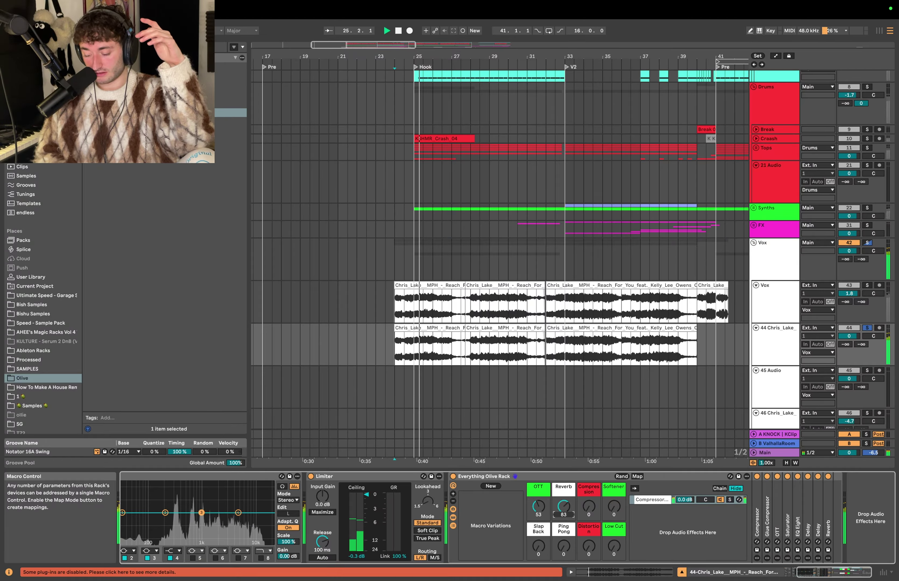
pyautogui.moveTo(588, 509); pyautogui.dragTo(589, 488)
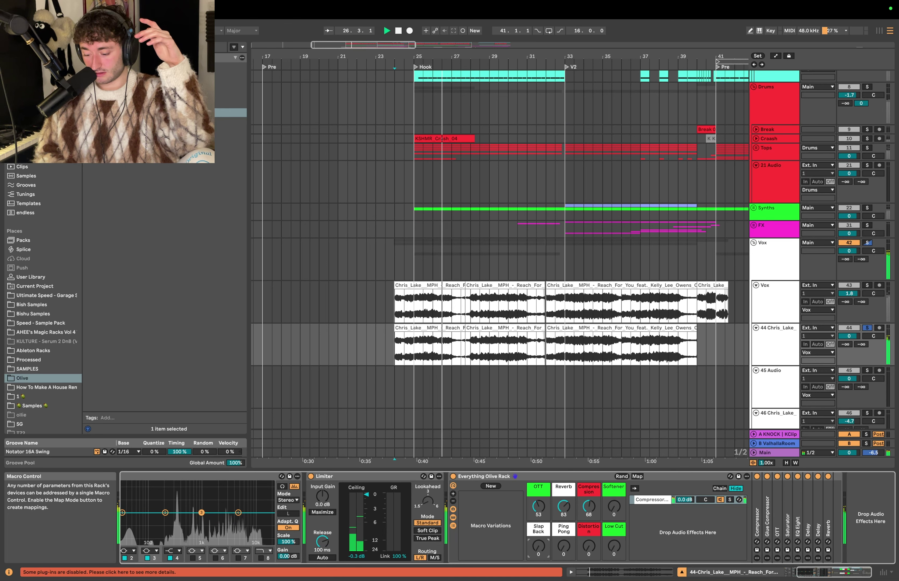
pyautogui.moveTo(539, 546); pyautogui.dragTo(538, 524)
pyautogui.moveTo(589, 546)
pyautogui.mouseDown()
pyautogui.moveTo(588, 529)
pyautogui.moveTo(589, 551)
pyautogui.mouseUp()
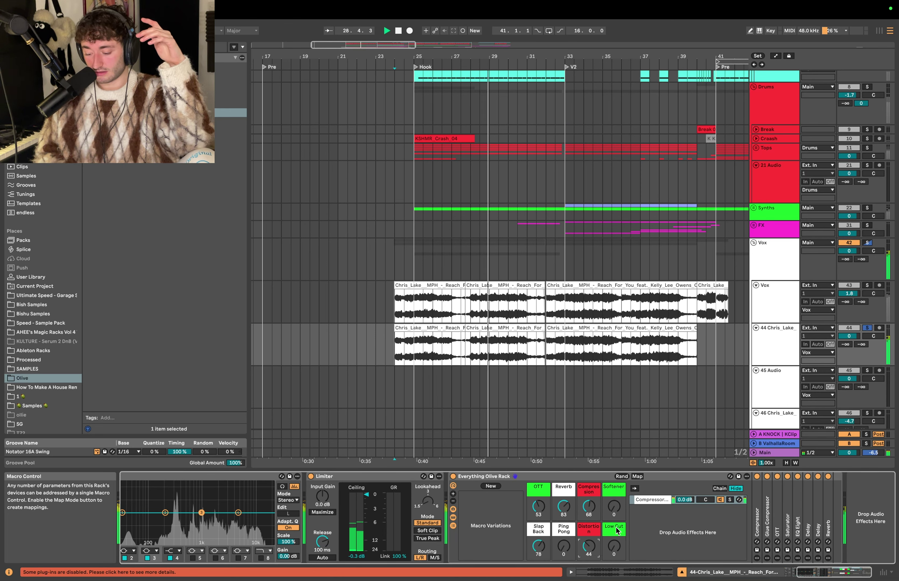
pyautogui.moveTo(614, 507); pyautogui.dragTo(614, 495)
pyautogui.moveTo(564, 546); pyautogui.dragTo(564, 532)
pyautogui.click(430, 328)
pyautogui.press('space')
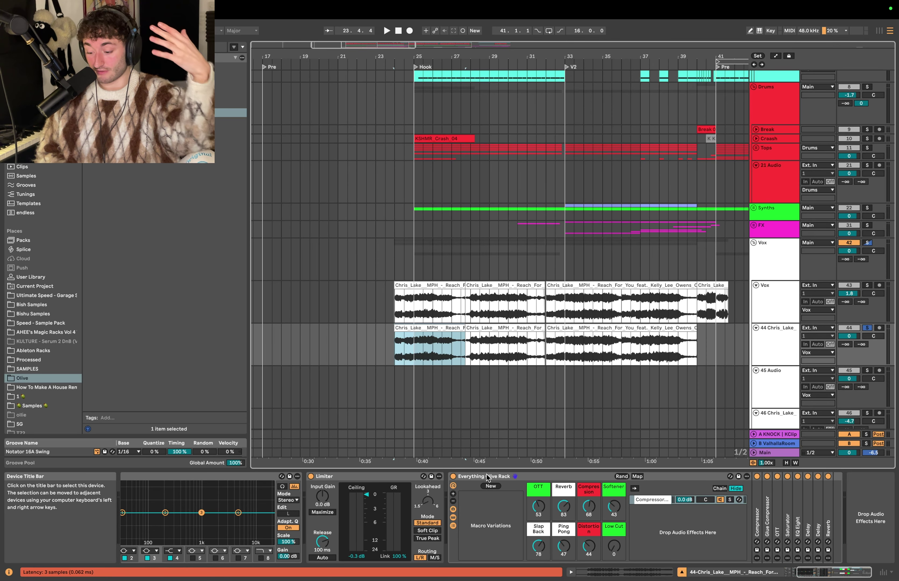
# Step: Randomize the Everything Olive Rack's macro values twice and play the vocal with the new settings
pyautogui.click(622, 477)
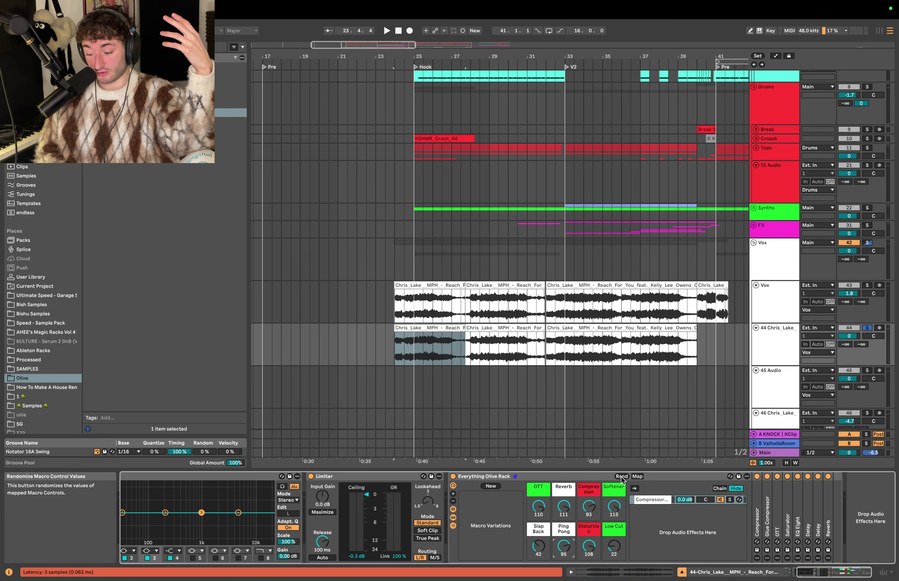
pyautogui.click(622, 477)
pyautogui.press('space')
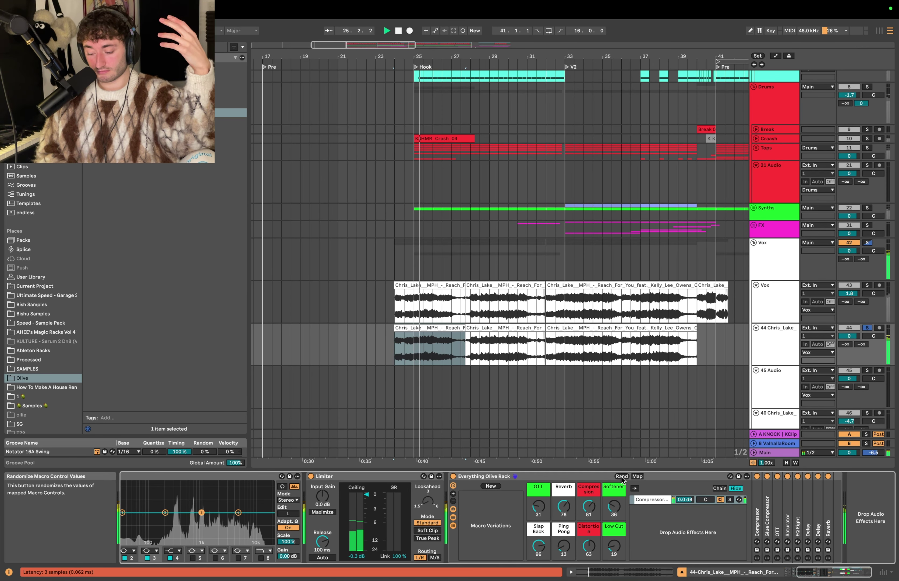